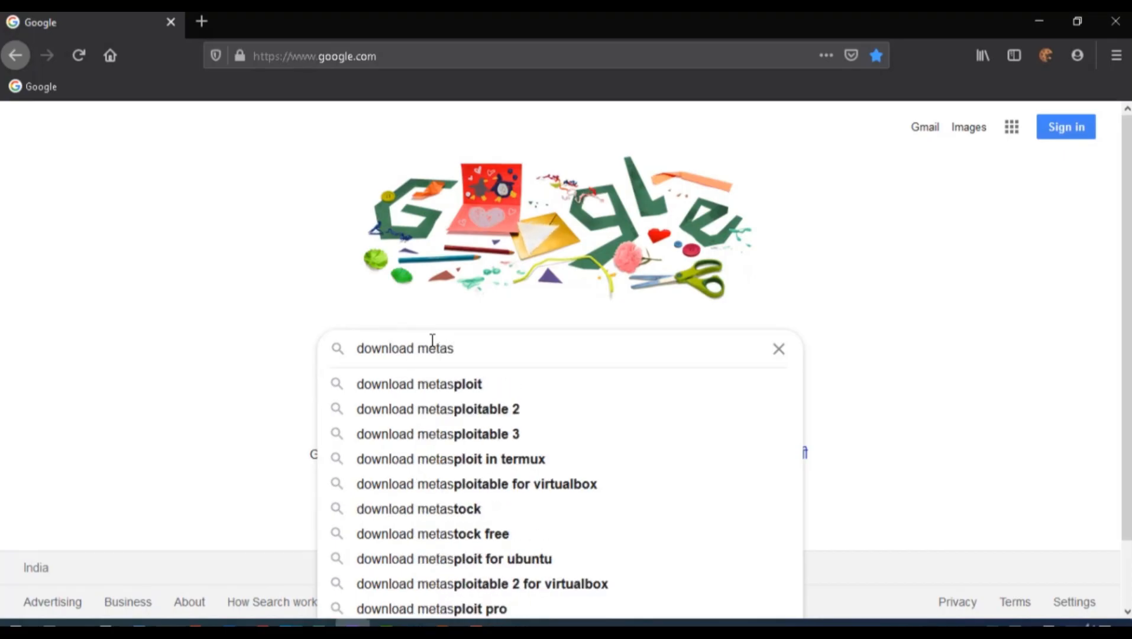
Search Google for 'download metasploitable' and open the Rapid7 Free Metasploitable Download page
text(sploitable)
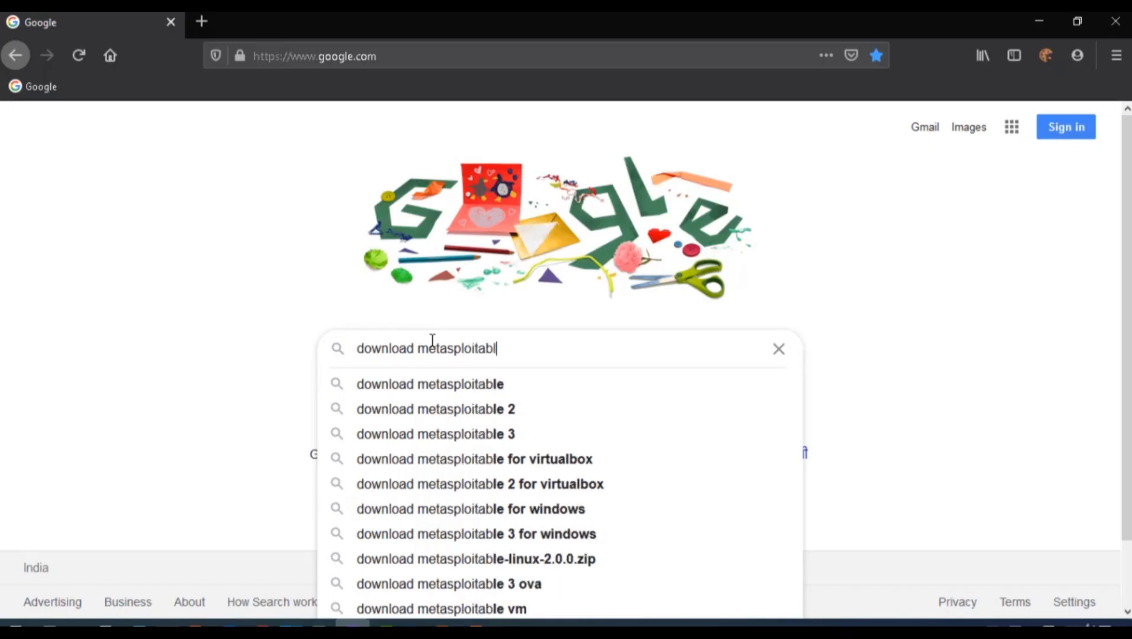
key(Return)
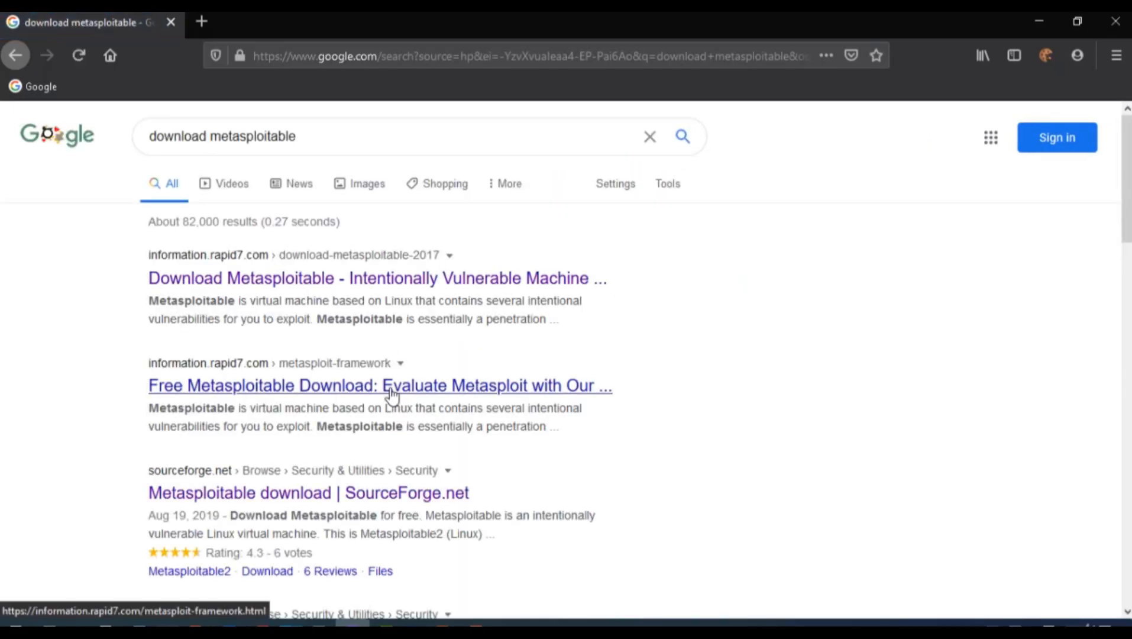
click(330, 386)
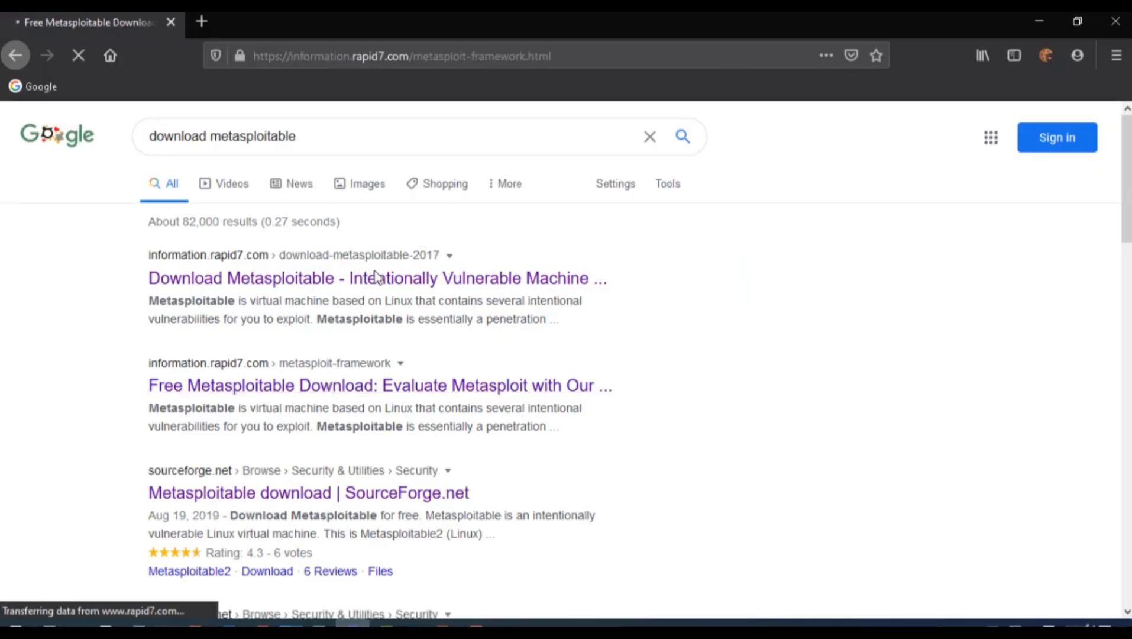
scroll(392, 381, down, 15)
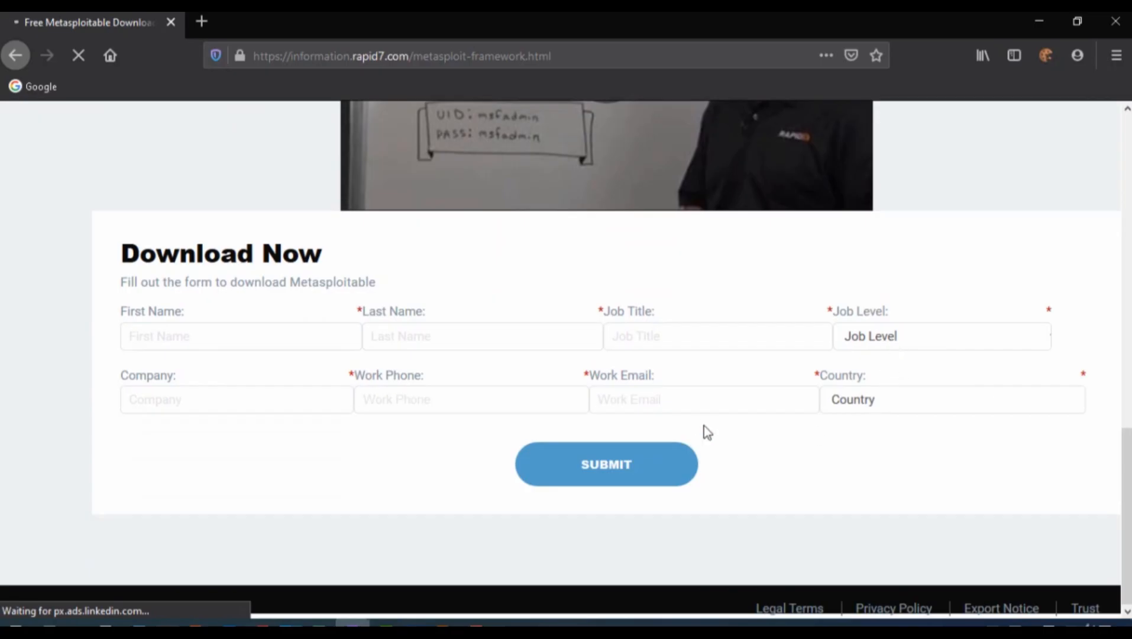
Look over the Rapid7 download form, then go back to the Google results
click(703, 405)
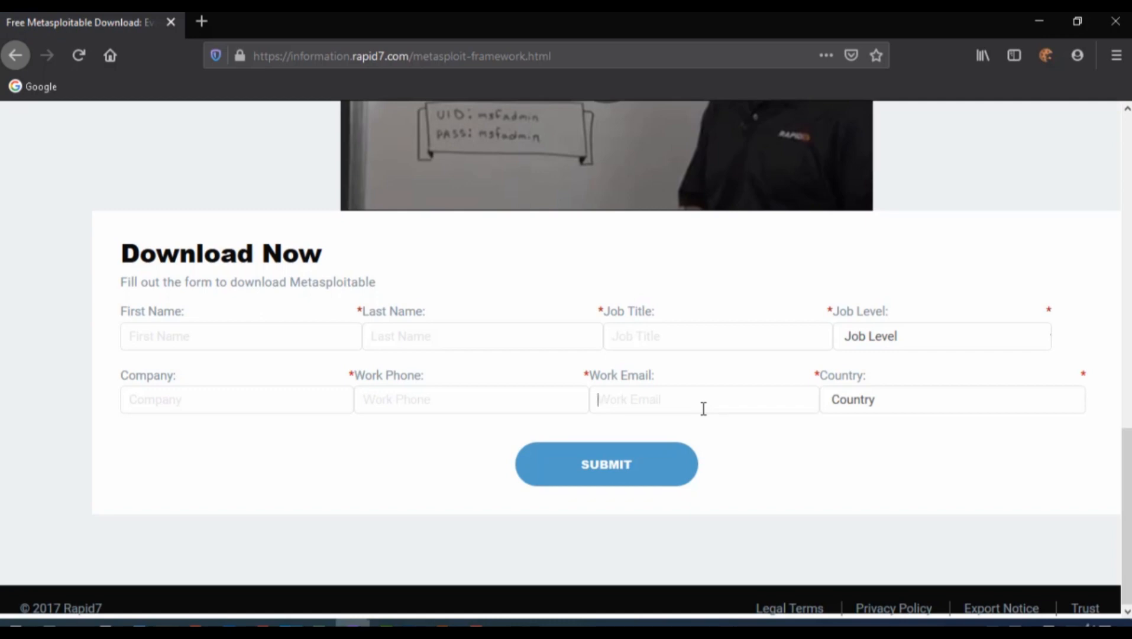
scroll(703, 409, up, 10)
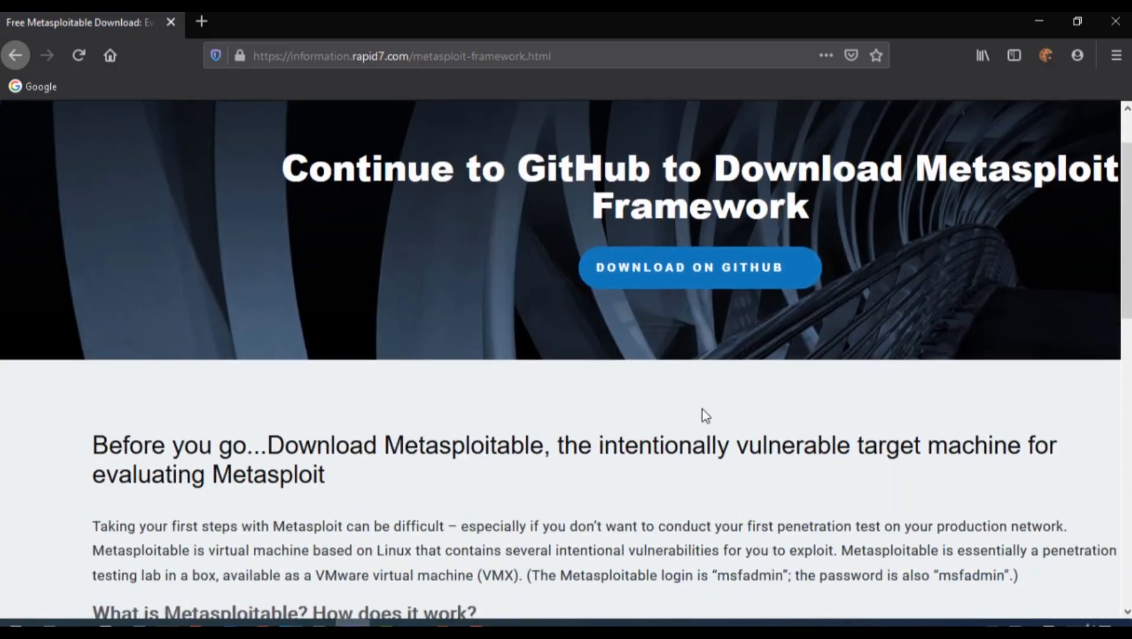
click(15, 55)
scroll(252, 402, down, 3)
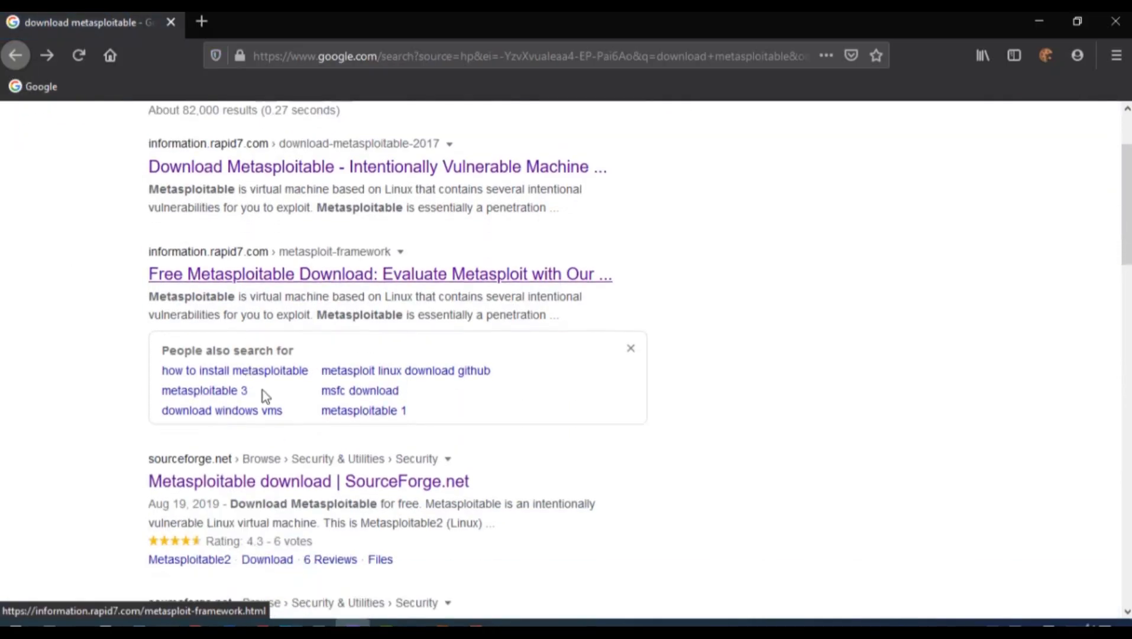
Download metasploitable-linux-2.0.0.zip from SourceForge into Downloads and open the full downloads list
click(159, 407)
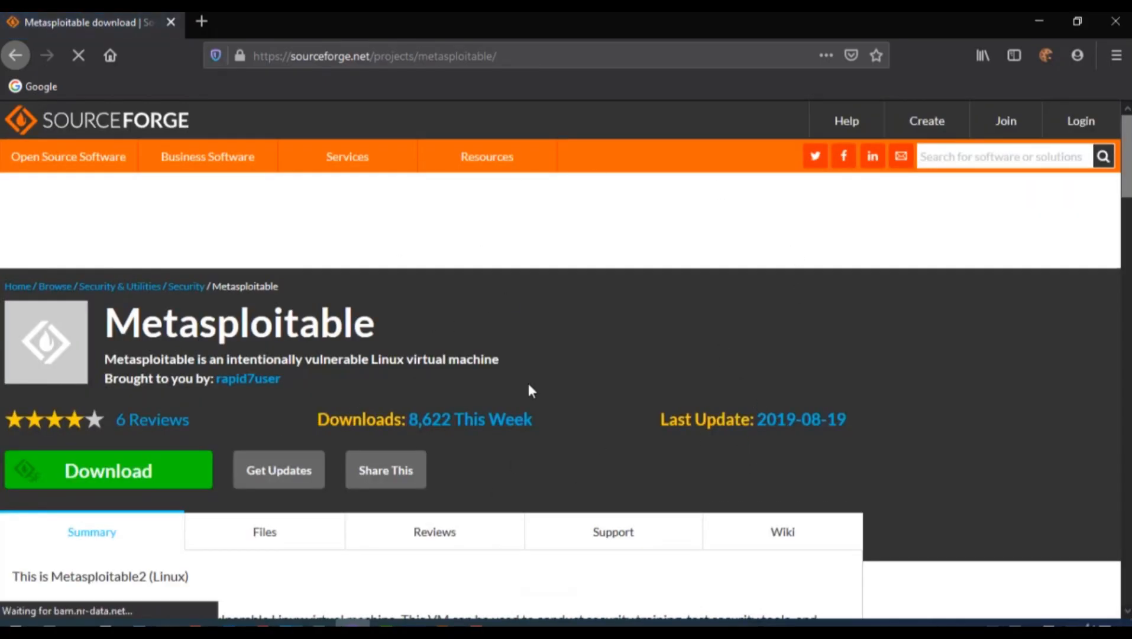
click(175, 480)
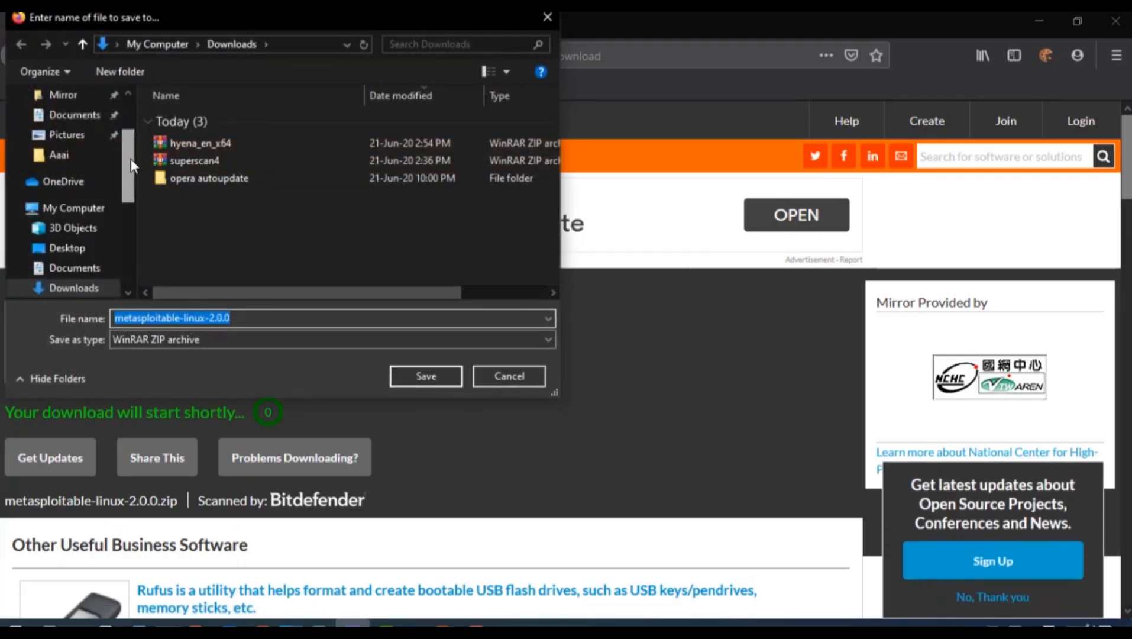
click(75, 288)
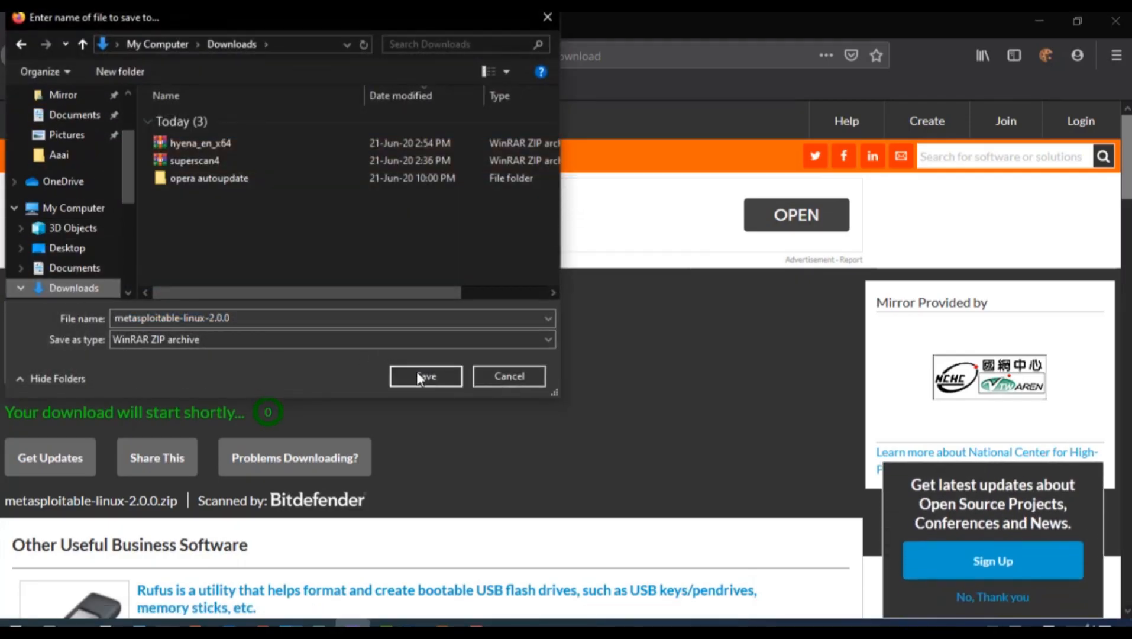
click(417, 372)
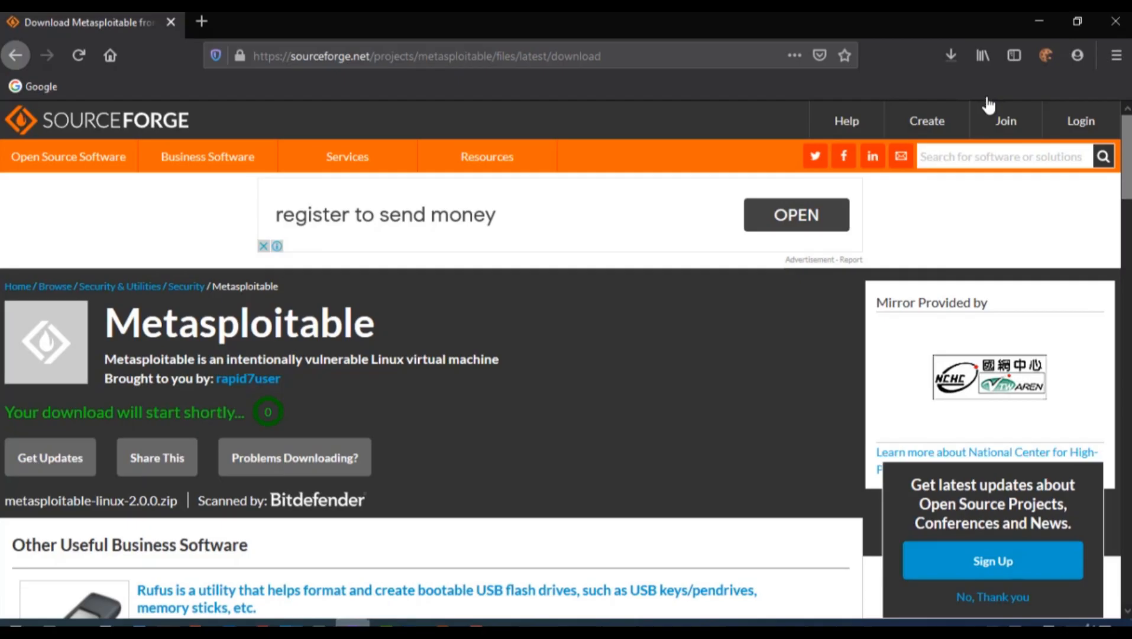
click(962, 64)
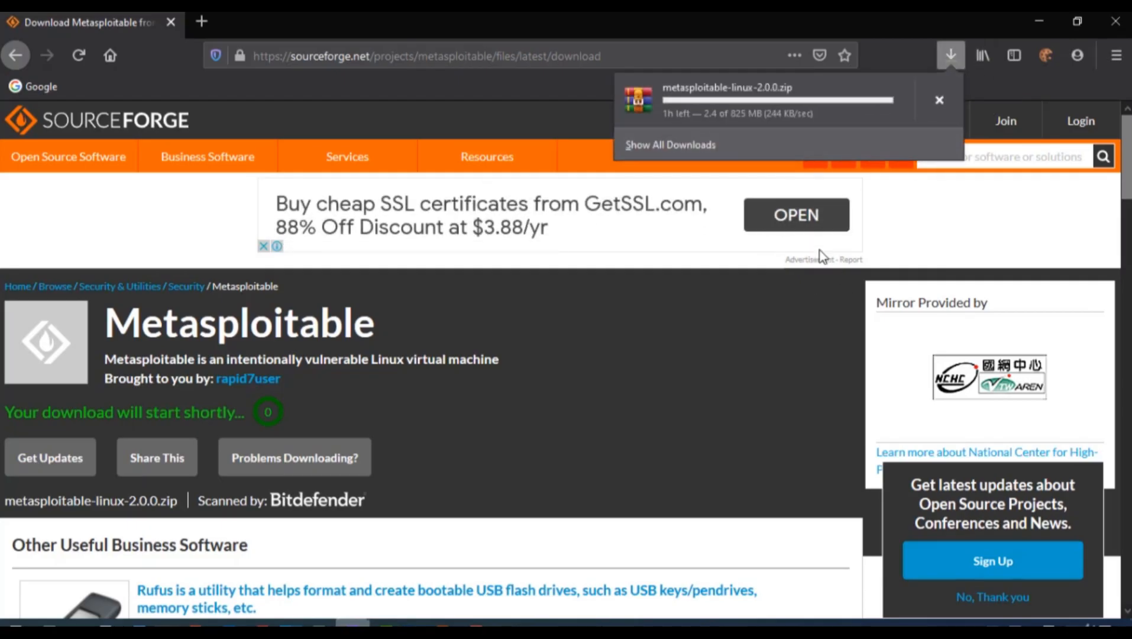
click(765, 145)
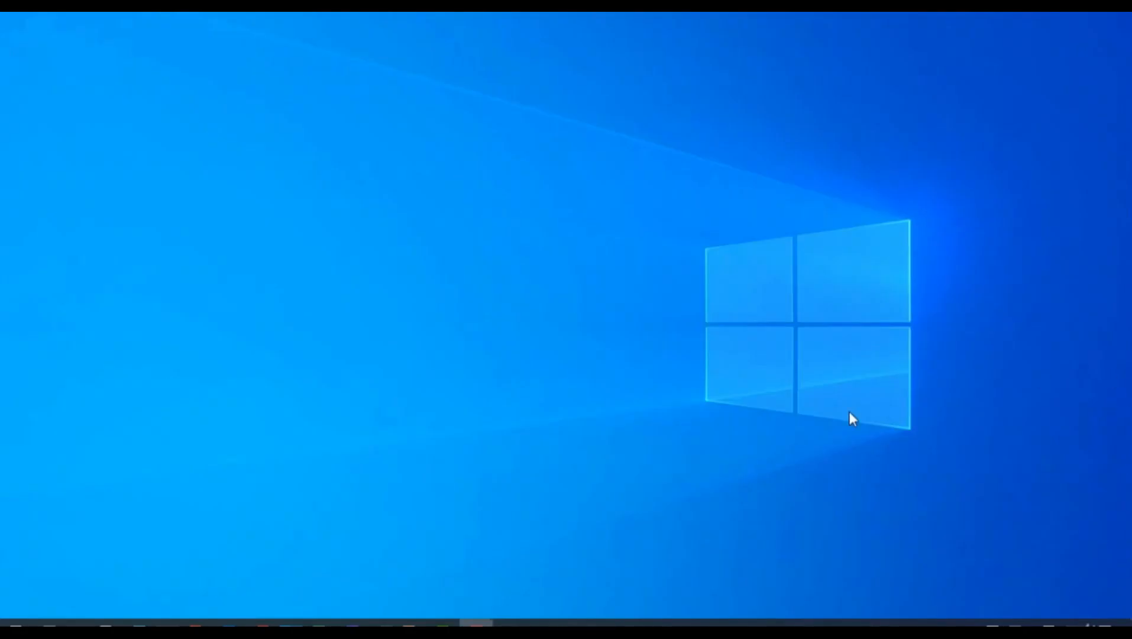
Extract the metasploitable zip archive in the Downloads folder with Extract Here
mouse_move(347, 626)
click(442, 559)
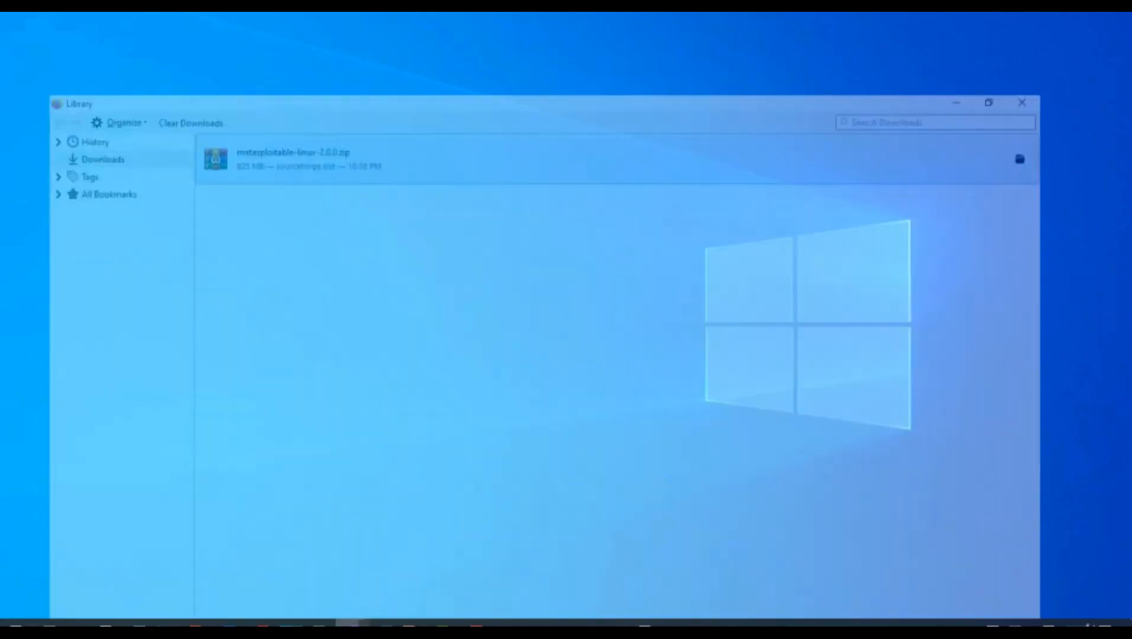
click(1039, 14)
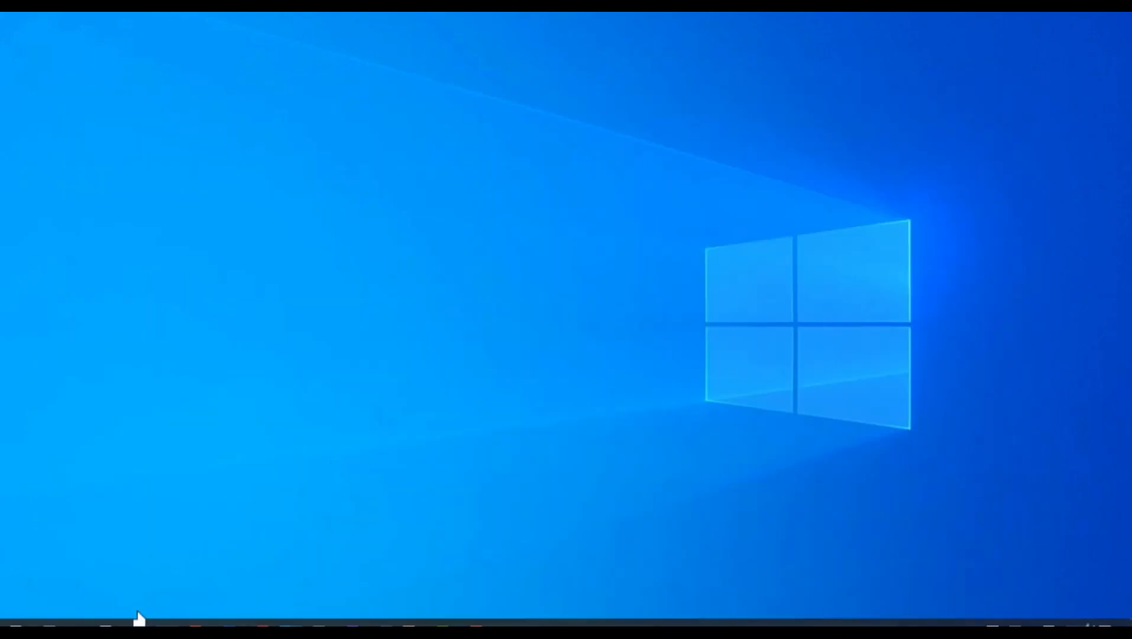
click(139, 622)
click(241, 196)
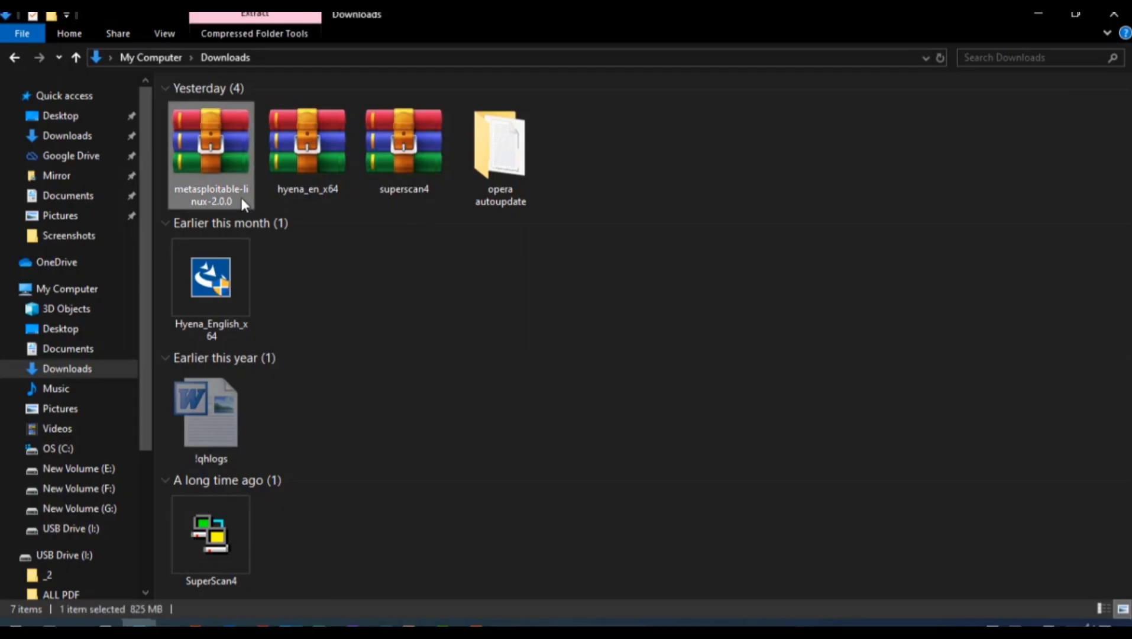
right_click(240, 197)
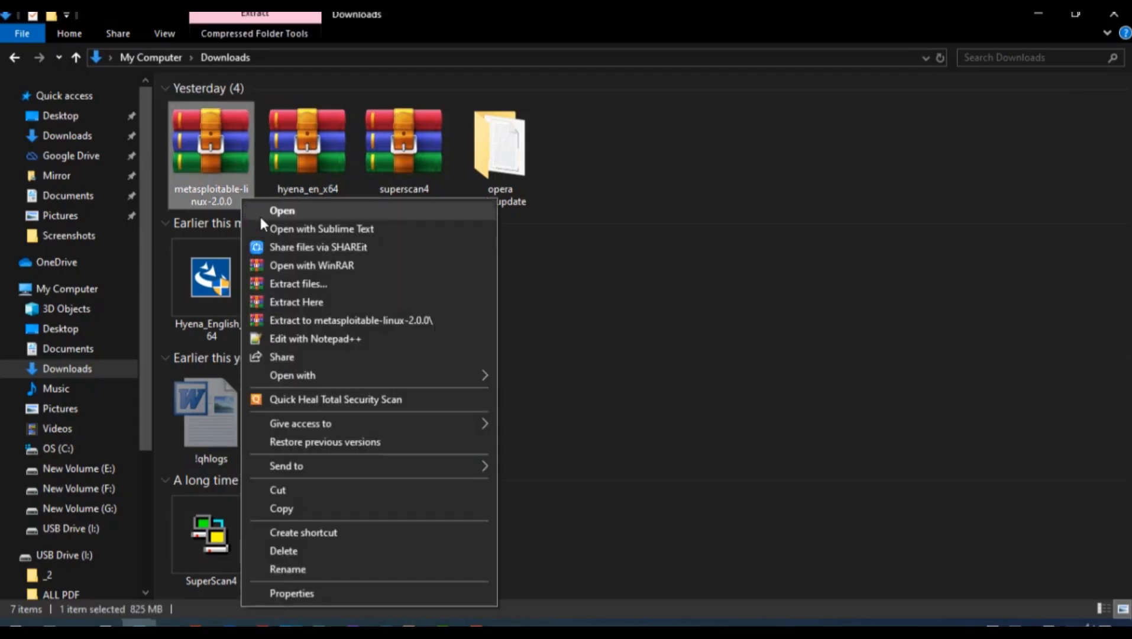
click(317, 301)
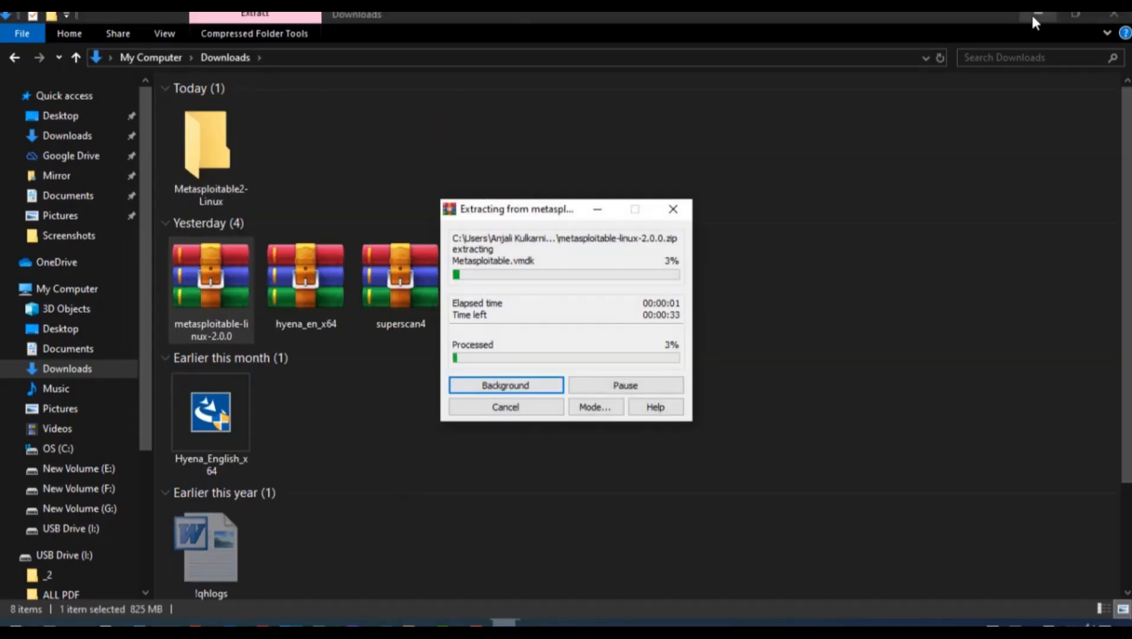
click(1039, 14)
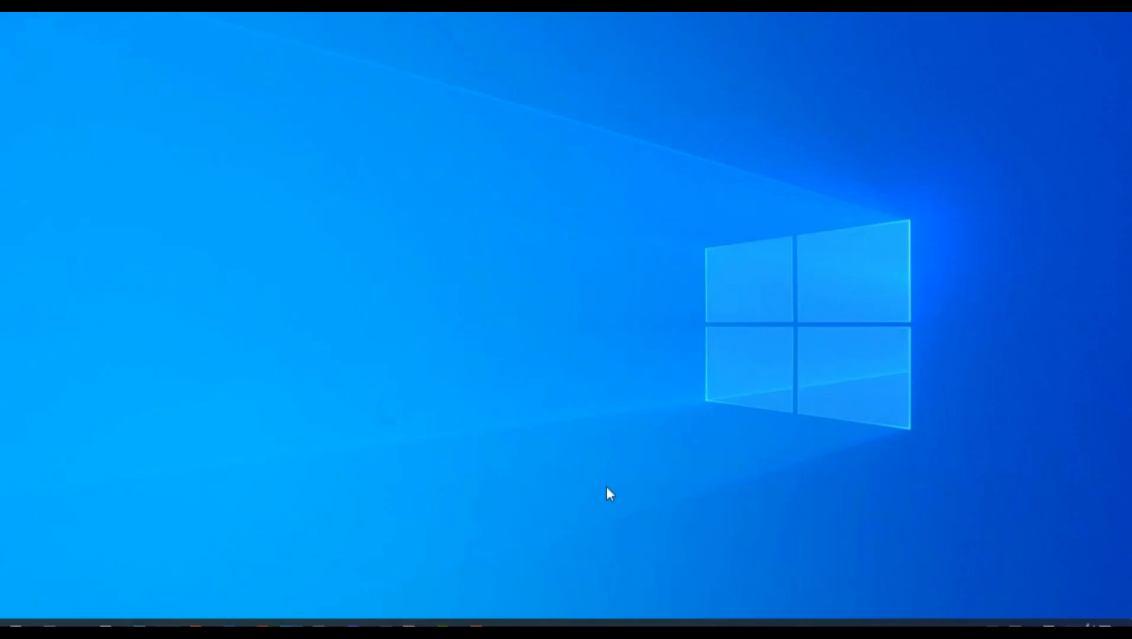
Inspect the Metasploitable2-Linux folder's disk files with a wider Type column, then return to VirtualBox
click(140, 622)
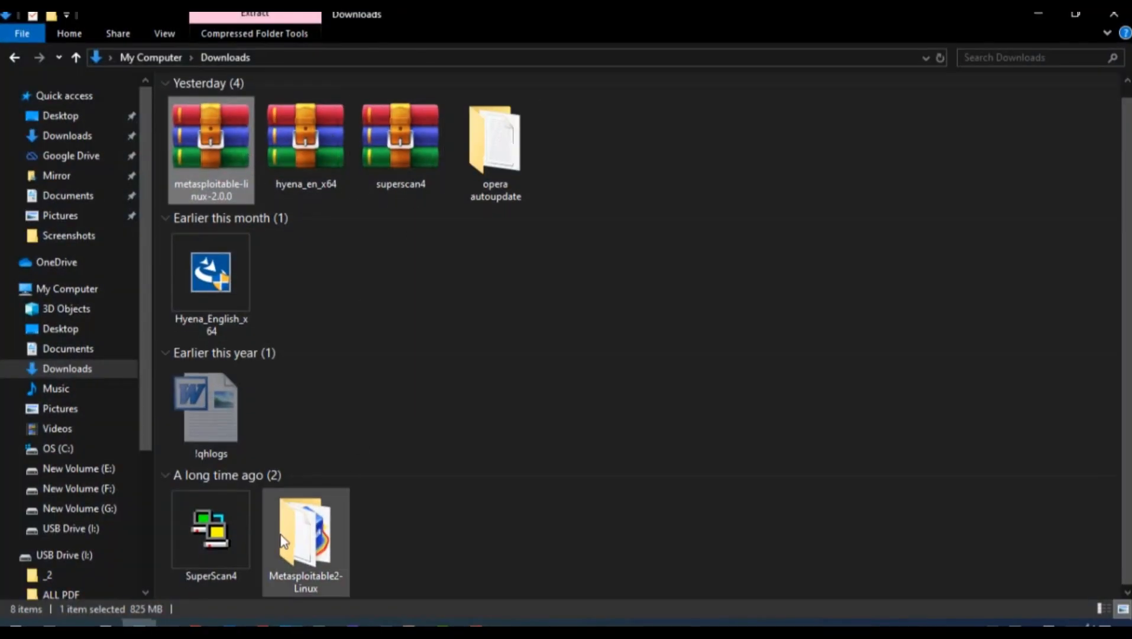
double_click(303, 547)
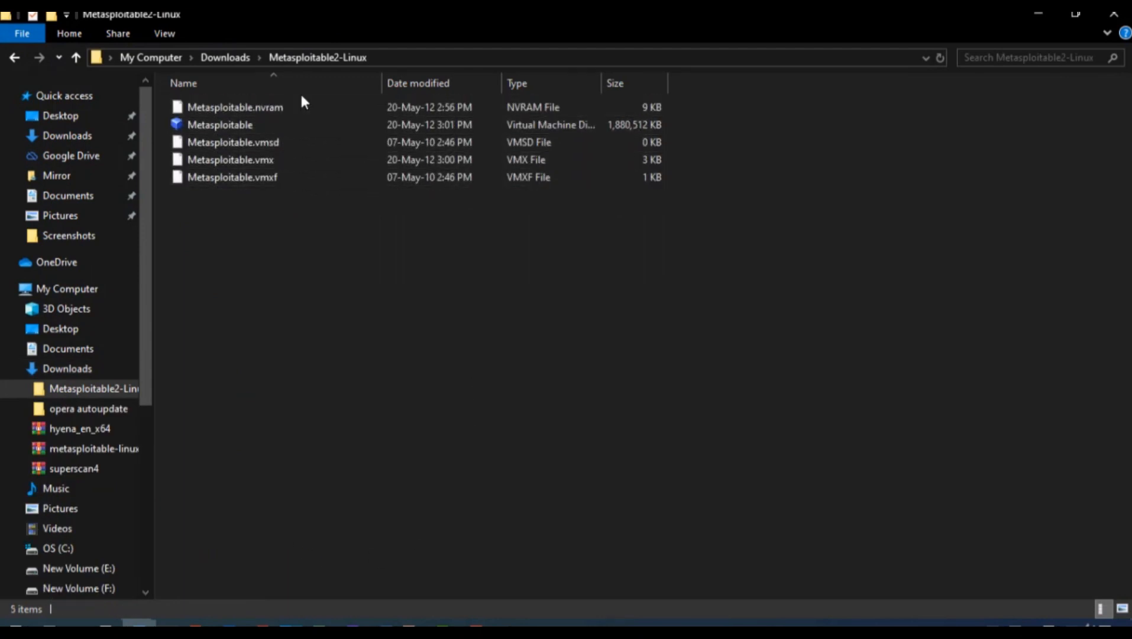
click(347, 125)
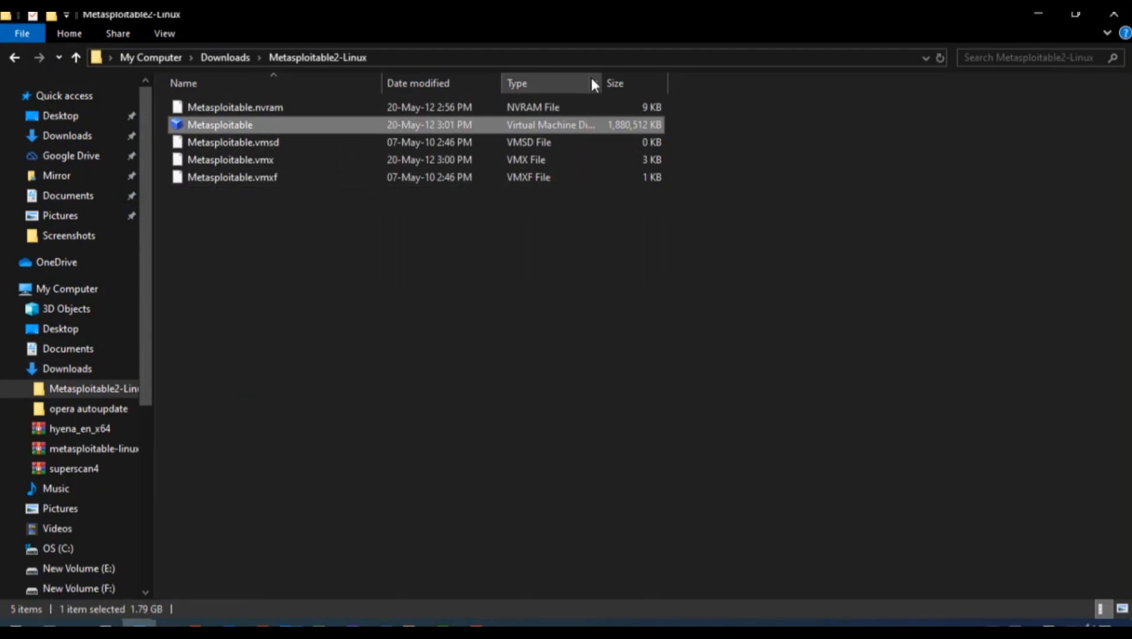
drag(603, 78, 649, 80)
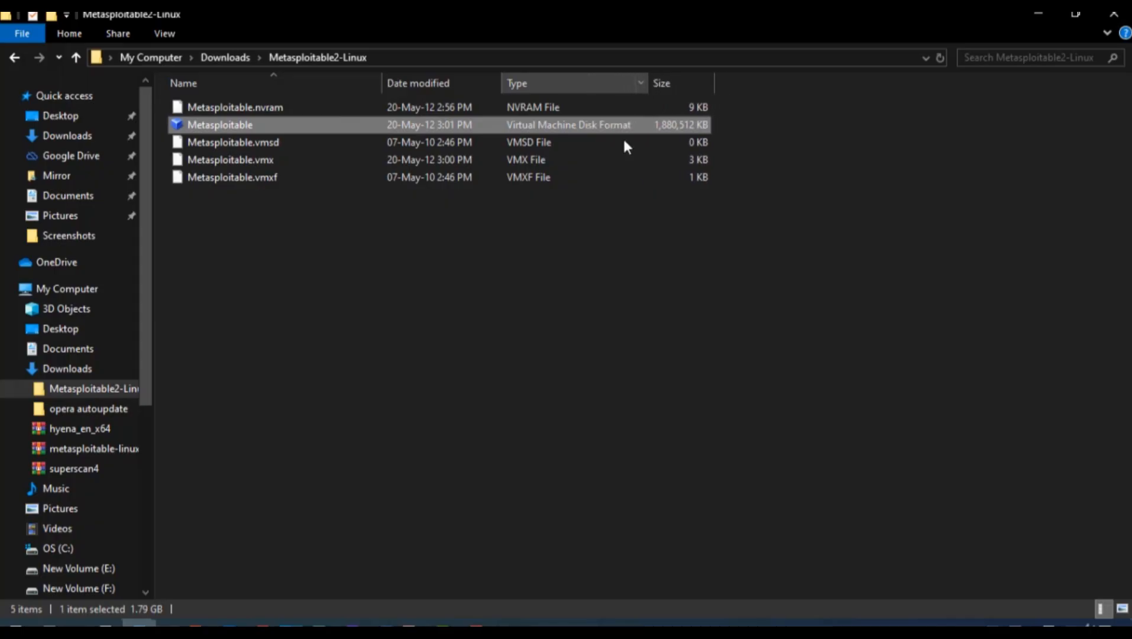
click(311, 204)
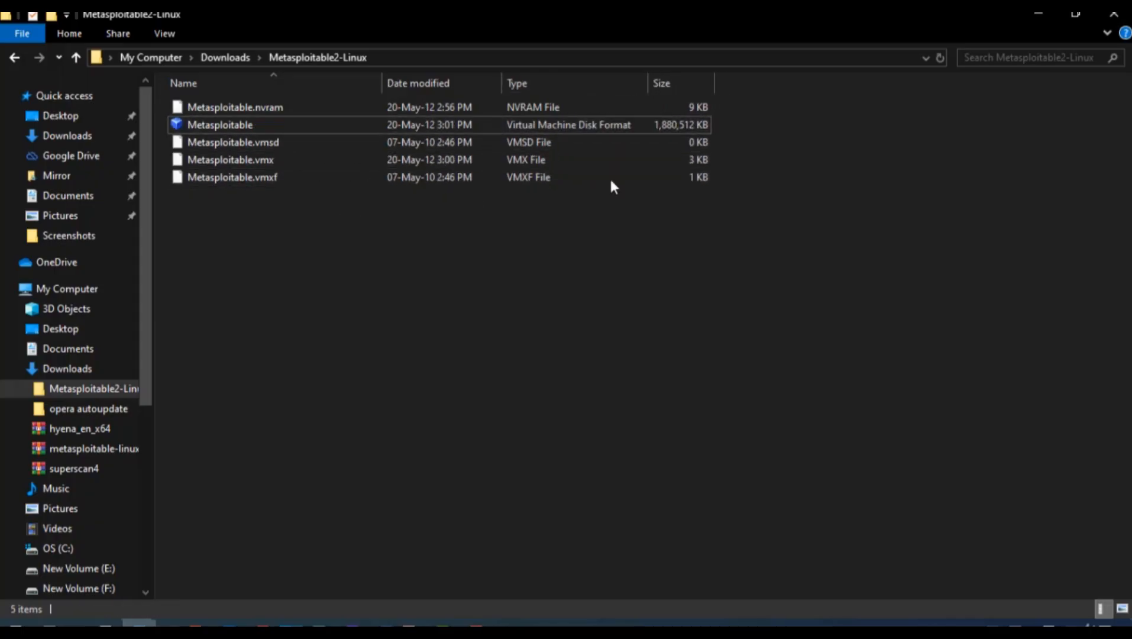
click(1028, 14)
click(382, 622)
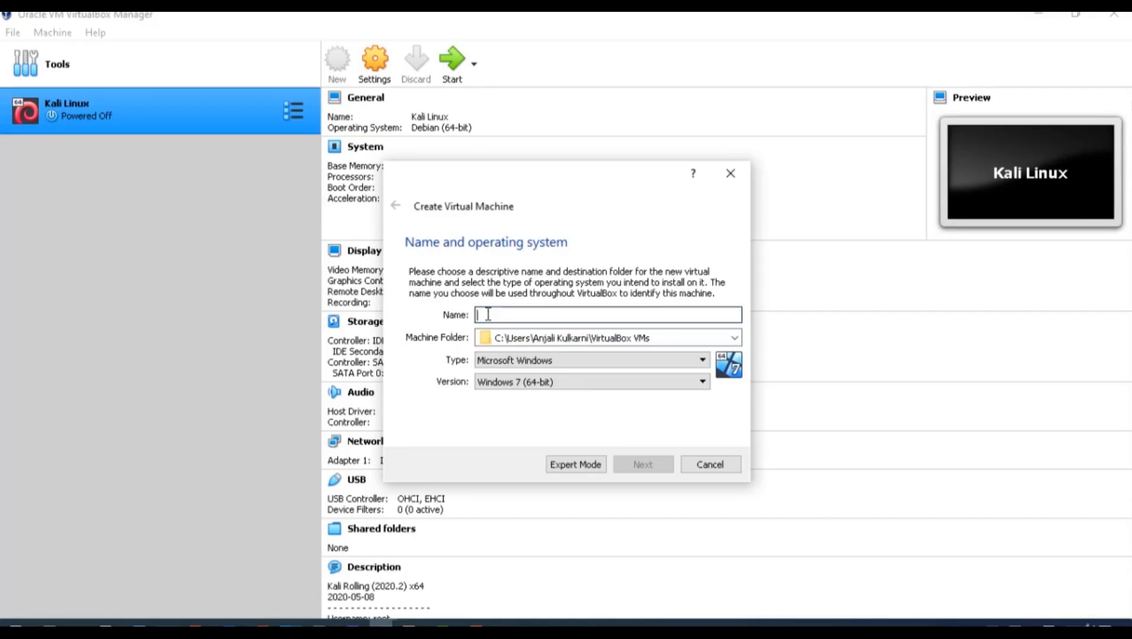
Name the VM Metasploitable with type Linux, version Ubuntu (64-bit), and dismiss the folder-exists error
text(Metasploitable)
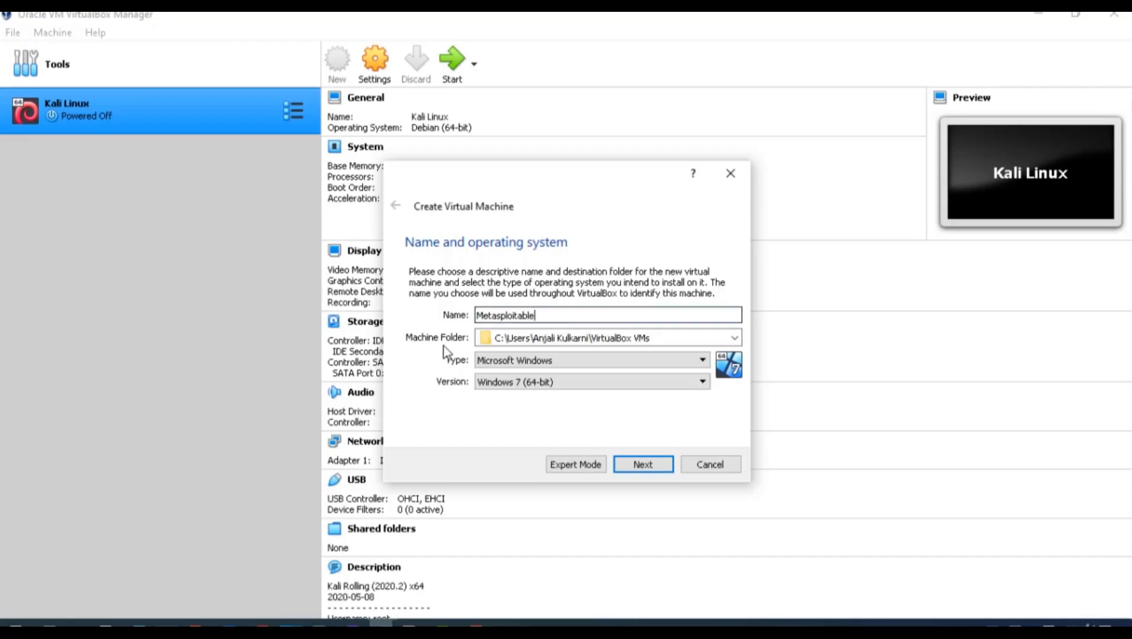
click(563, 364)
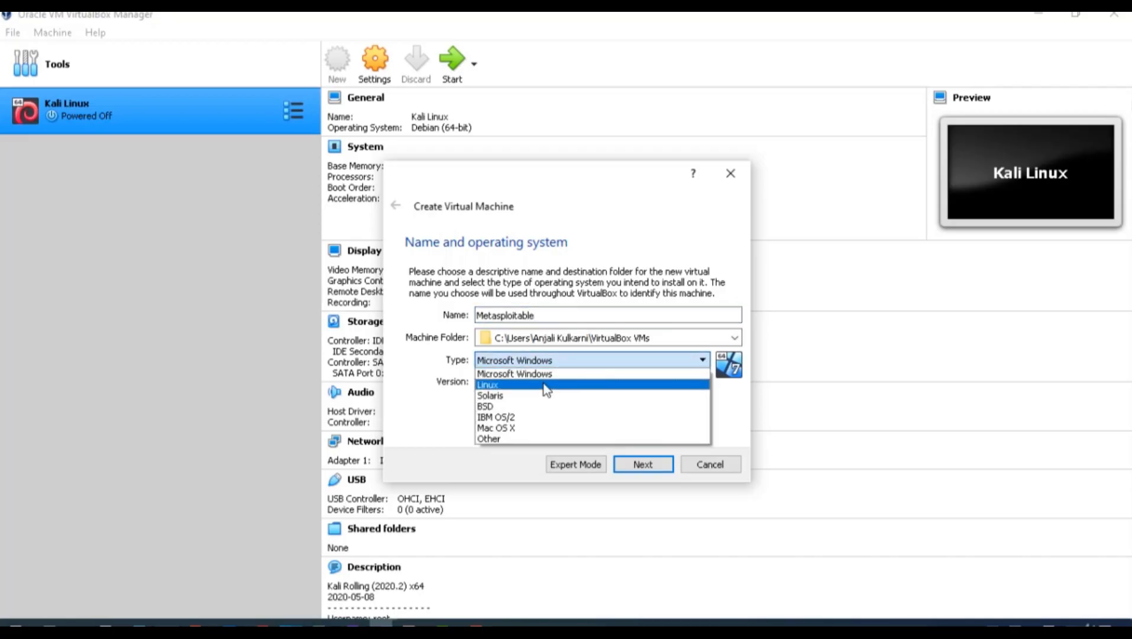
click(545, 384)
click(546, 382)
scroll(516, 485, down, 3)
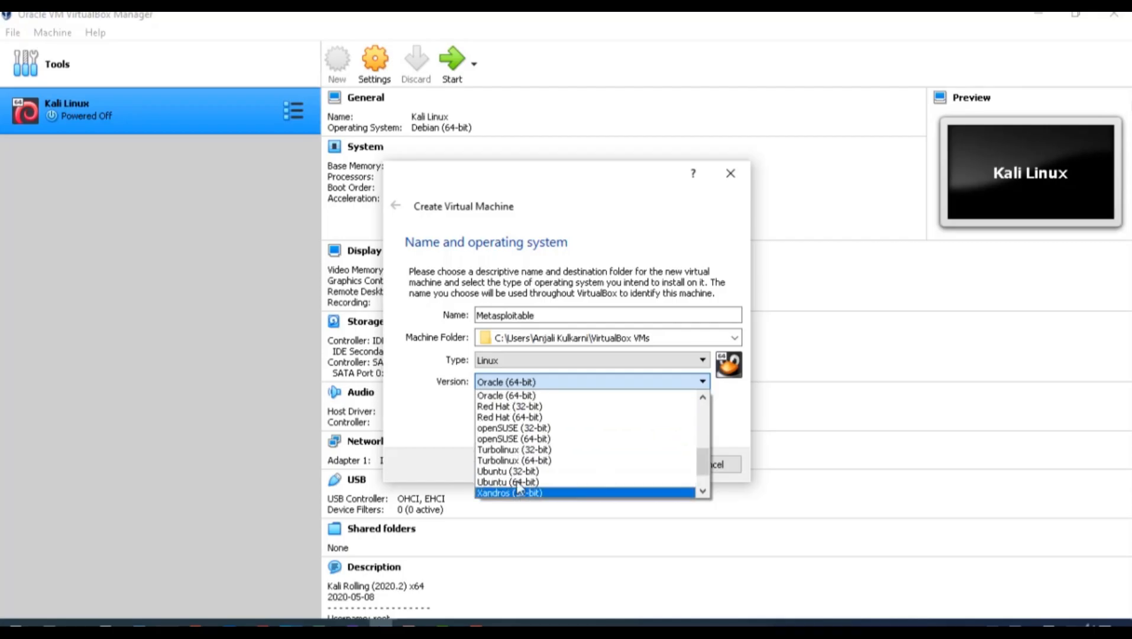
click(516, 481)
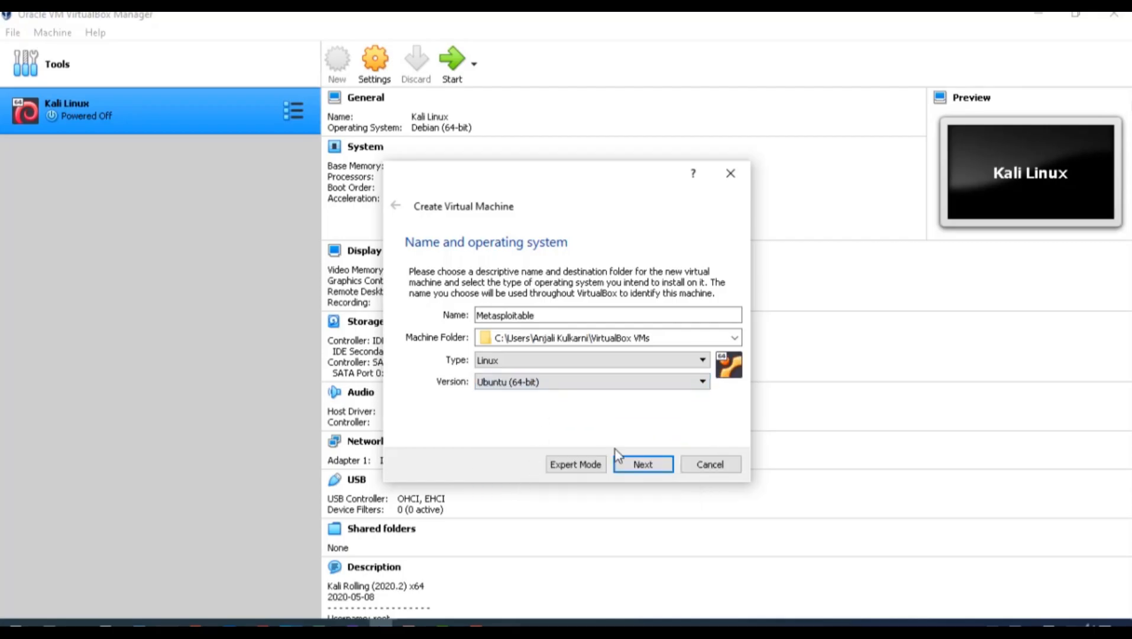
click(639, 463)
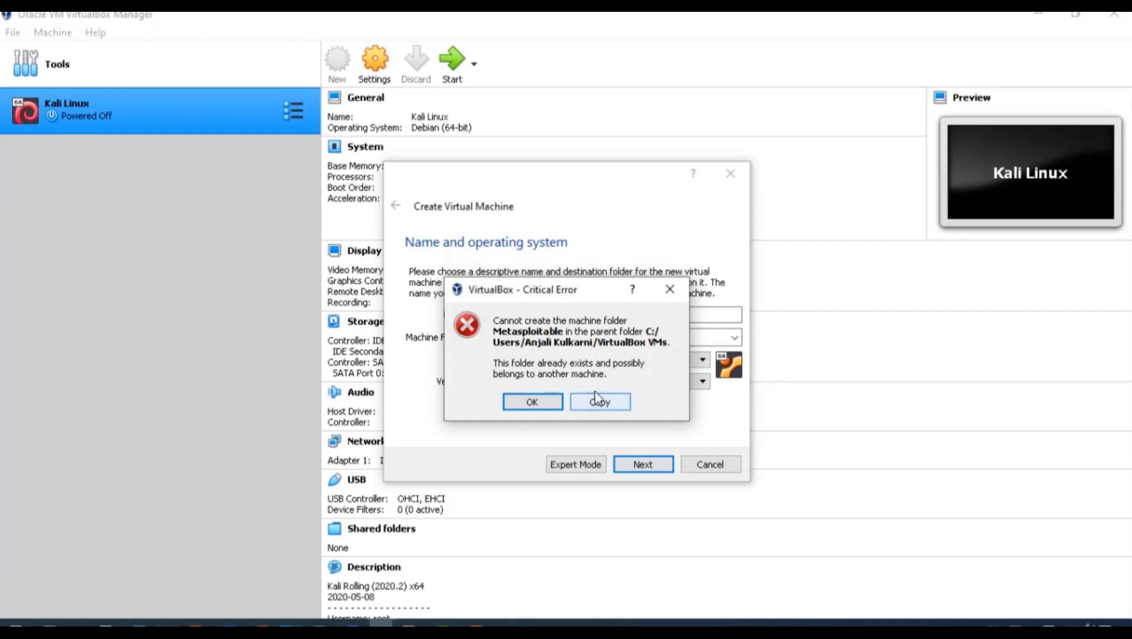
click(548, 405)
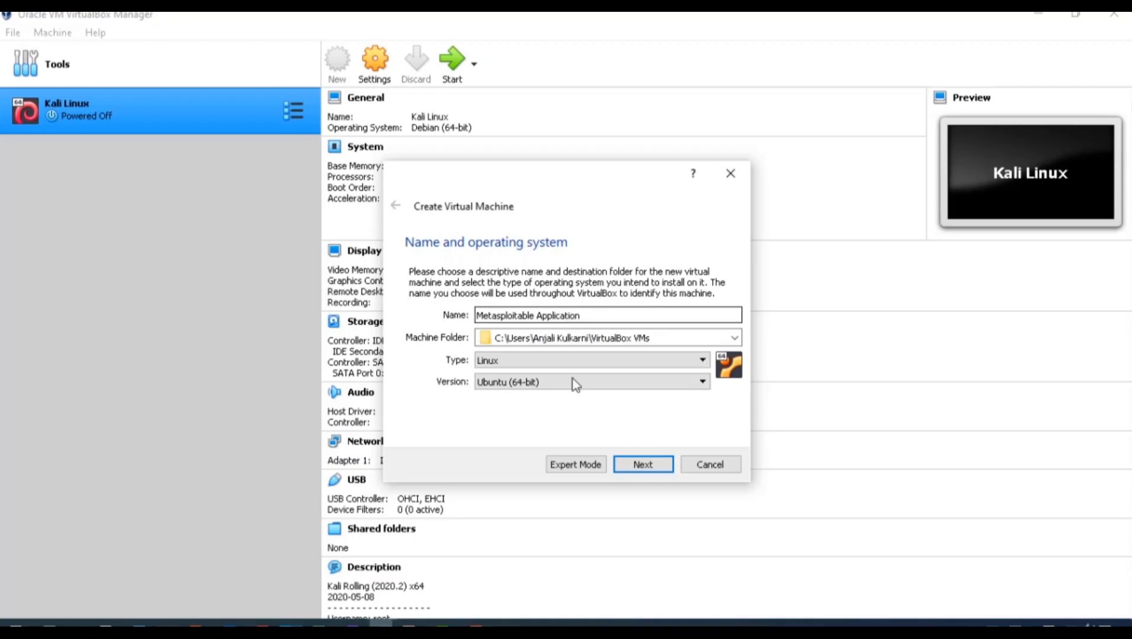
Keep 1024 MB of memory and choose to use an existing virtual hard disk file
click(639, 465)
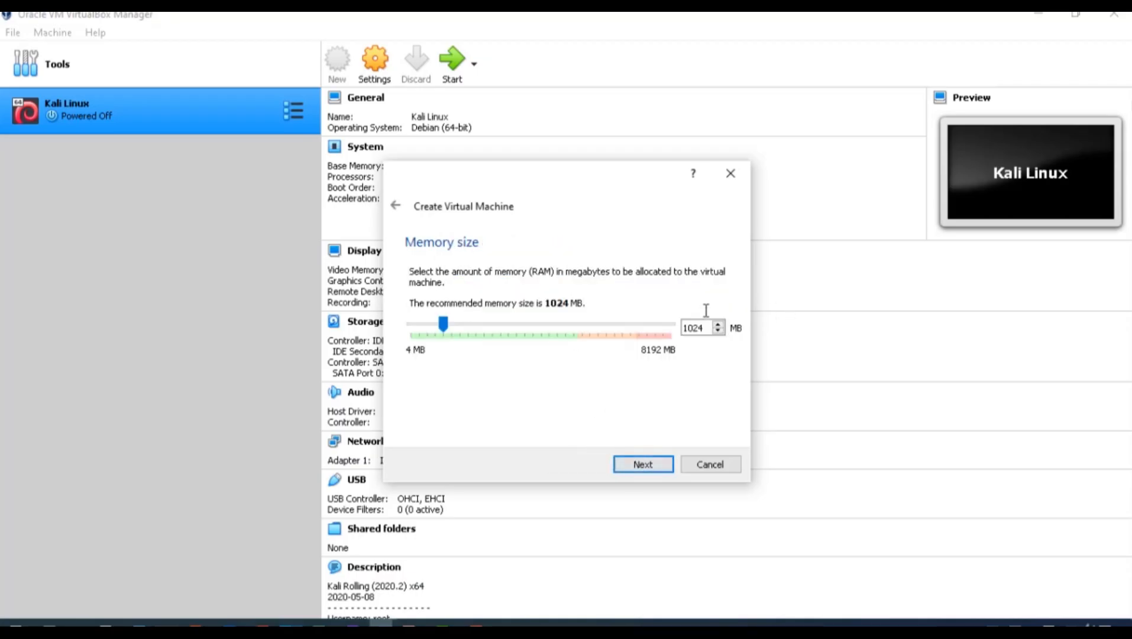
click(634, 467)
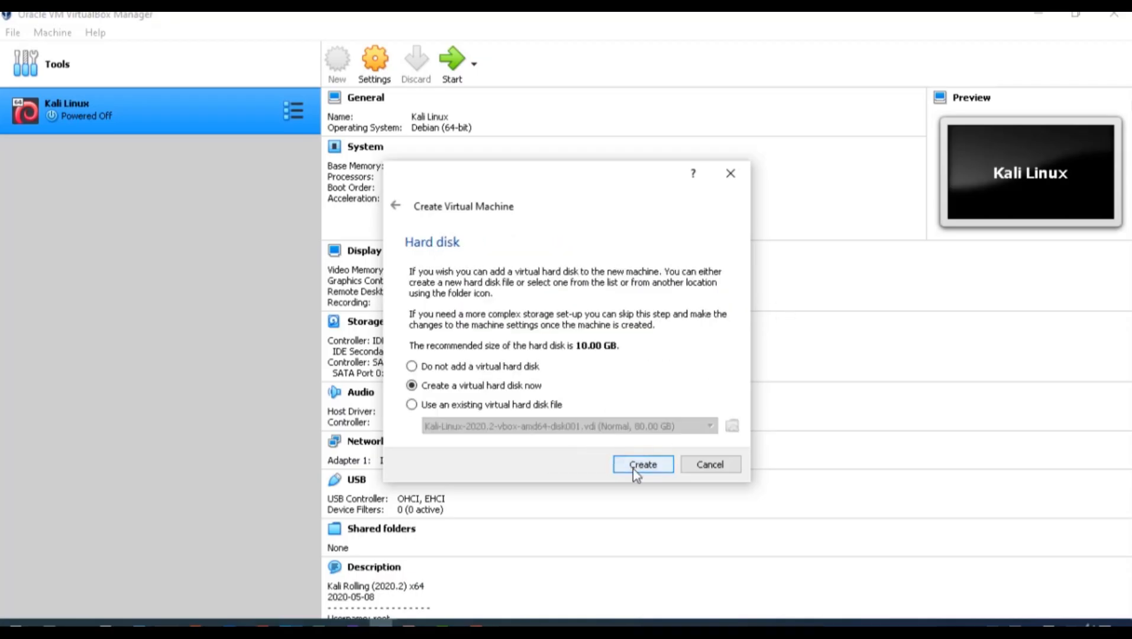
click(482, 407)
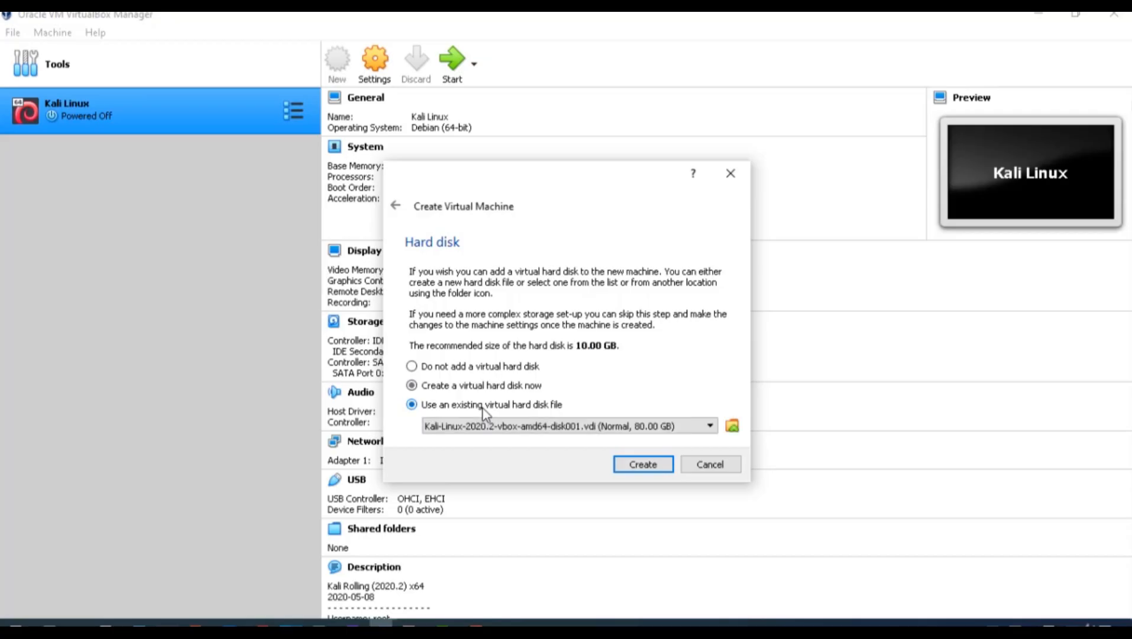
Attach Downloads\Metasploitable2-Linux\Metasploitable.vmdk as the disk and create the machine
click(730, 426)
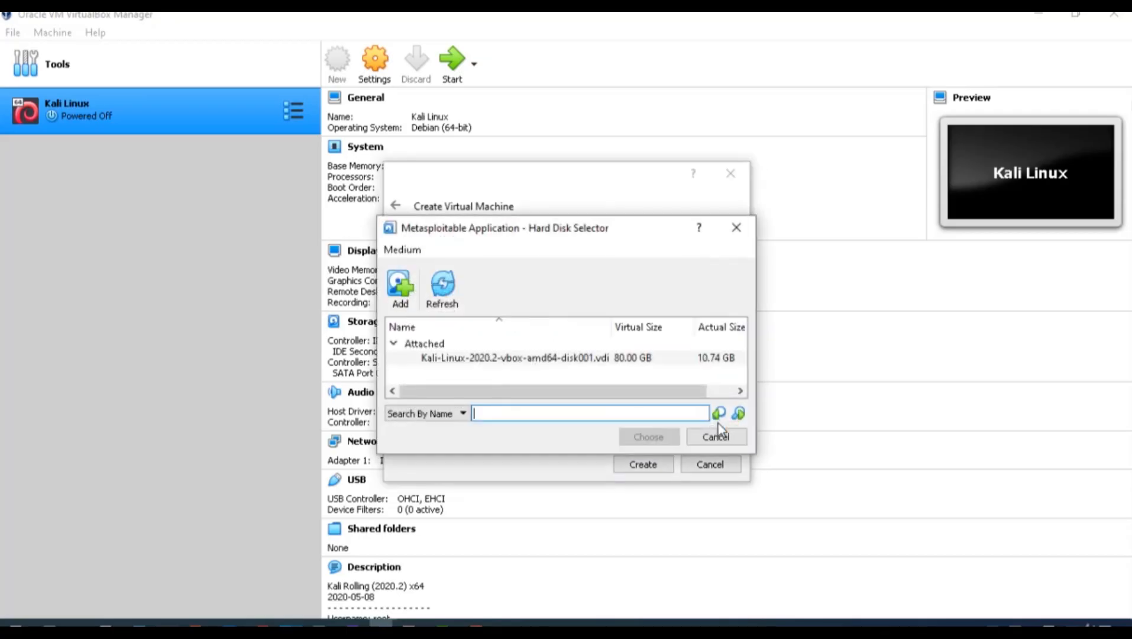
click(397, 289)
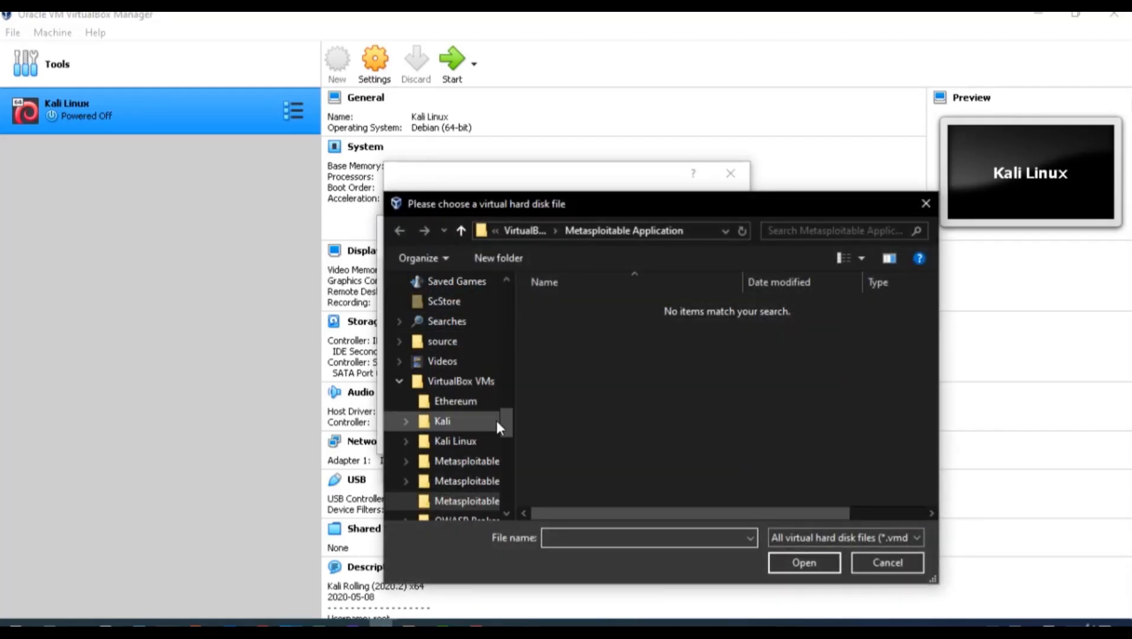
drag(496, 420, 508, 281)
click(454, 331)
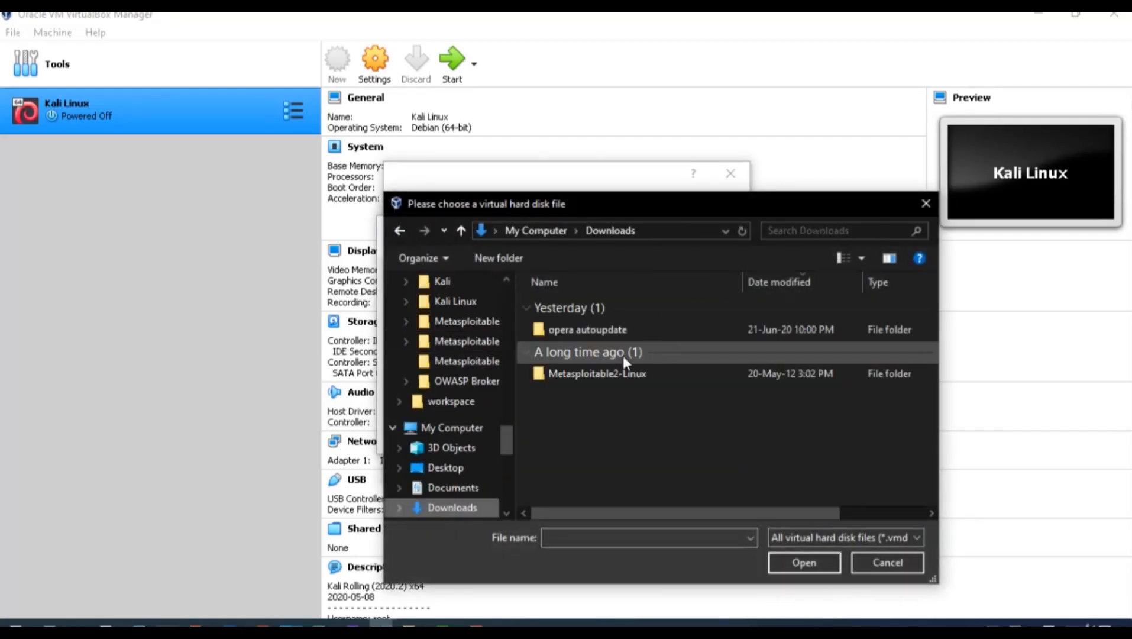
double_click(619, 371)
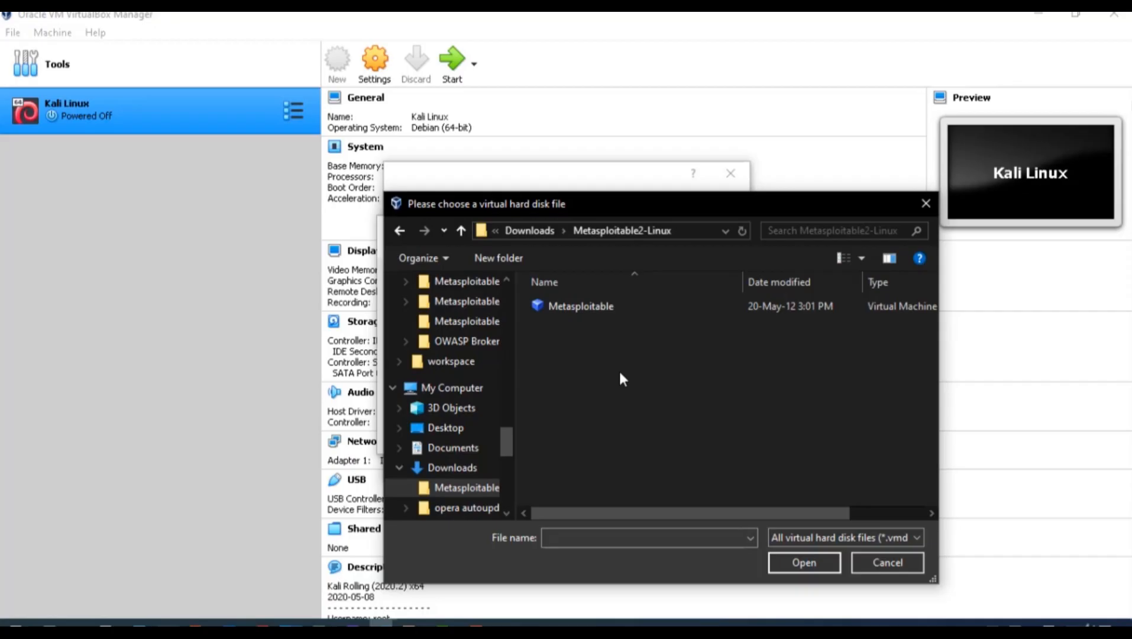
click(609, 306)
click(782, 565)
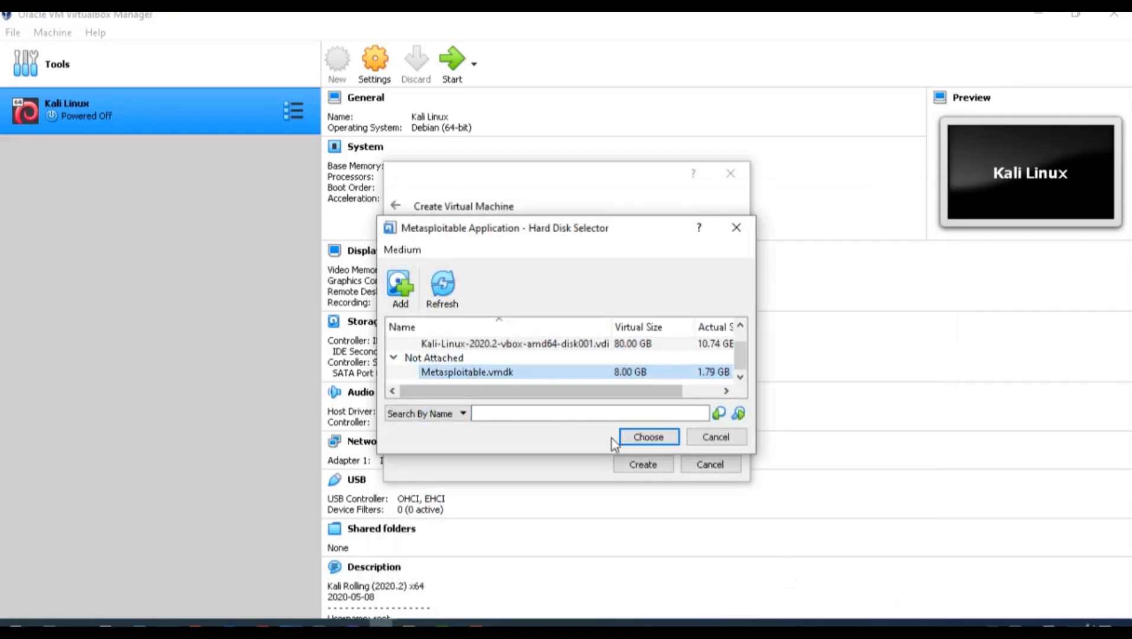
click(626, 443)
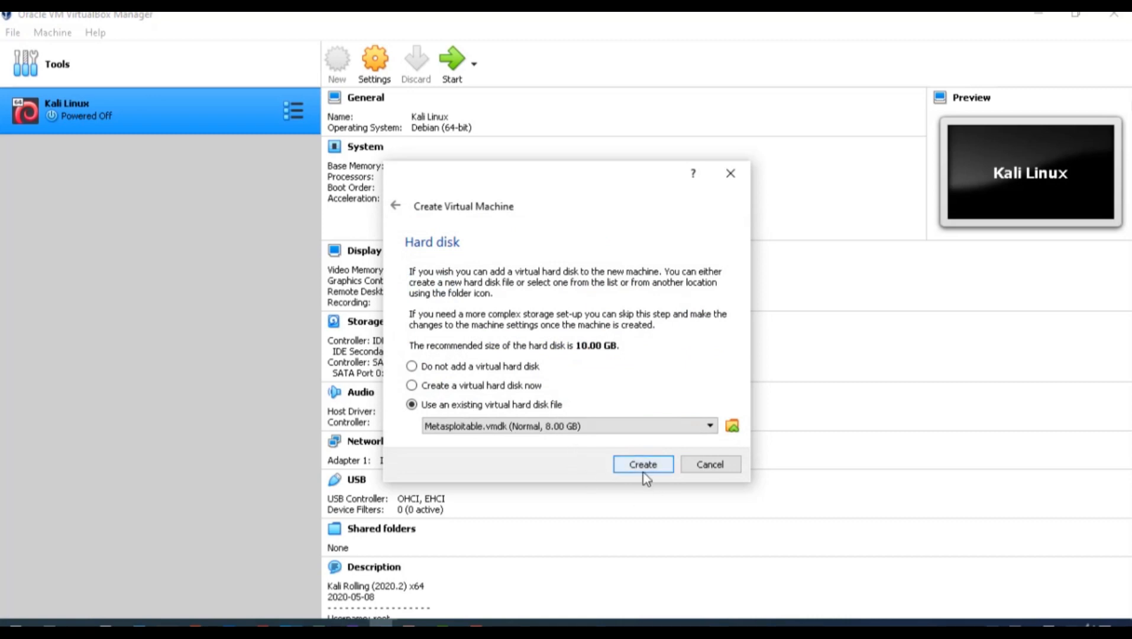
click(643, 465)
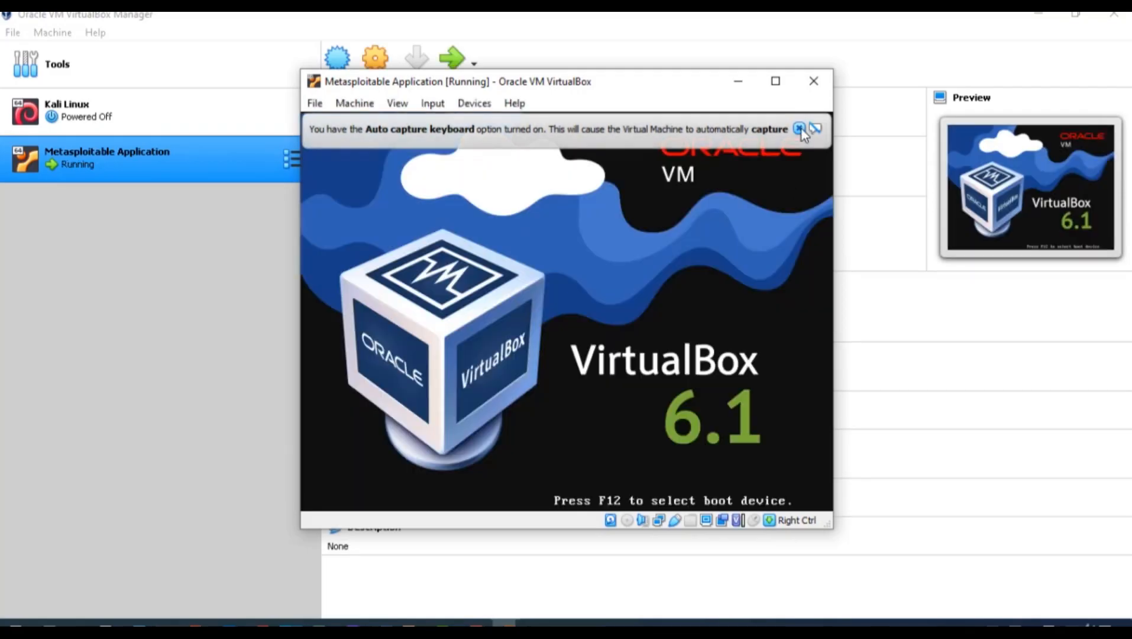
Dismiss the auto-capture notice and maximize the booting Metasploitable Application window
click(800, 129)
click(777, 84)
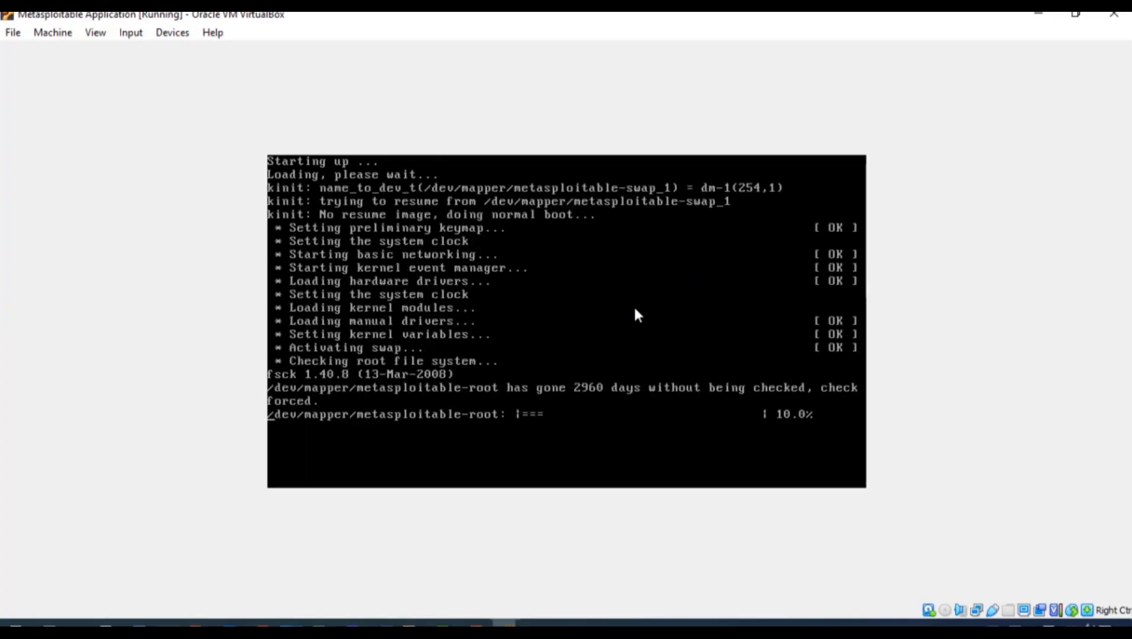
click(1038, 13)
Start the Kali Linux virtual machine and switch between the running VM windows
click(260, 131)
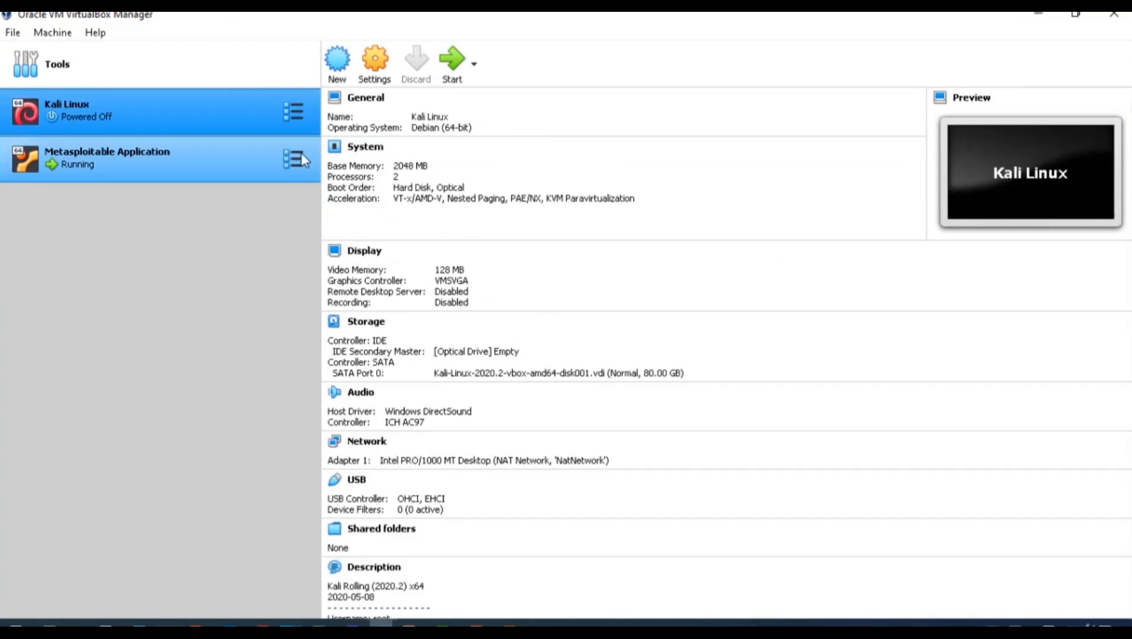
click(452, 59)
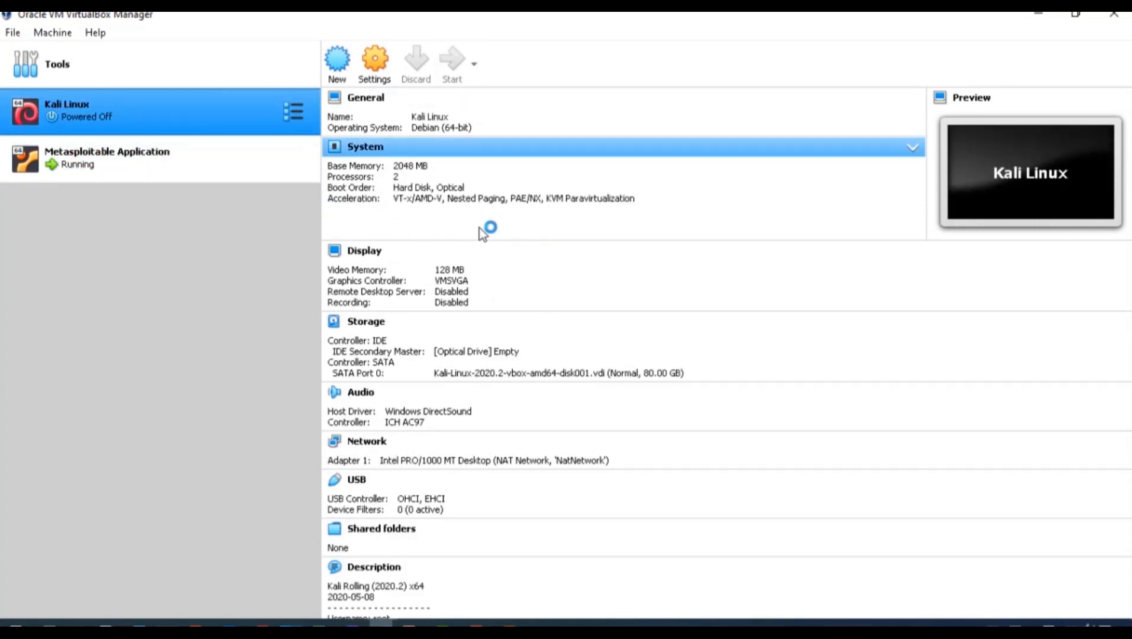
click(1038, 13)
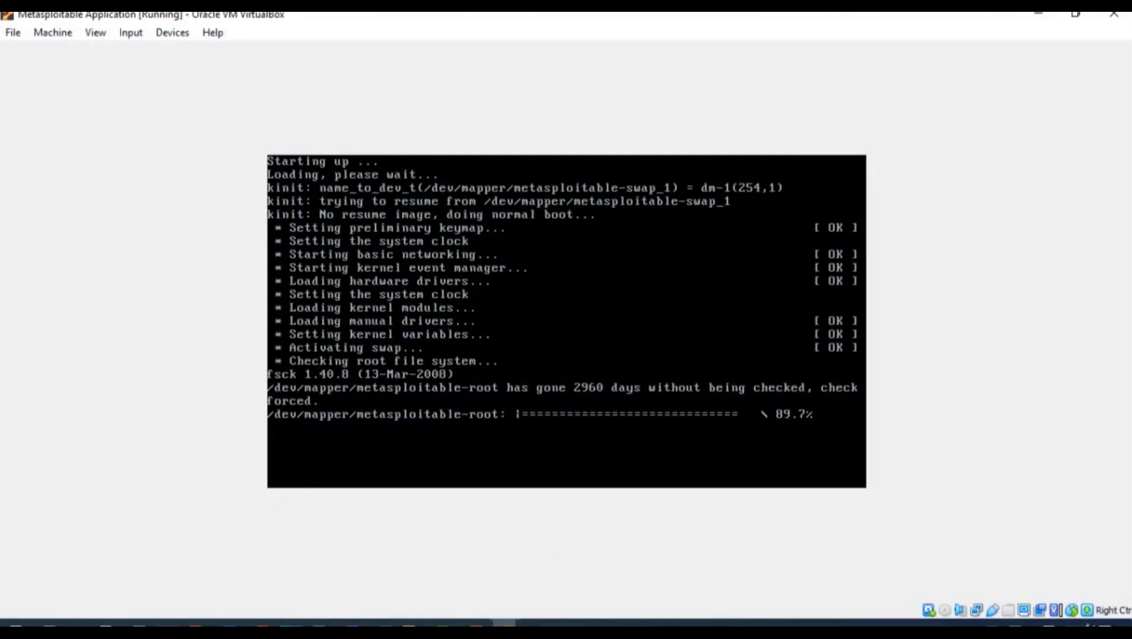
mouse_move(503, 622)
click(543, 605)
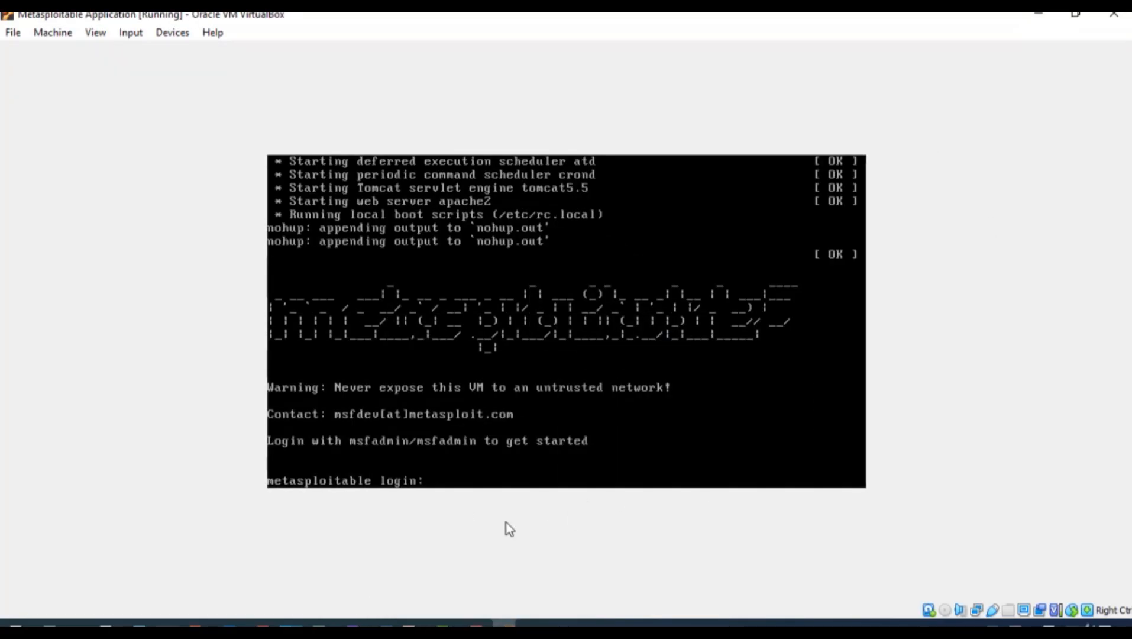
Log in with the default Metasploitable credentials and run ifconfig, showing eth0 at 10.0.2.15
text(msfadmin)
key(Return)
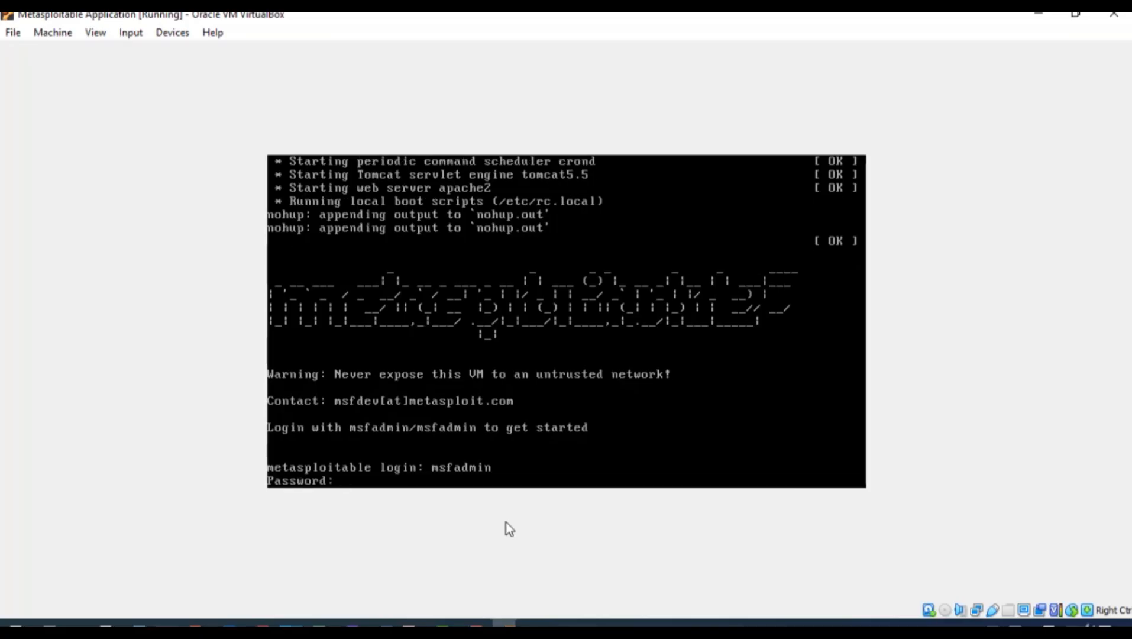
key(Return)
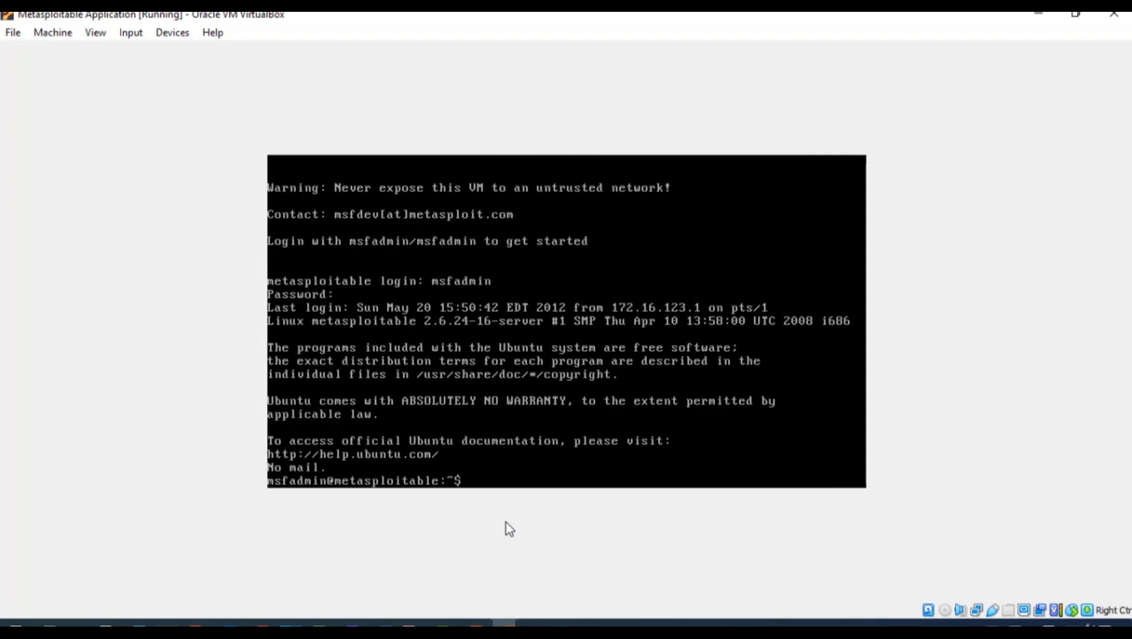
text(ifconfig)
key(Return)
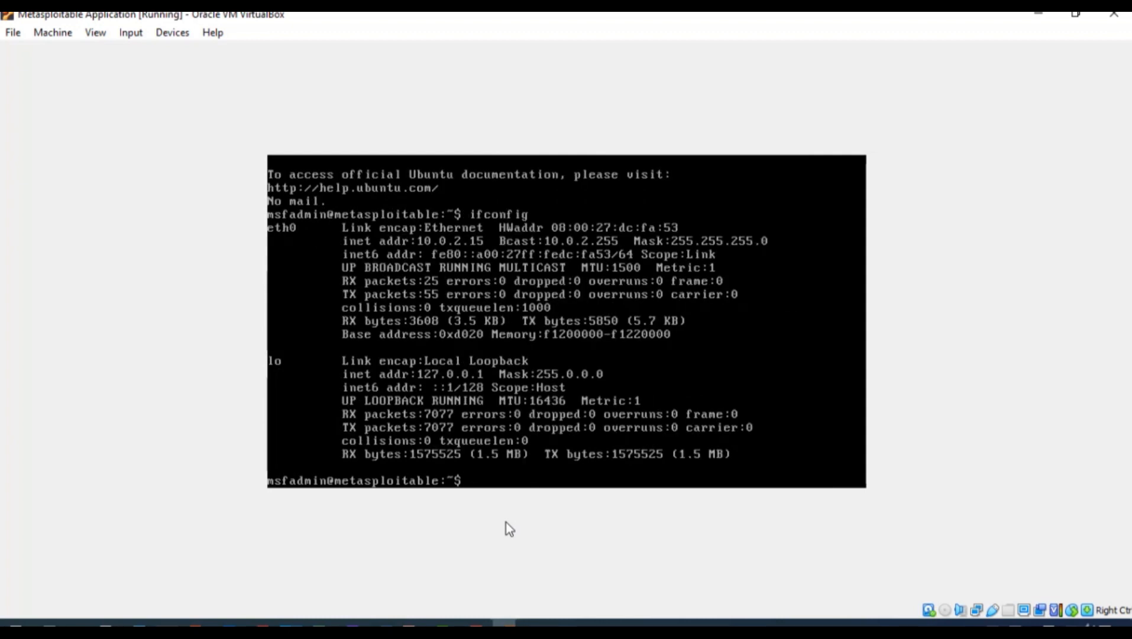
Switch to the Kali Linux VM window and log in as kali with its password
click(1038, 13)
mouse_move(504, 622)
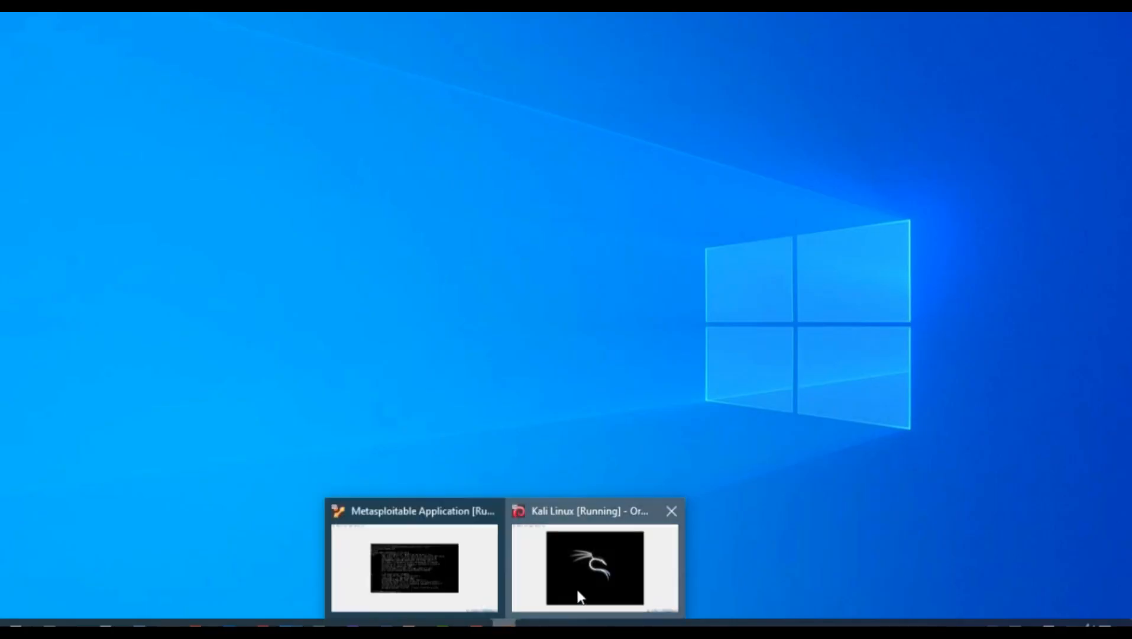
click(596, 566)
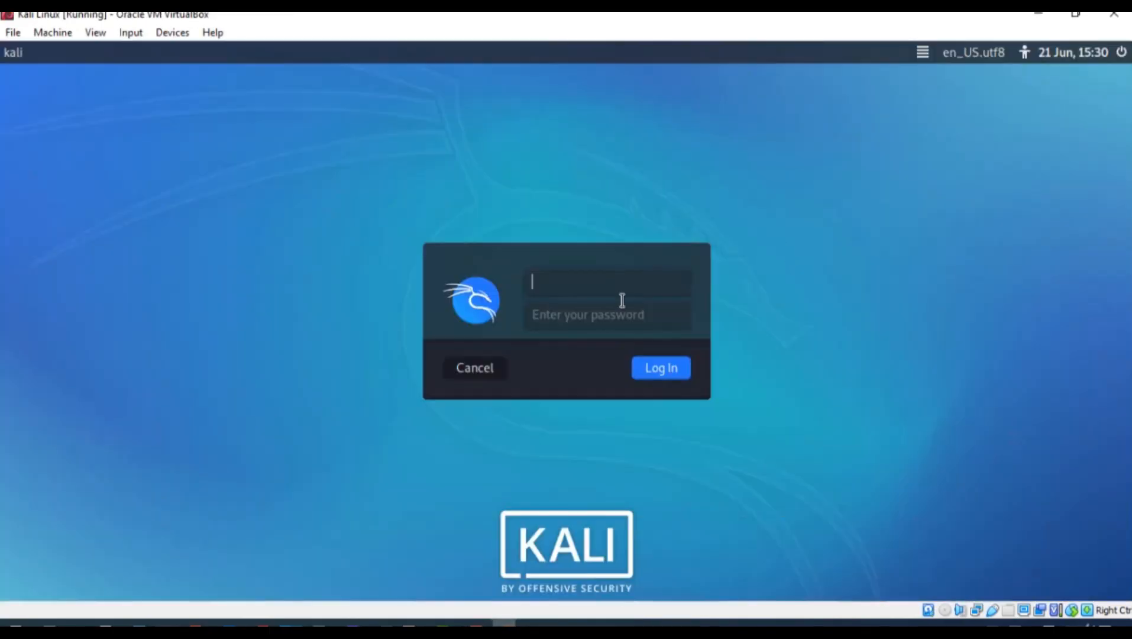
text(kali)
key(Tab)
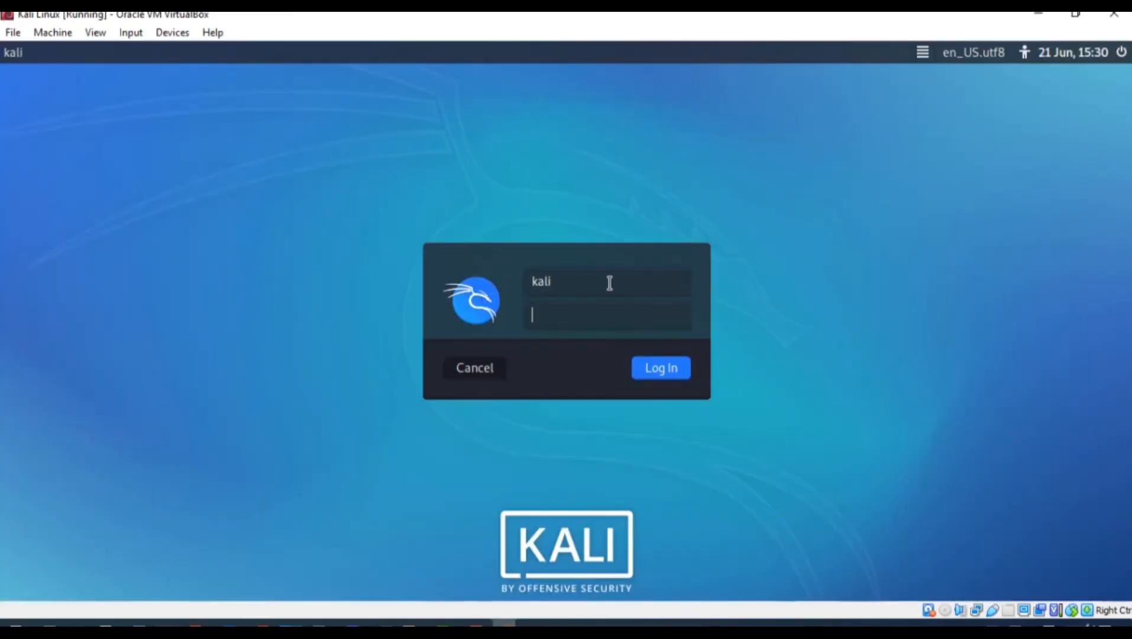
text(kali)
key(Return)
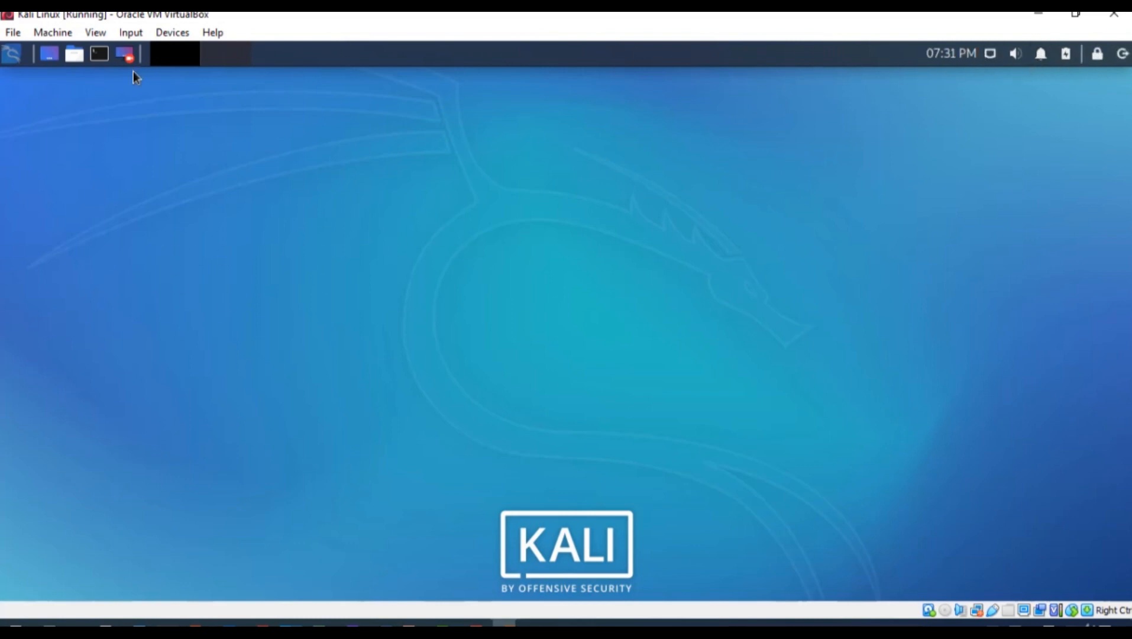
Launch Firefox ESR from the Kali menu and clear homepage.html from the address
click(13, 55)
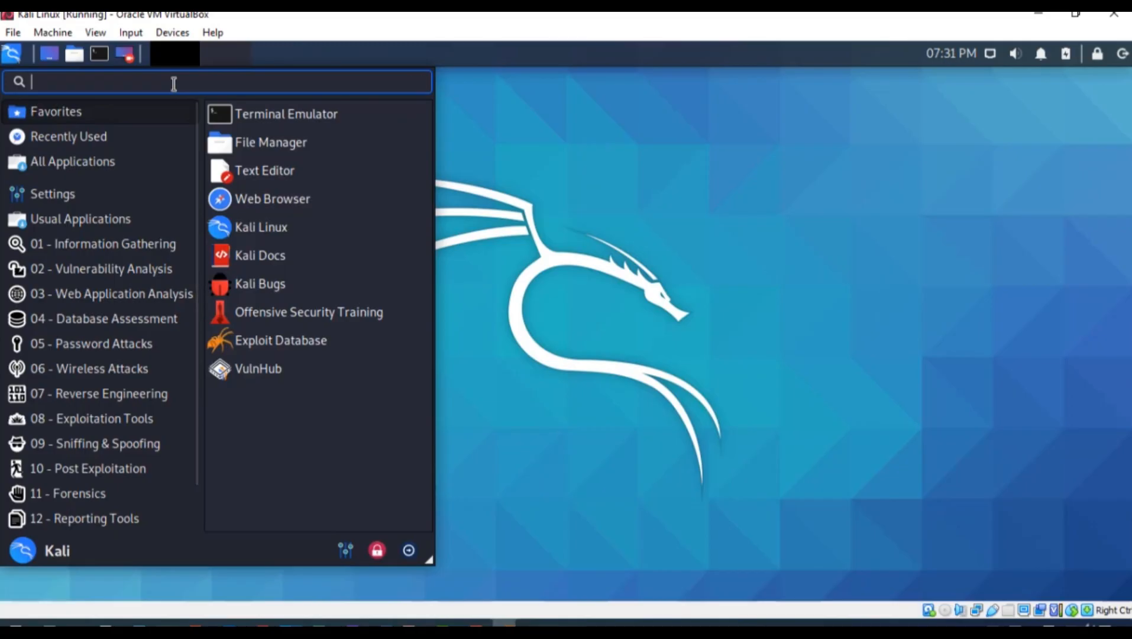
text(fire)
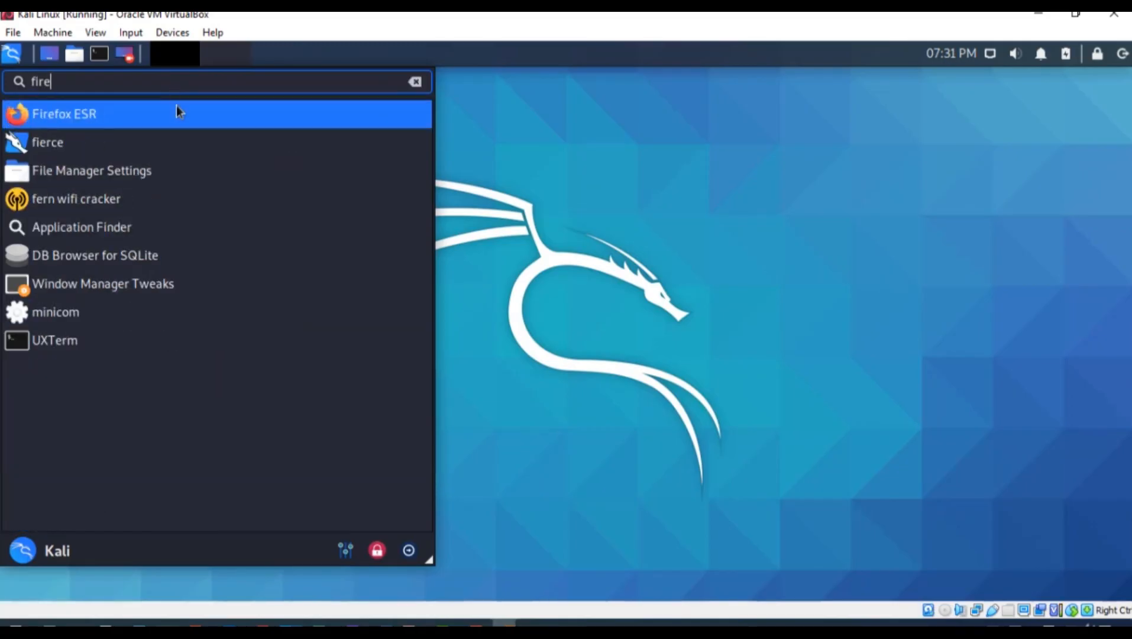
click(110, 121)
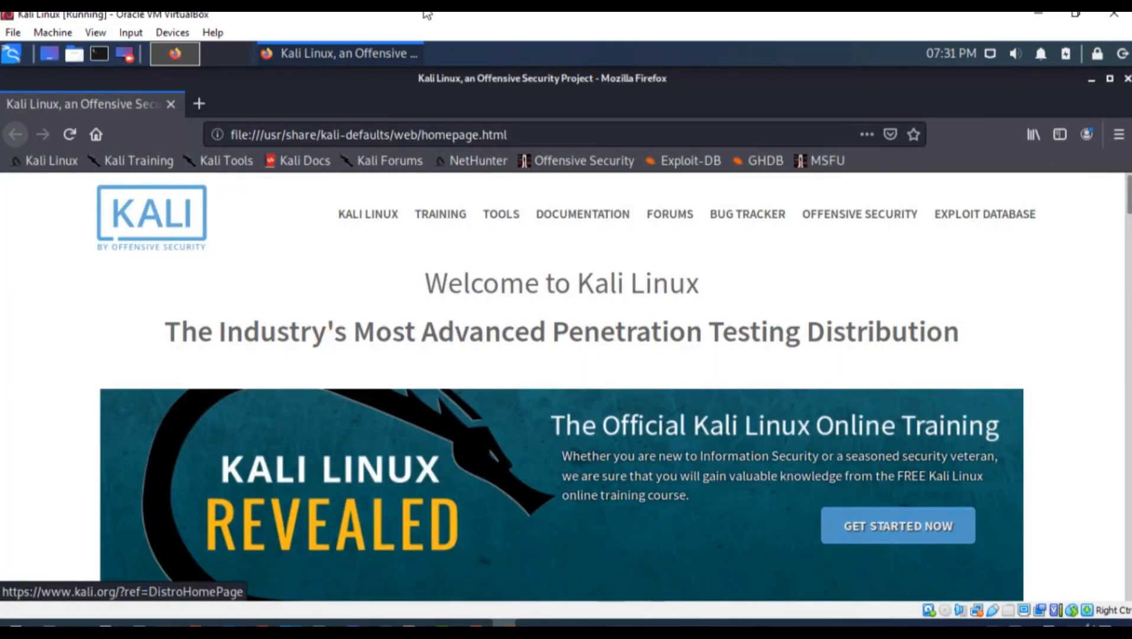
click(519, 134)
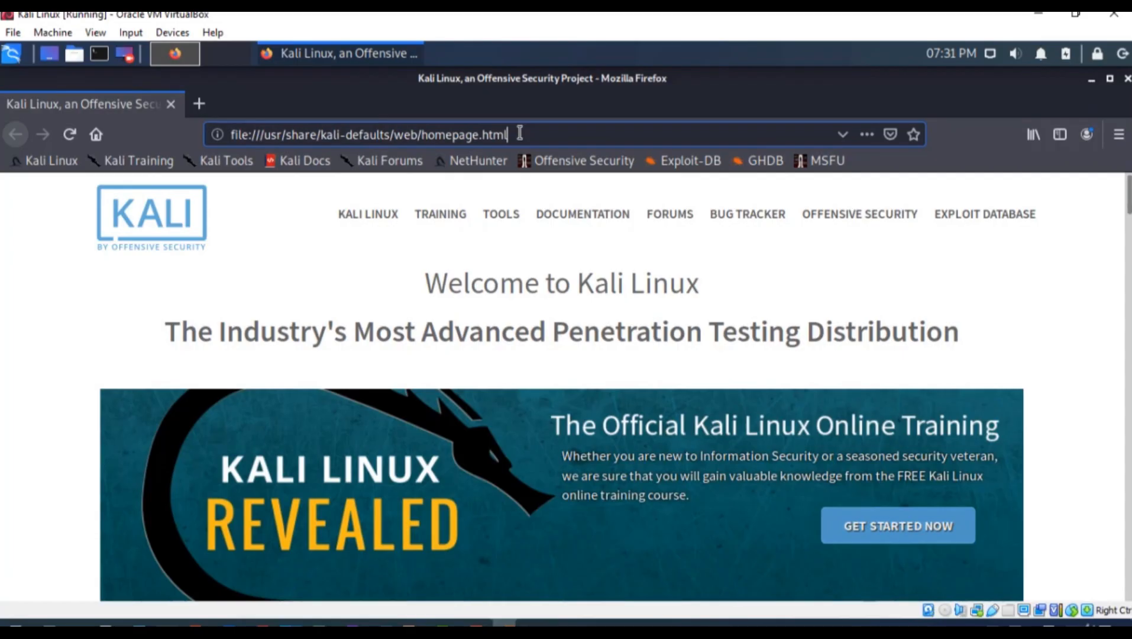
key(BackSpace)
key(BackSpace)
key(BackSpace)
key(BackSpace)
key(BackSpace)
key(BackSpace)
key(BackSpace)
key(BackSpace)
key(BackSpace)
key(BackSpace)
key(BackSpace)
key(BackSpace)
key(BackSpace)
key(BackSpace)
key(BackSpace)
key(BackSpace)
key(BackSpace)
key(BackSpace)
key(BackSpace)
key(BackSpace)
key(BackSpace)
key(BackSpace)
key(BackSpace)
key(BackSpace)
key(BackSpace)
key(BackSpace)
key(BackSpace)
key(BackSpace)
key(BackSpace)
key(BackSpace)
key(BackSpace)
key(BackSpace)
key(BackSpace)
key(BackSpace)
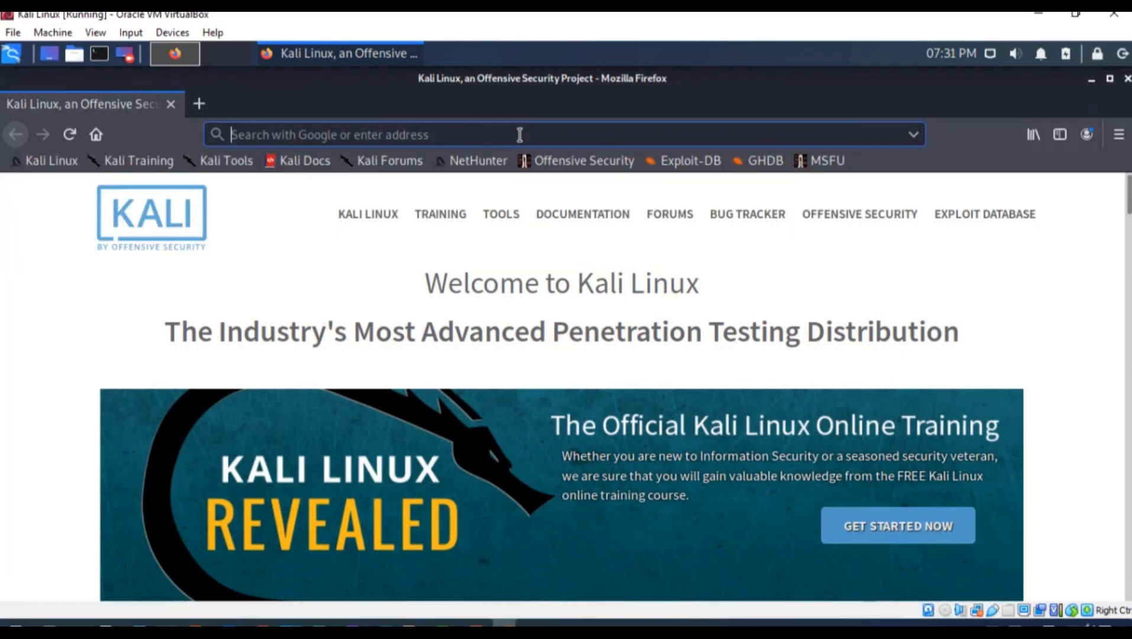
Load 10.0.2.15 in Kali's Firefox (Unable to connect), then hide Firefox and the Kali window
mouse_move(504, 621)
click(461, 586)
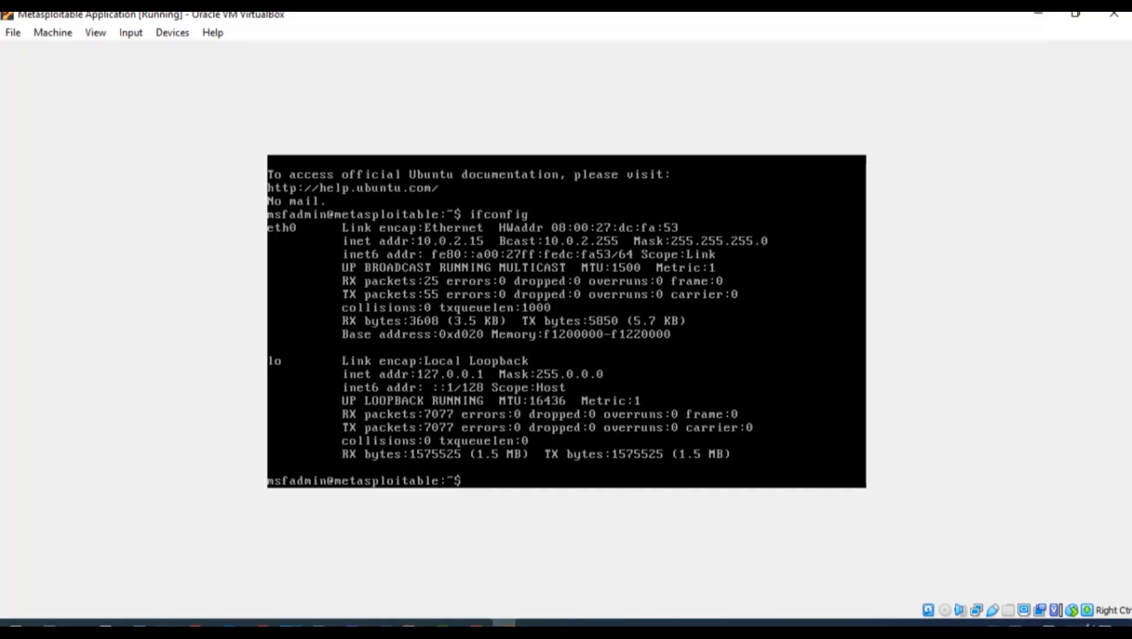
mouse_move(504, 622)
click(592, 562)
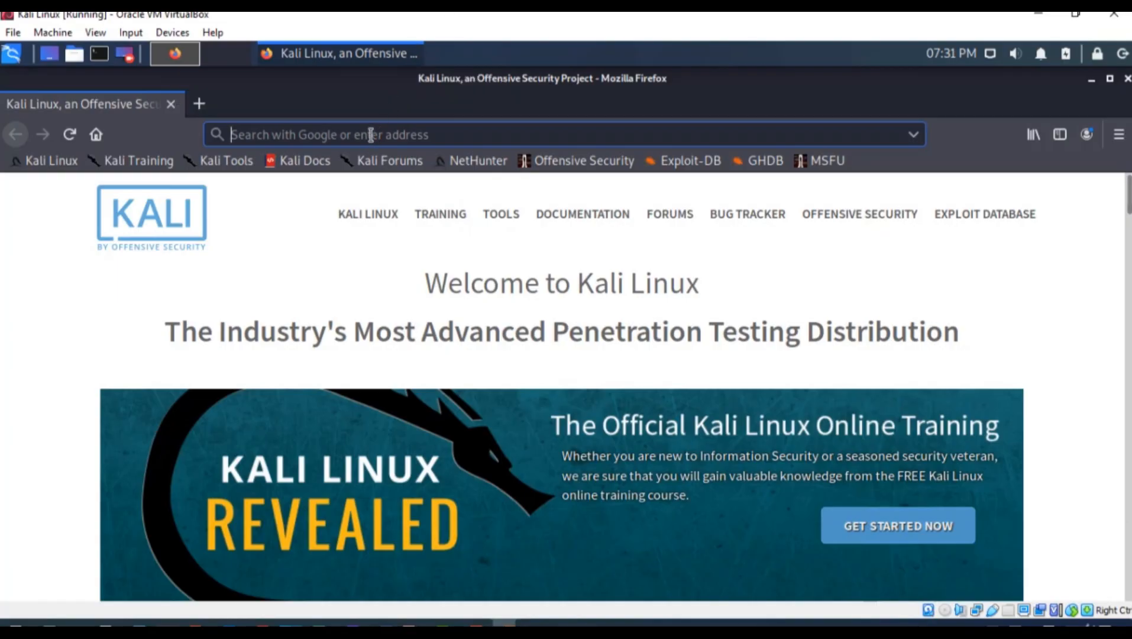
text(10.2)
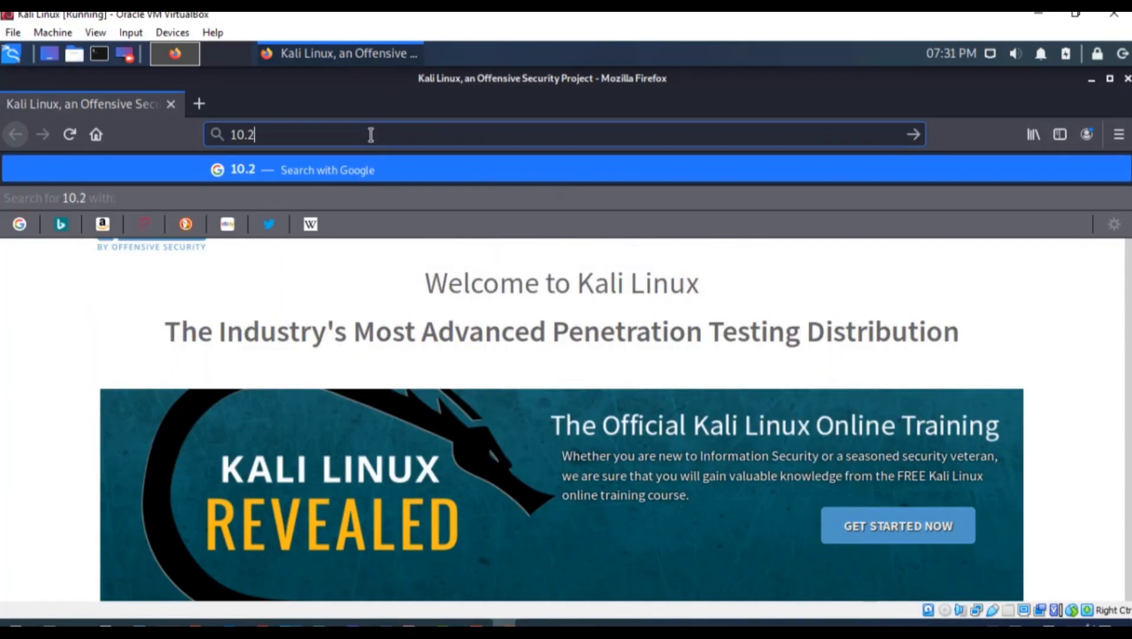
key(BackSpace)
text(0.)
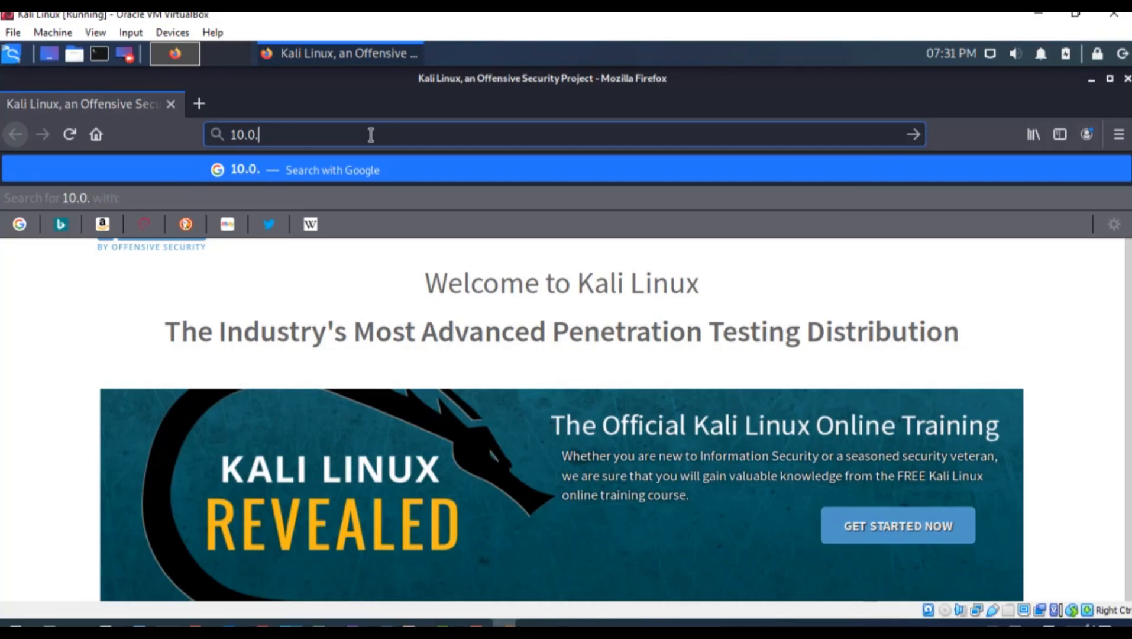
text(2.15)
key(Return)
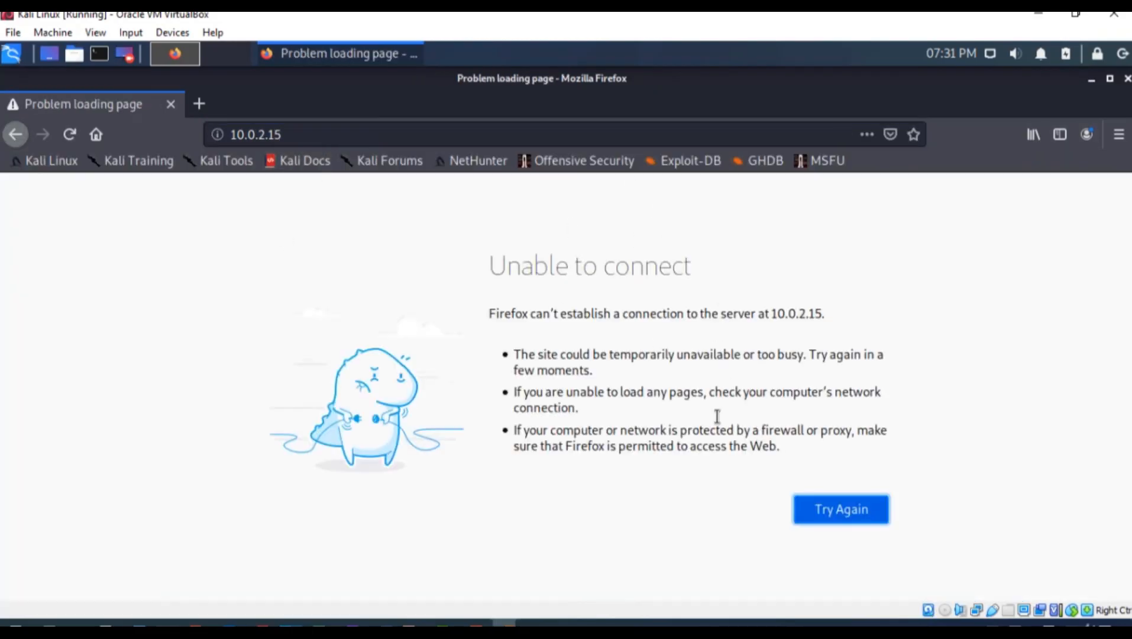
click(1092, 81)
click(1038, 13)
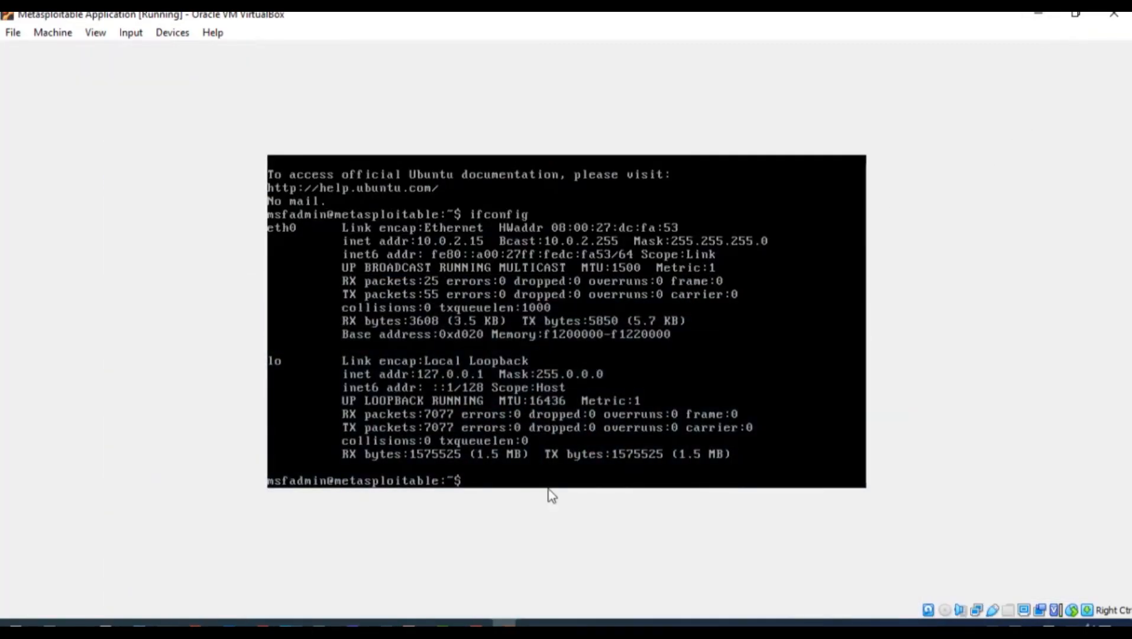
Shut Metasploitable down with sudo poweroff, then close its window choosing Power off the machine
text(sudo poweroff)
key(Return)
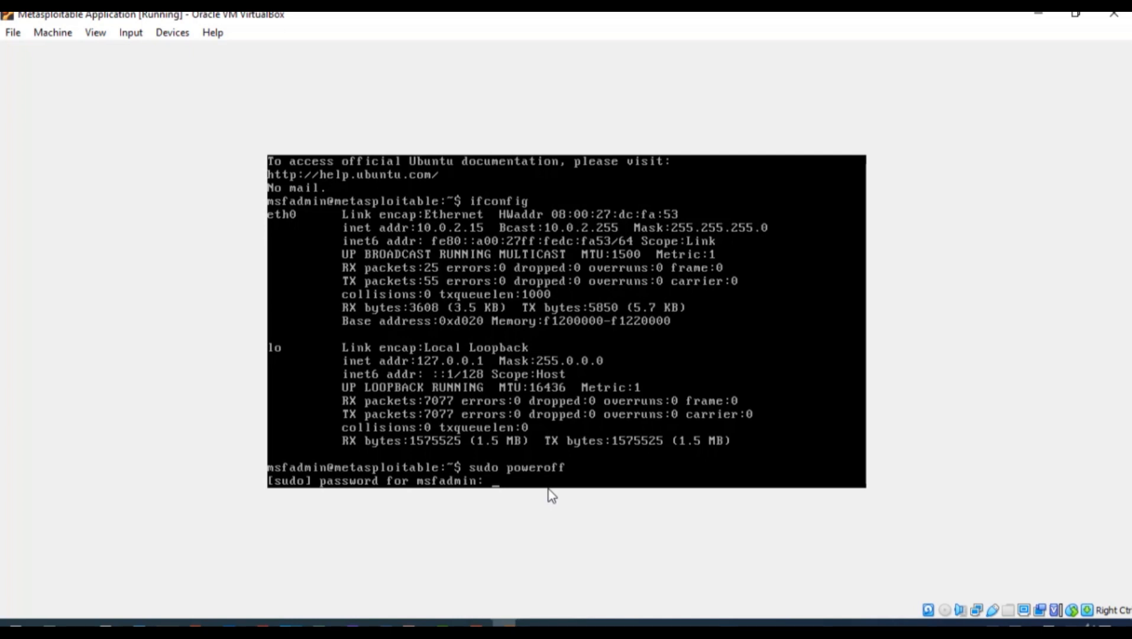
key(Return)
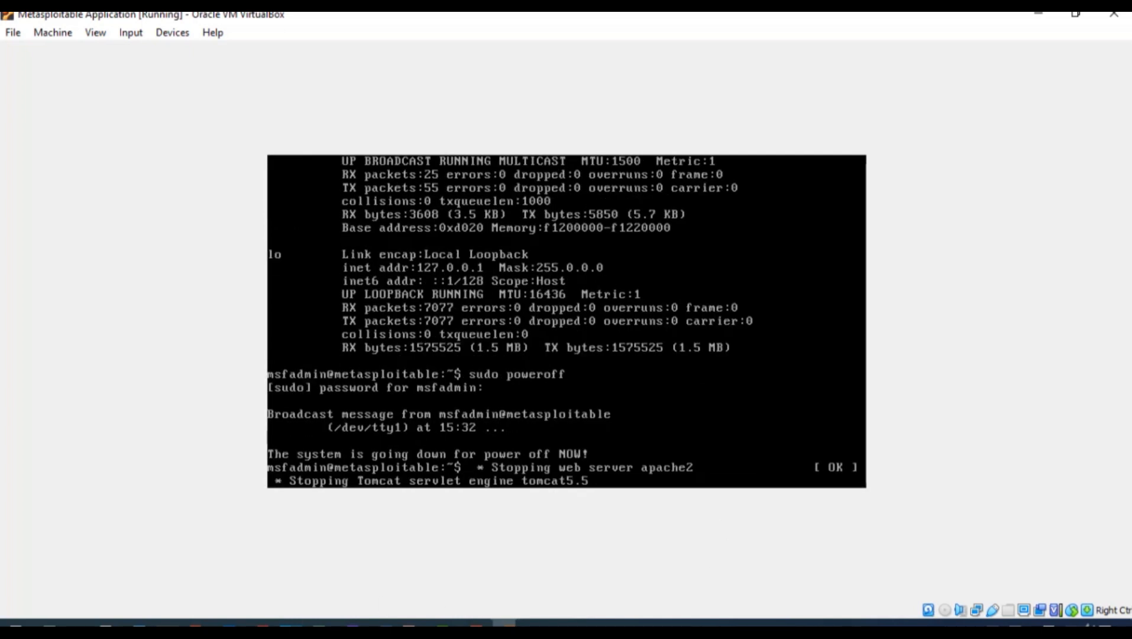
click(1113, 13)
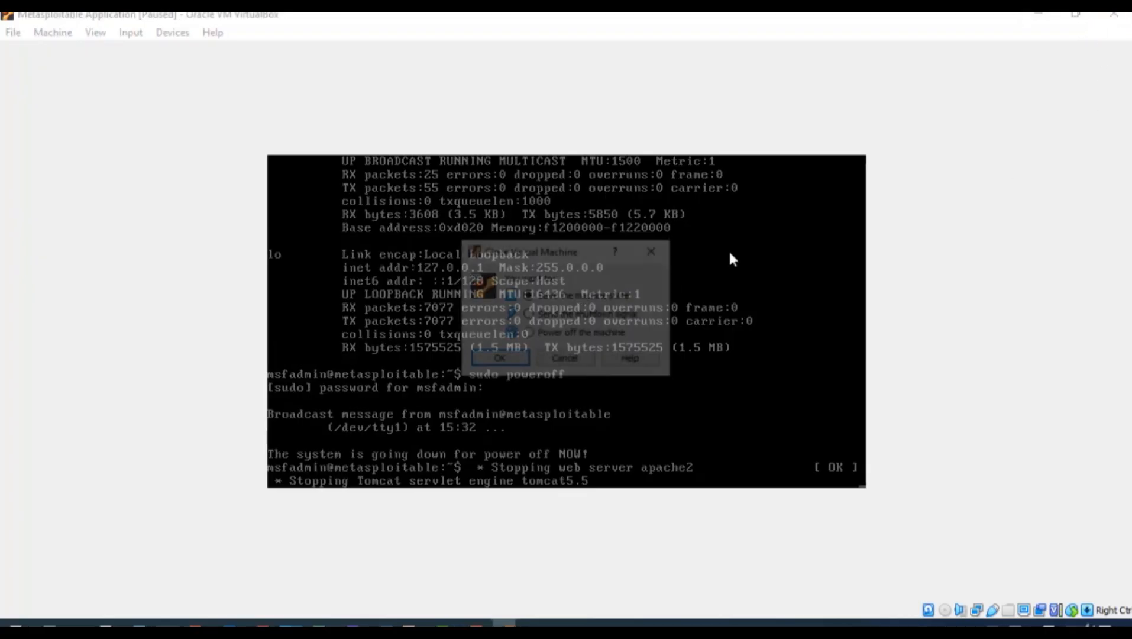
click(529, 333)
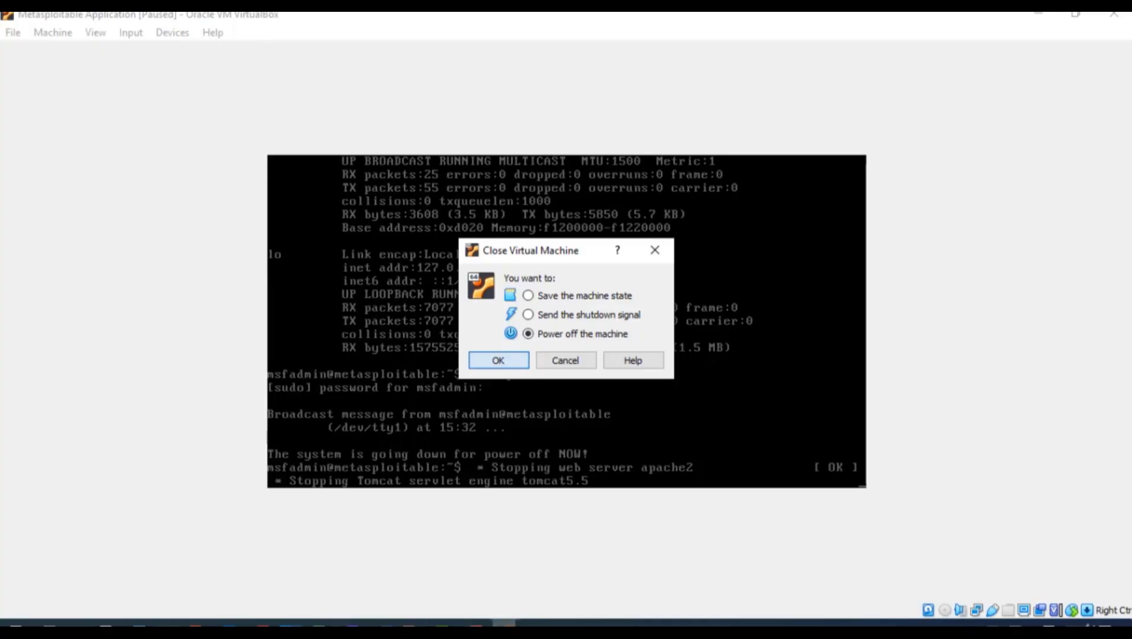
key(Return)
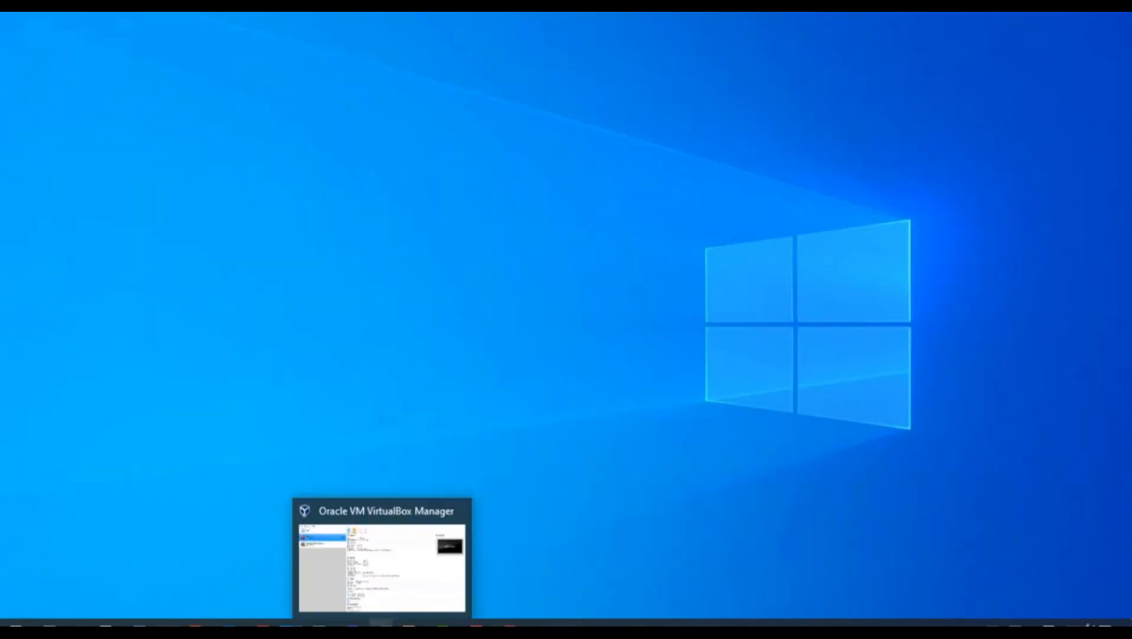
Attach the Metasploitable Application VM's network adapter to NAT Network in its Settings
click(382, 624)
click(162, 160)
right_click(162, 160)
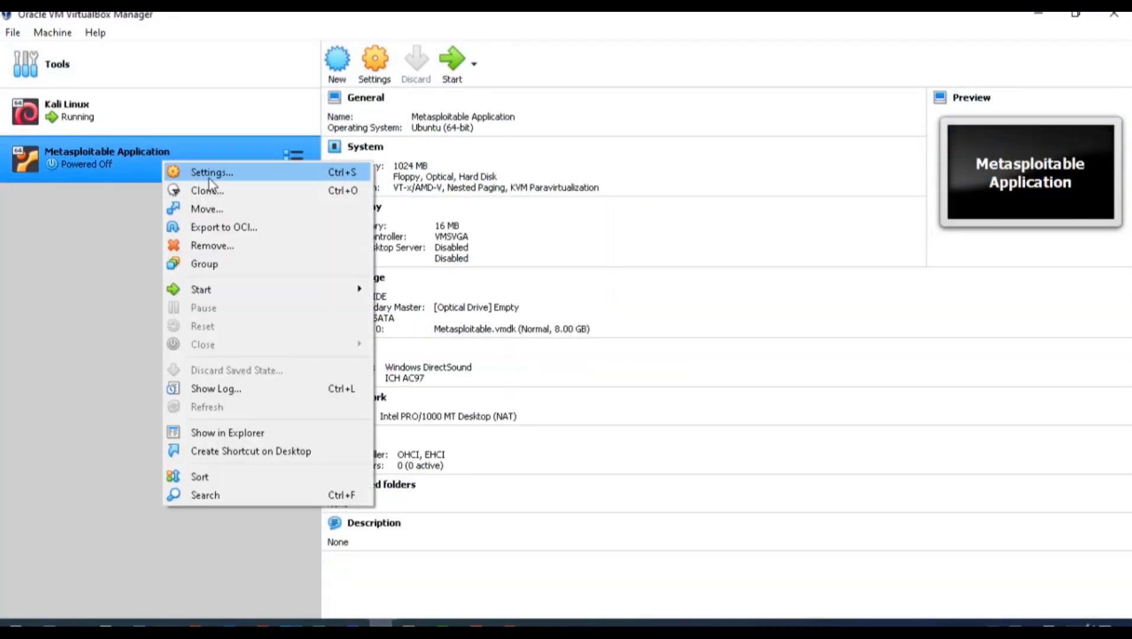
click(210, 175)
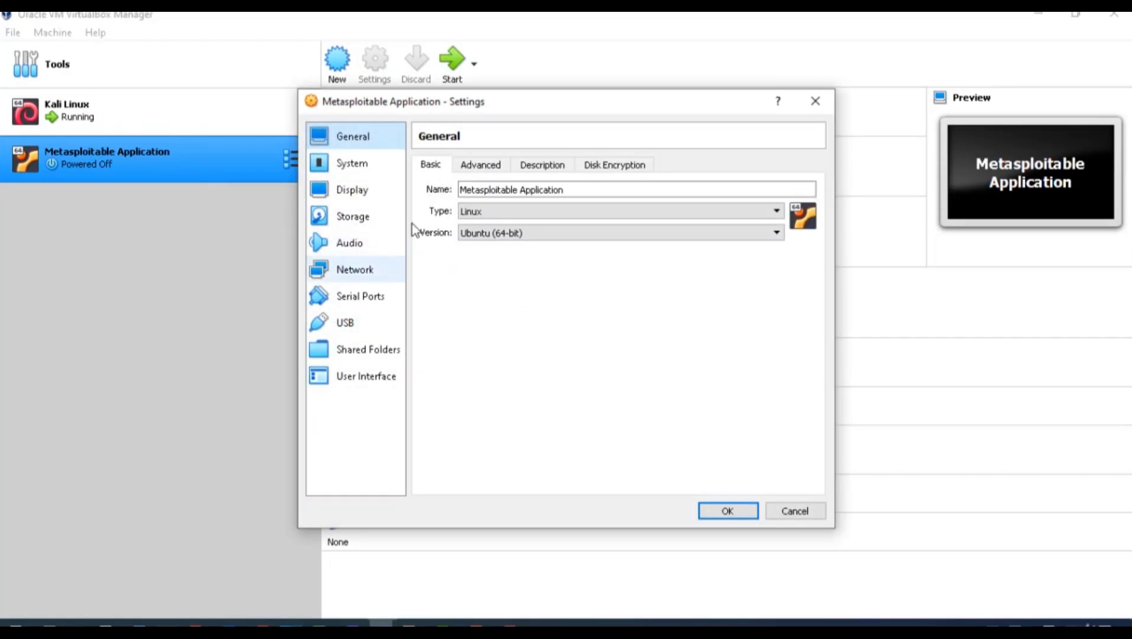
click(357, 271)
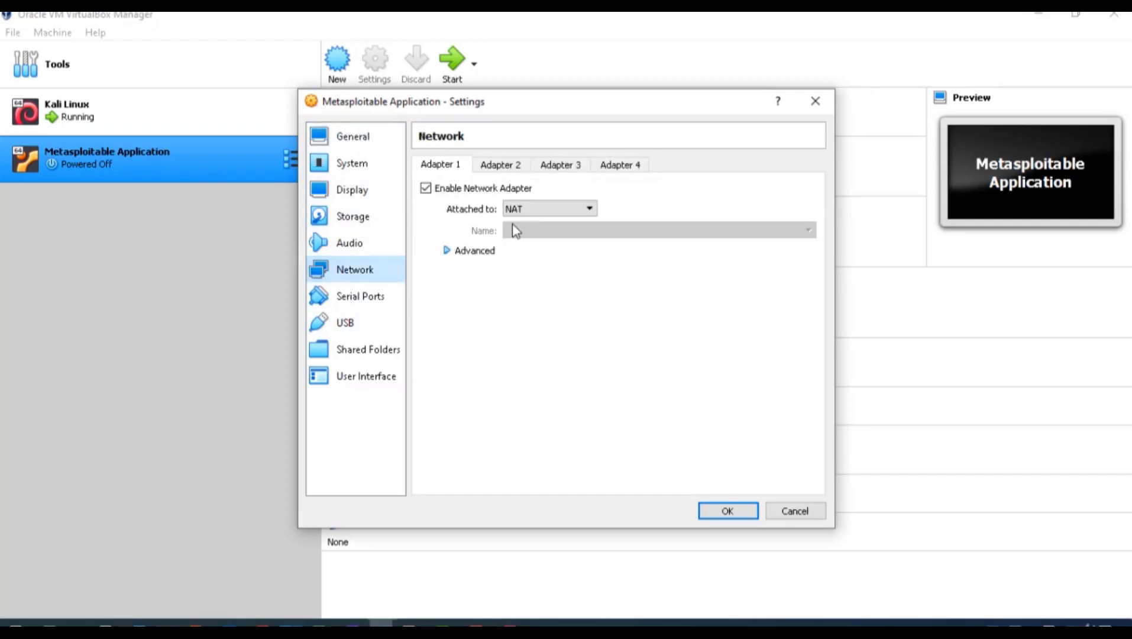
click(521, 210)
click(532, 276)
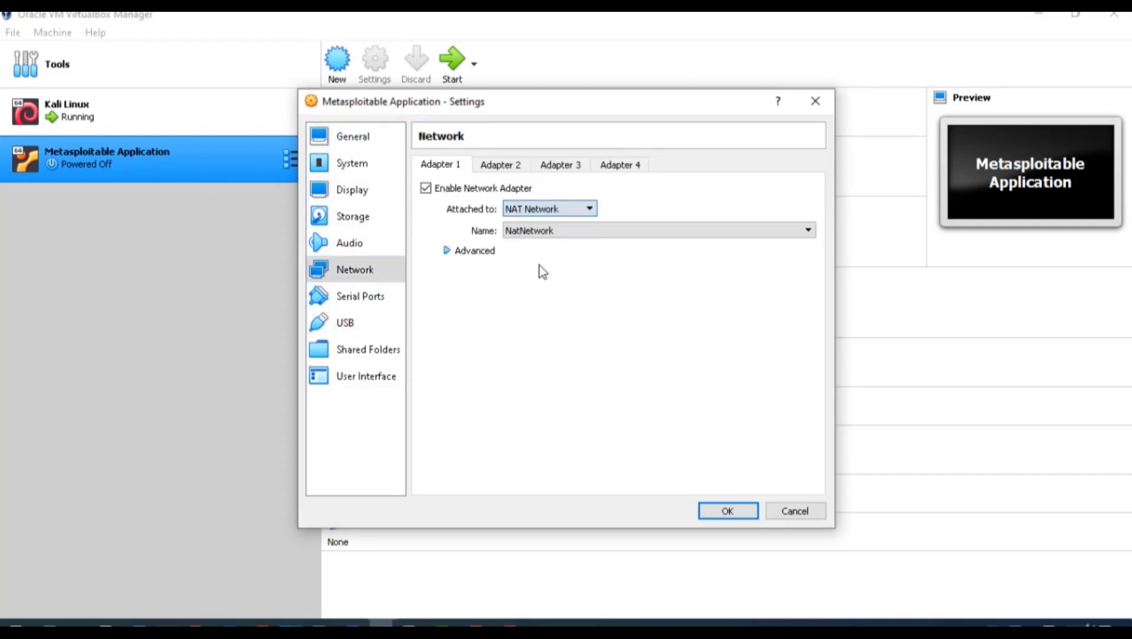
click(727, 511)
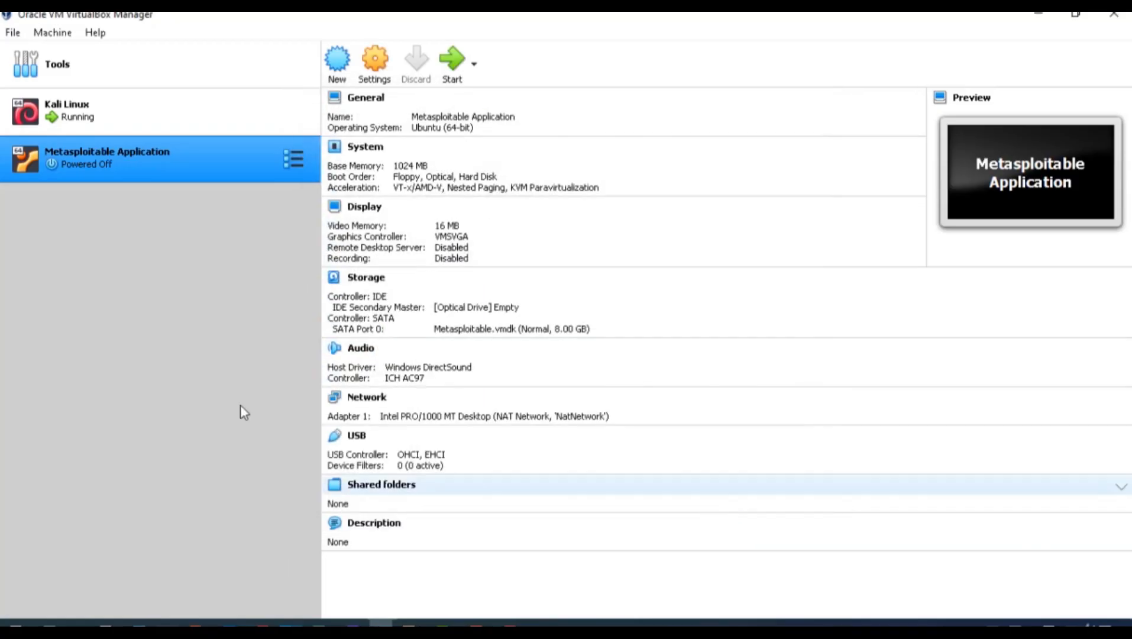
Start Metasploitable, check Firefox in the Kali VM, then return to the Metasploitable window
click(452, 59)
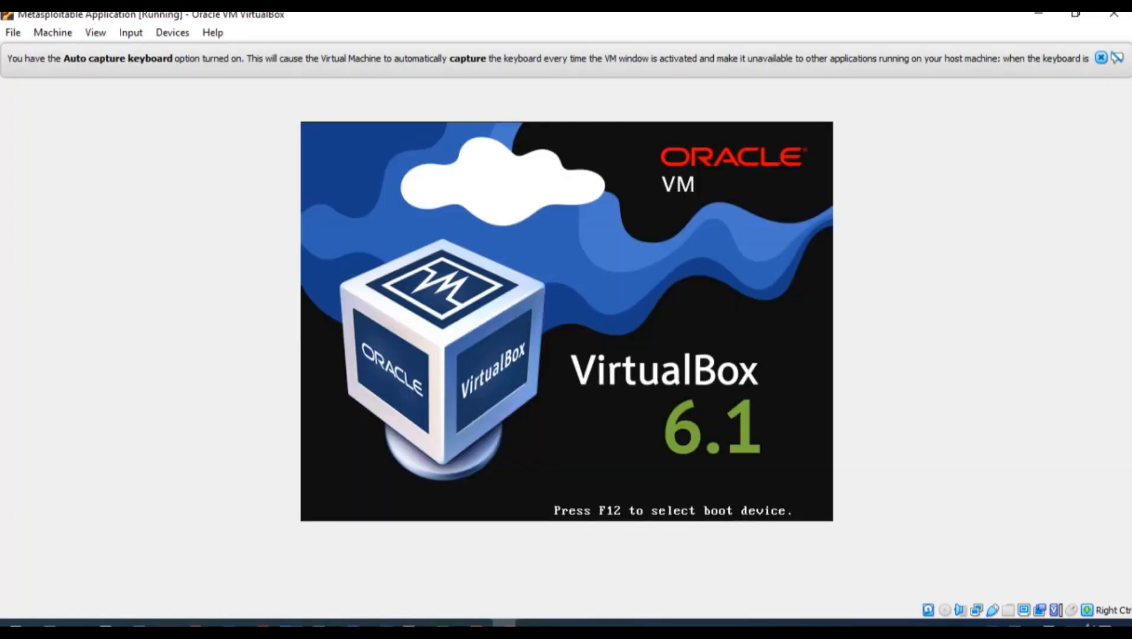
click(1101, 58)
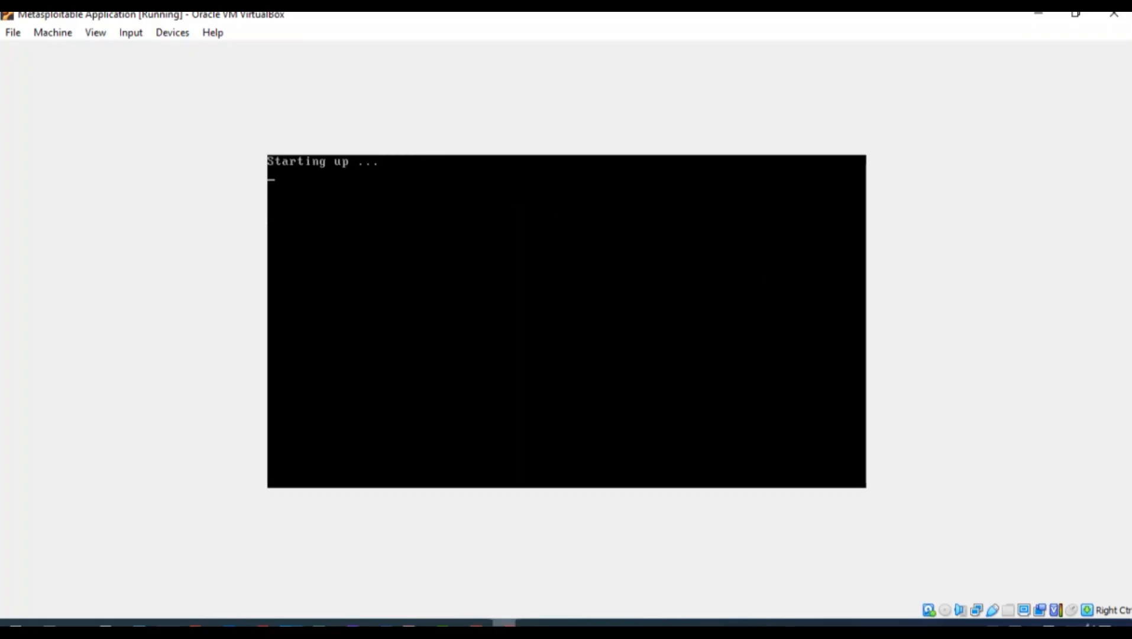
mouse_move(504, 623)
click(443, 558)
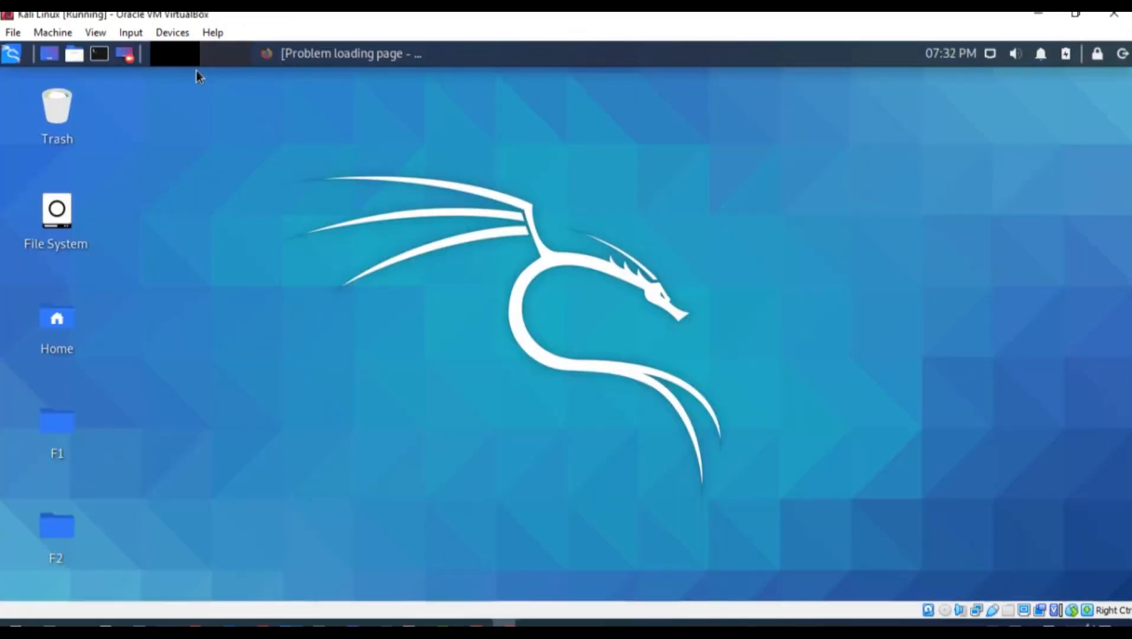
click(322, 59)
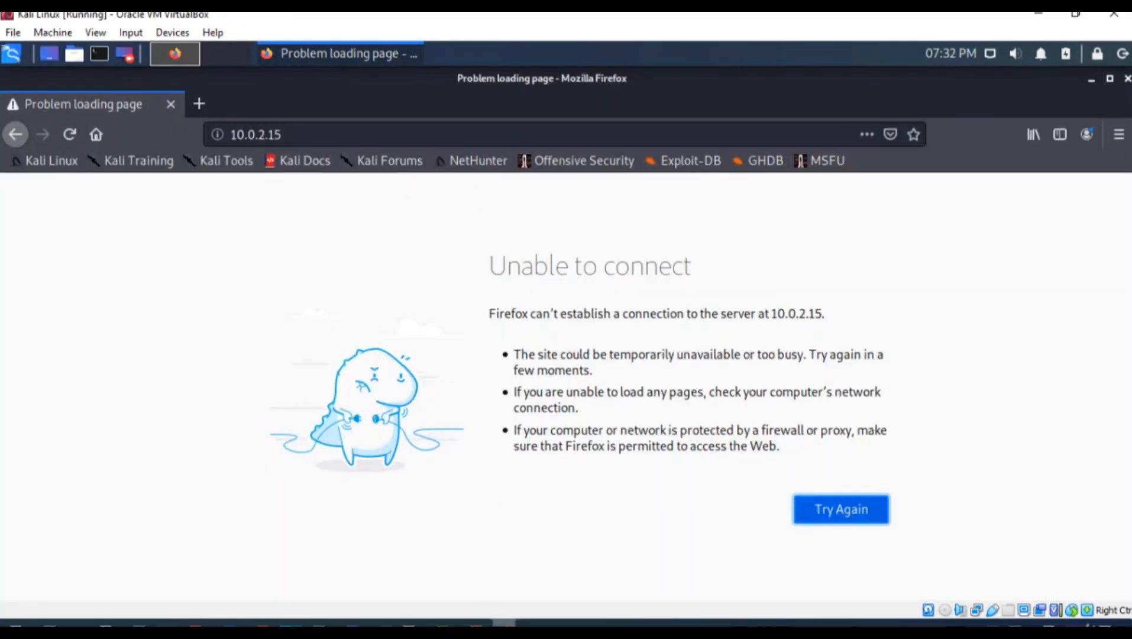
mouse_move(504, 623)
click(624, 509)
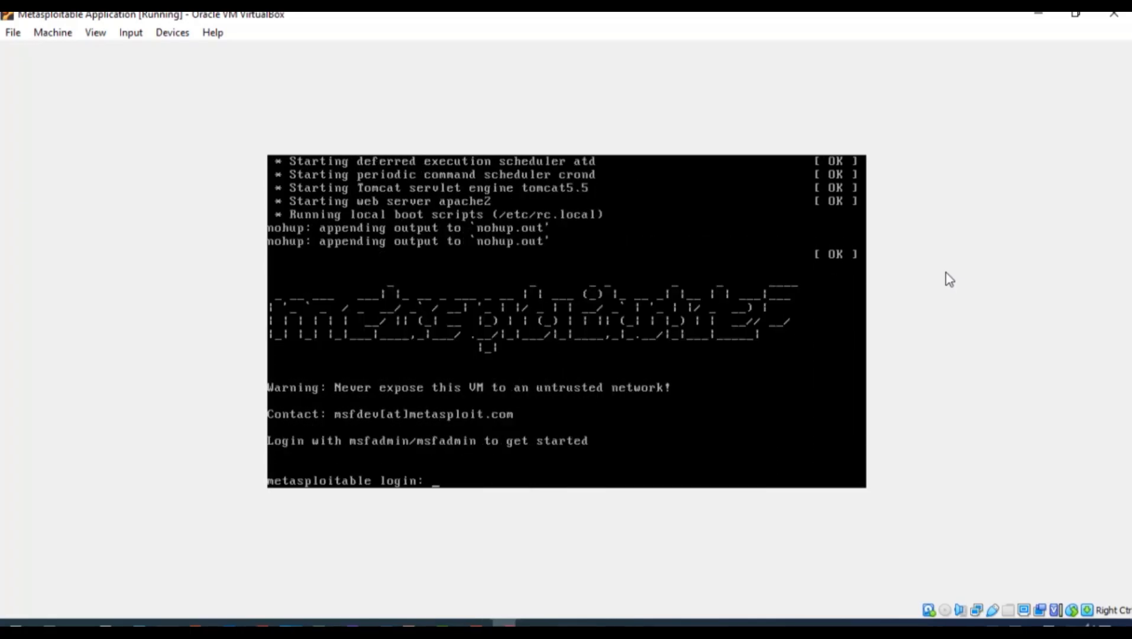
Log in to the Metasploitable console as msfadmin with its password
text(msfa)
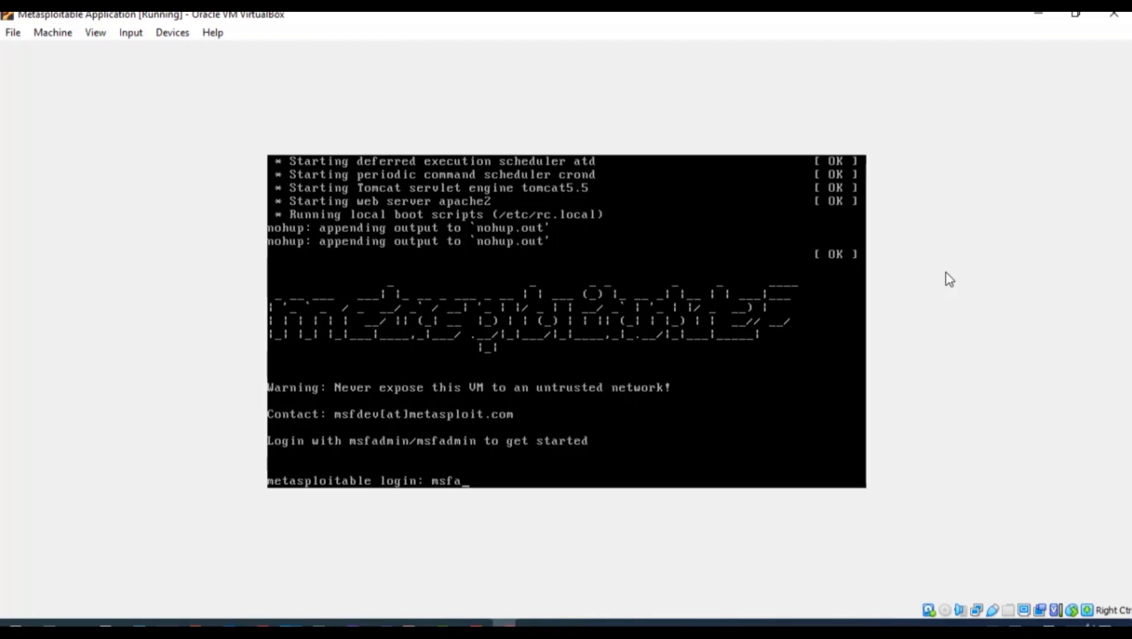
text(dmin)
key(Return)
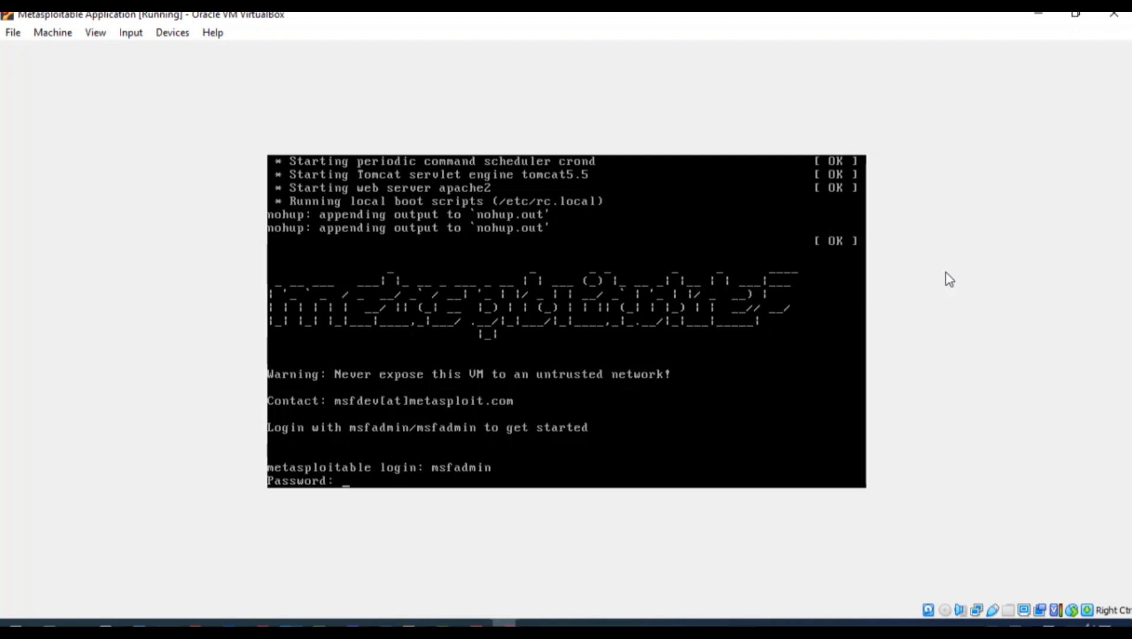
text(msfadmin)
key(Return)
Run ifconfig to see the new address 10.0.2.14, then bring the Kali VM forward
text(i)
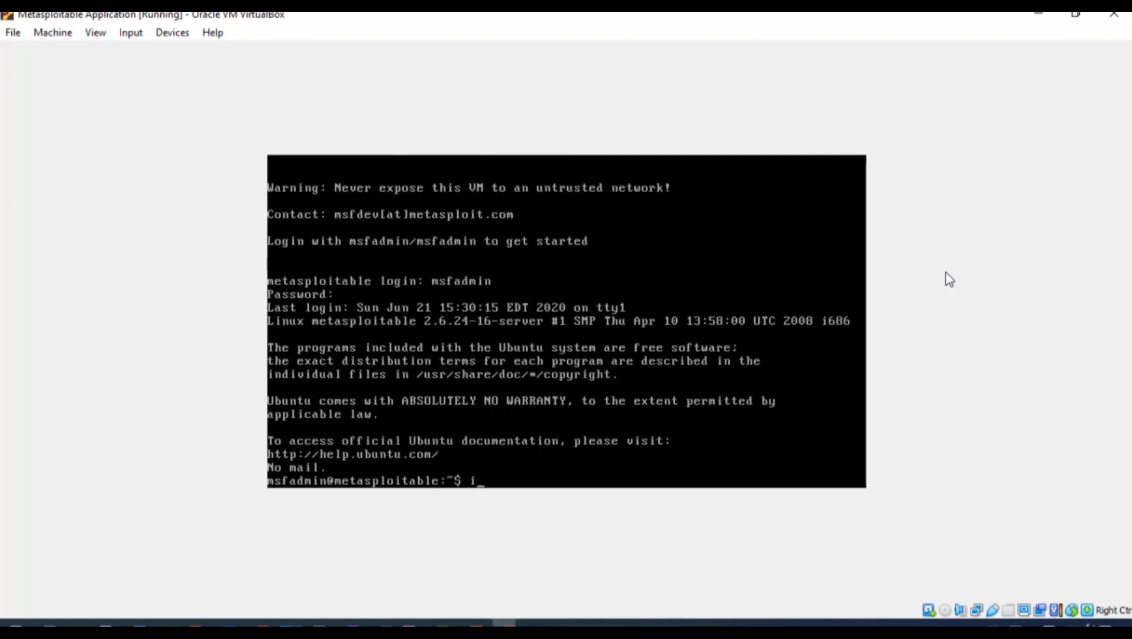
text(fconfig)
key(Return)
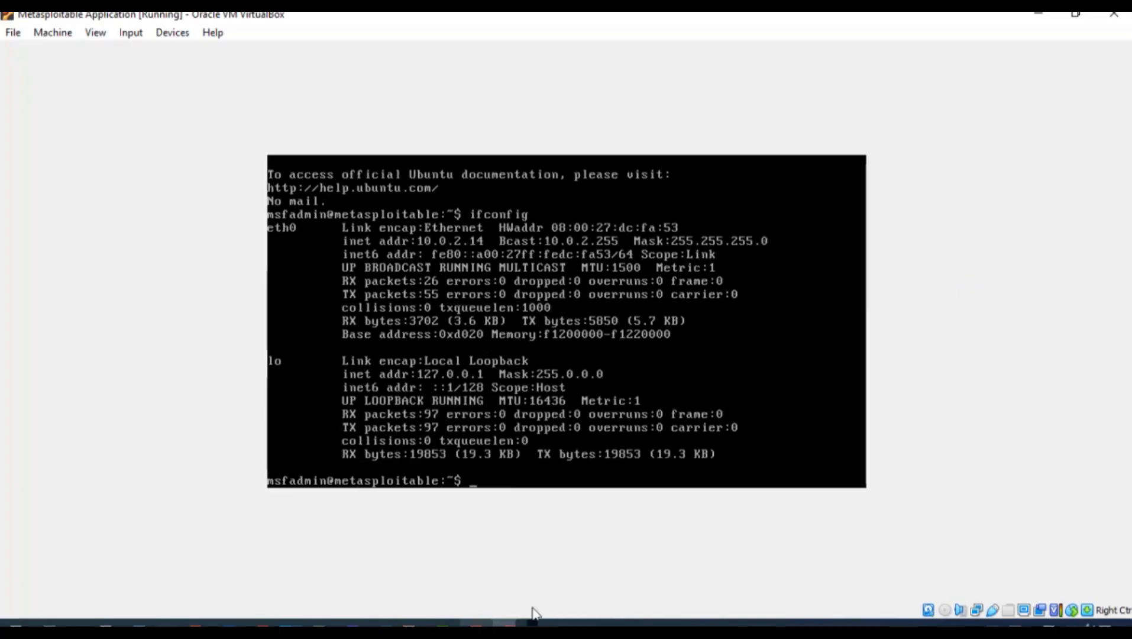
mouse_move(512, 603)
click(462, 564)
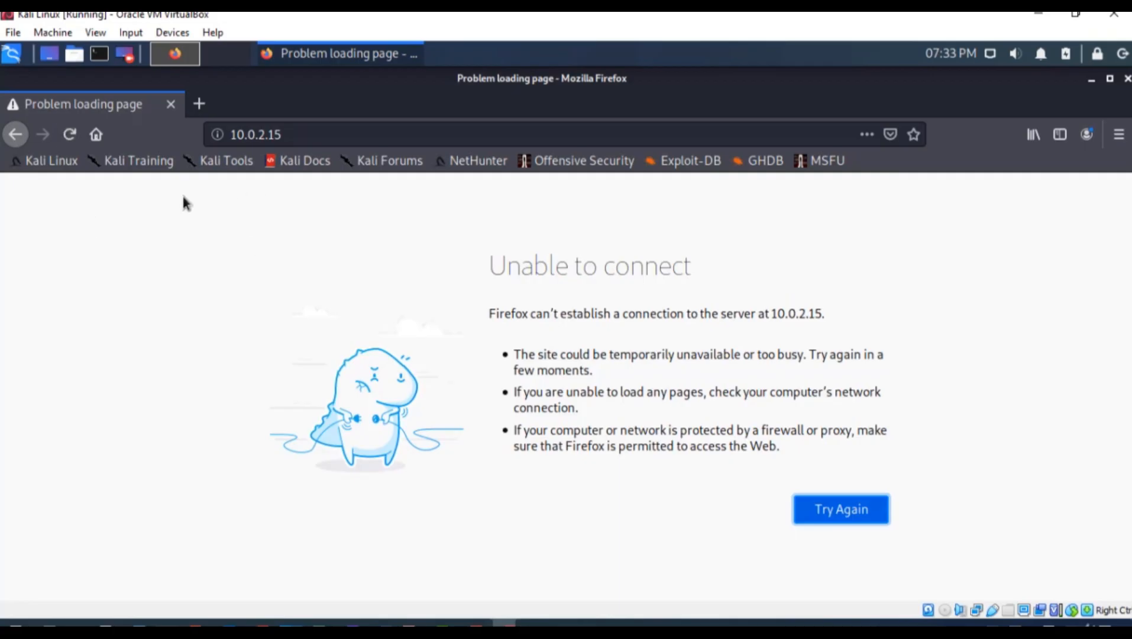
click(305, 134)
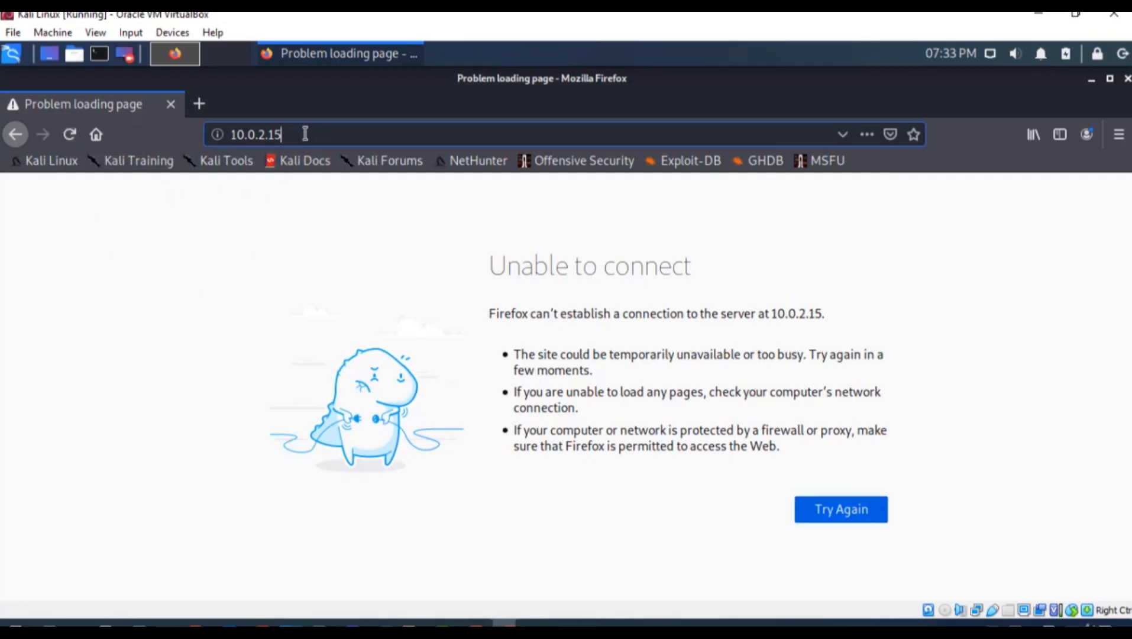
key(Tab)
click(306, 134)
drag(283, 134, 224, 140)
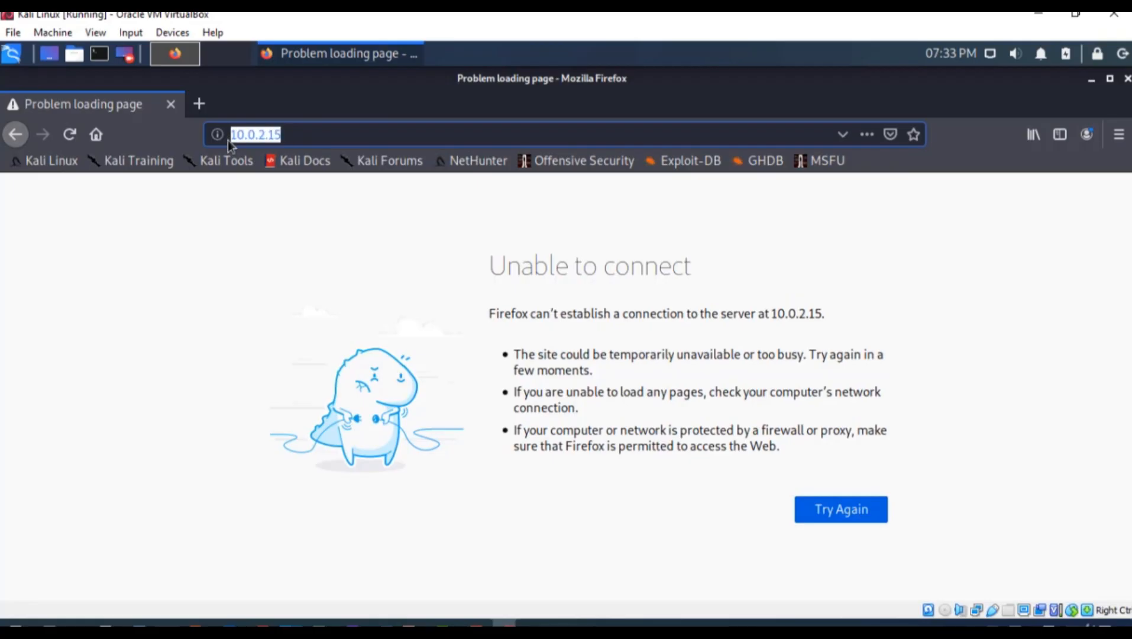
click(227, 139)
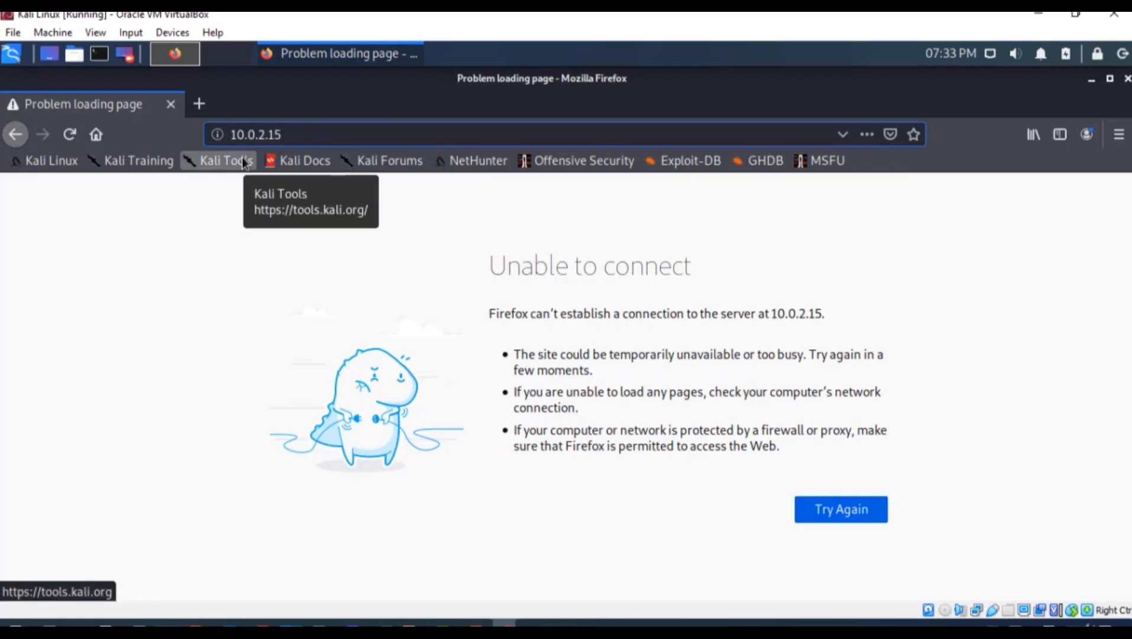
text(http)
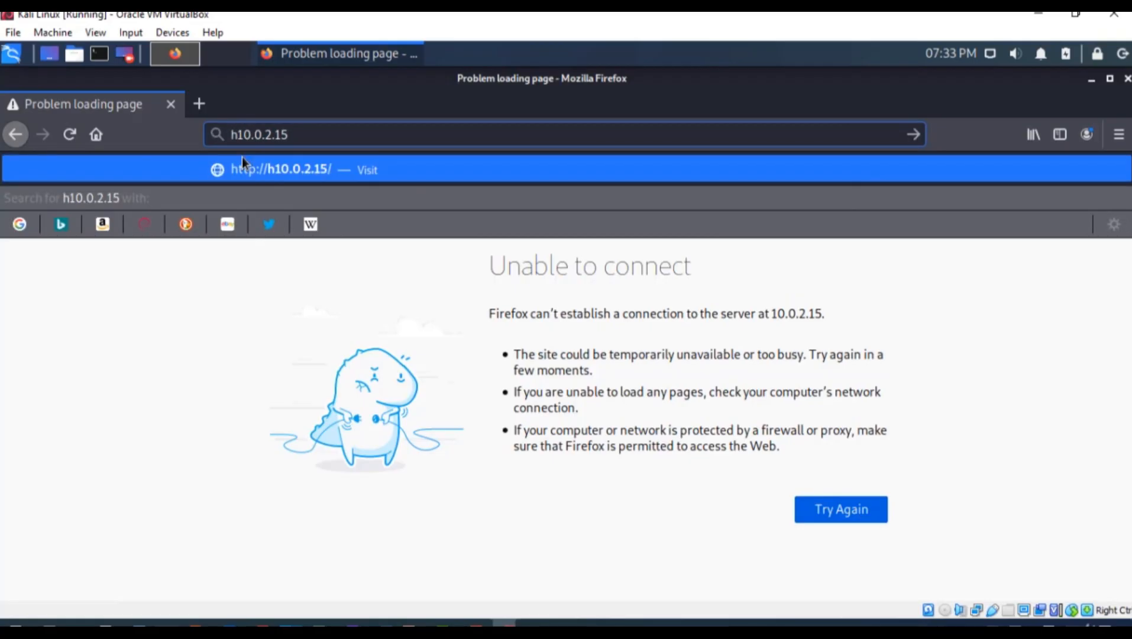
text(://)
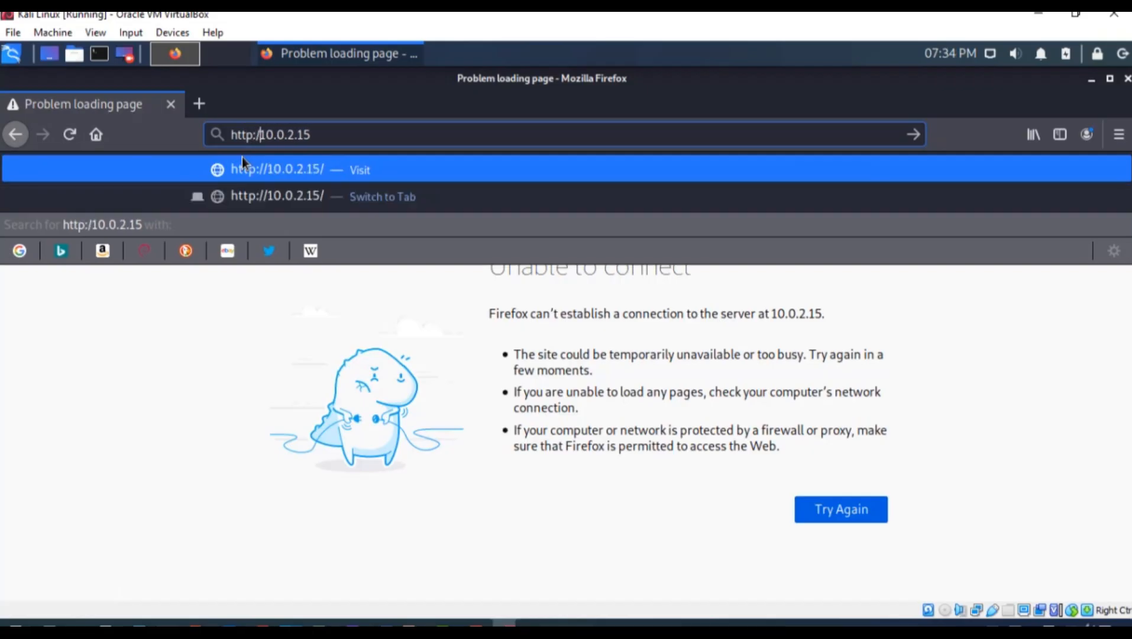
key(Return)
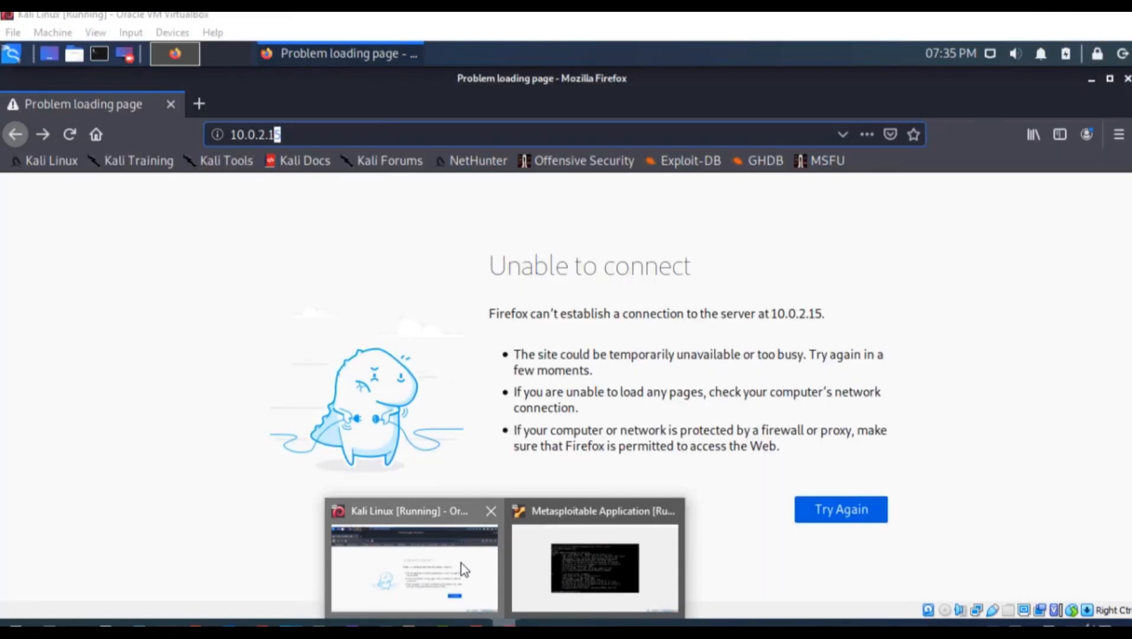
Change the address to 10.0.2.14 to load the Metasploitable2 home page
click(461, 565)
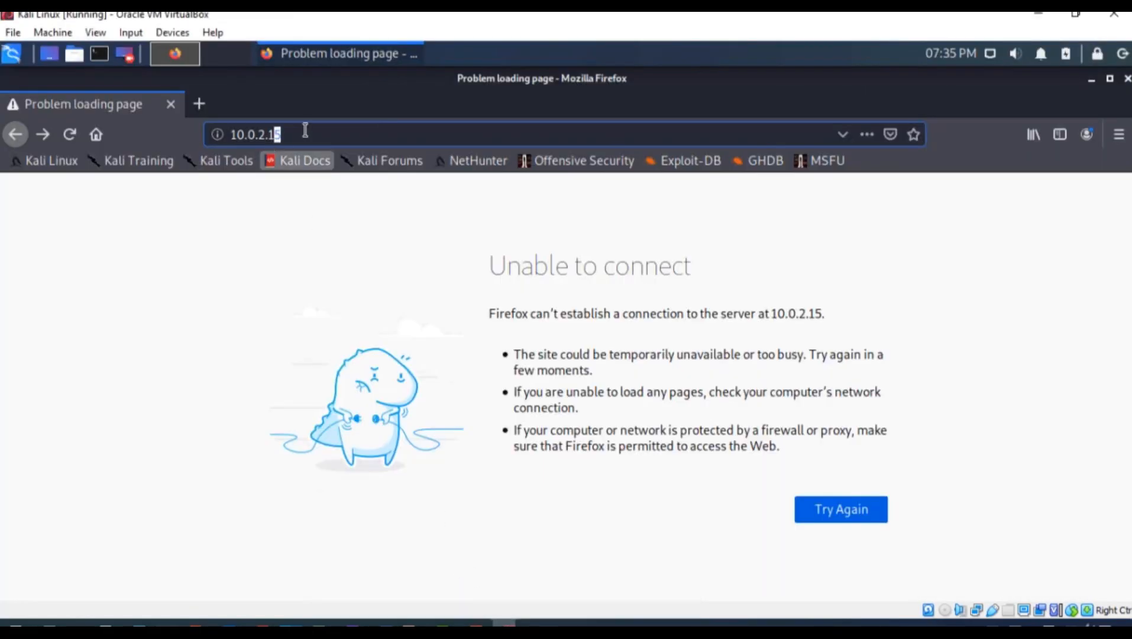
click(313, 128)
text(4)
key(Return)
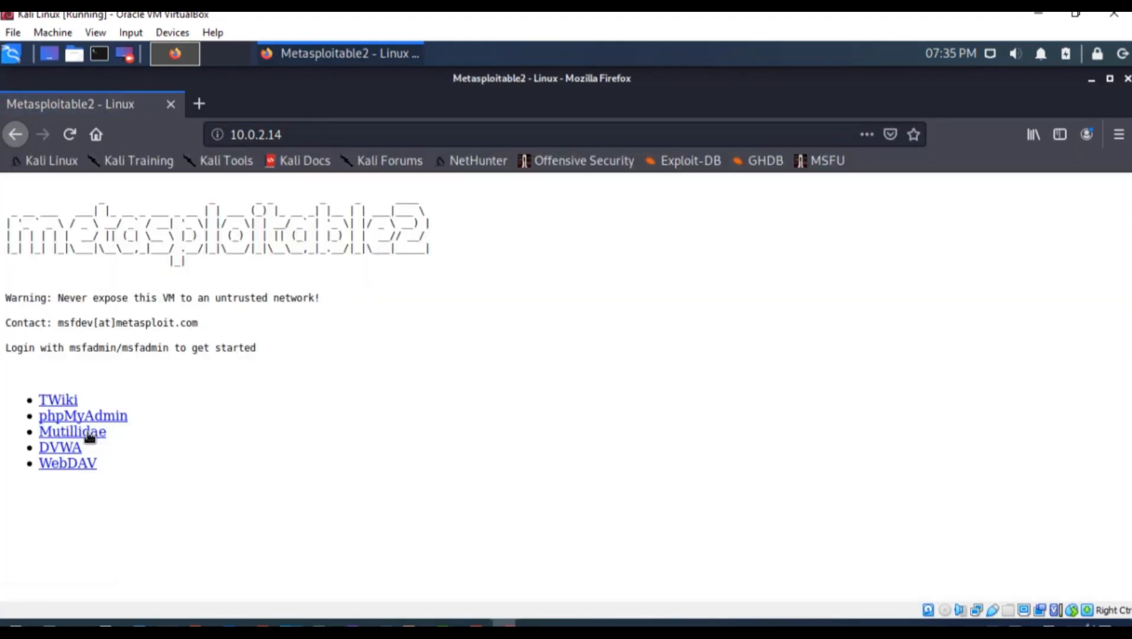
Glance at the phpMyAdmin login, go back, and open the DVWA login page
click(77, 416)
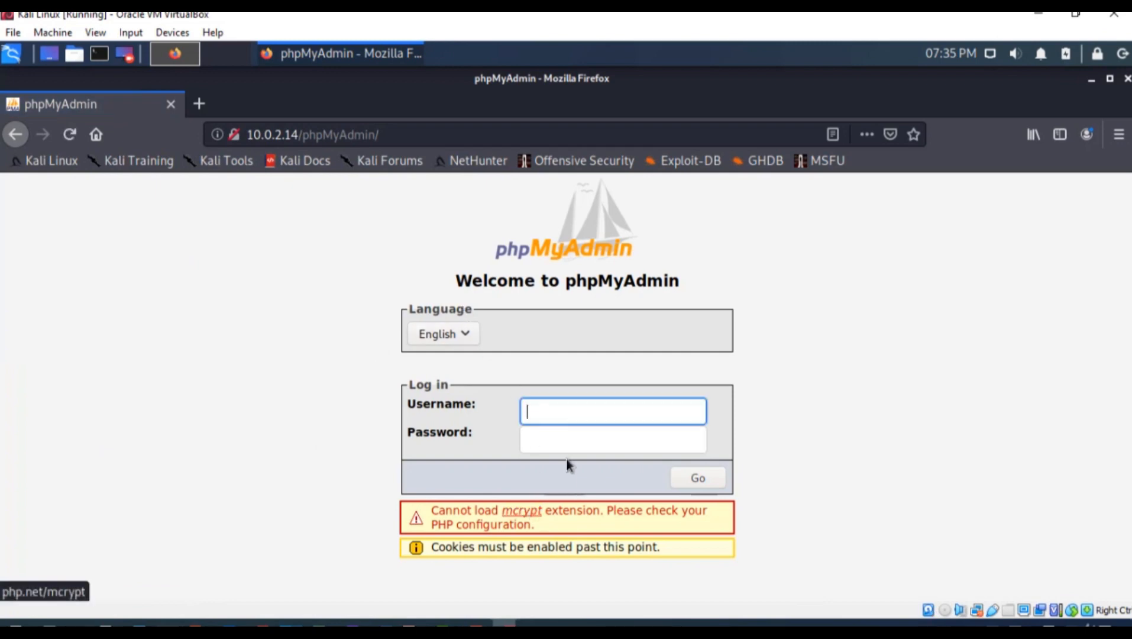
click(15, 134)
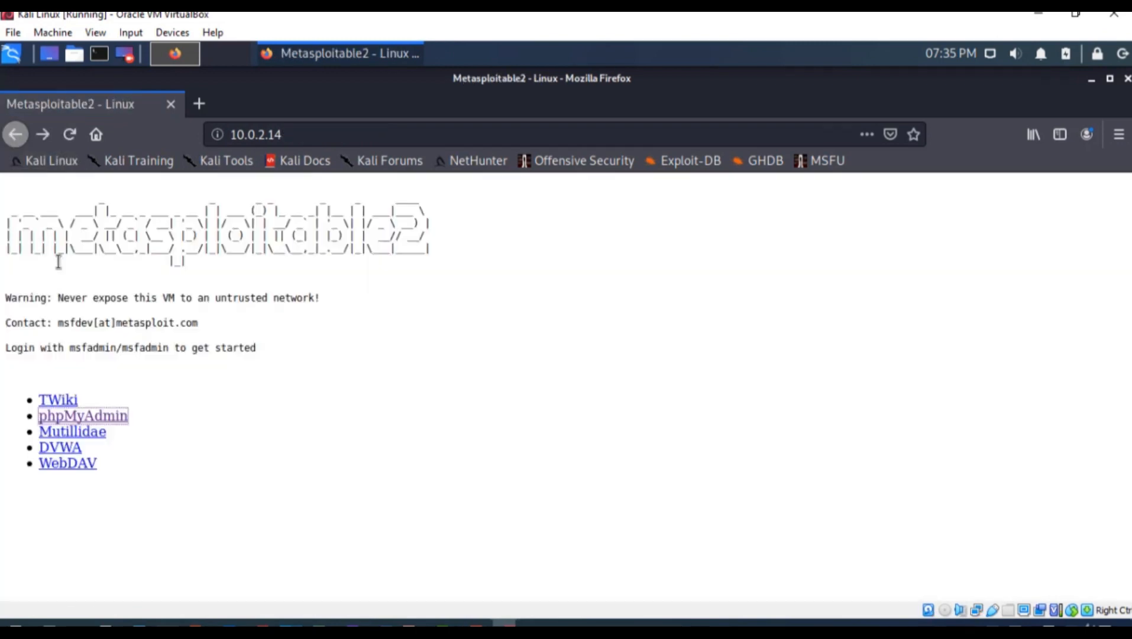
click(76, 448)
Log in to DVWA as admin with its password, declining to save the login
text(a)
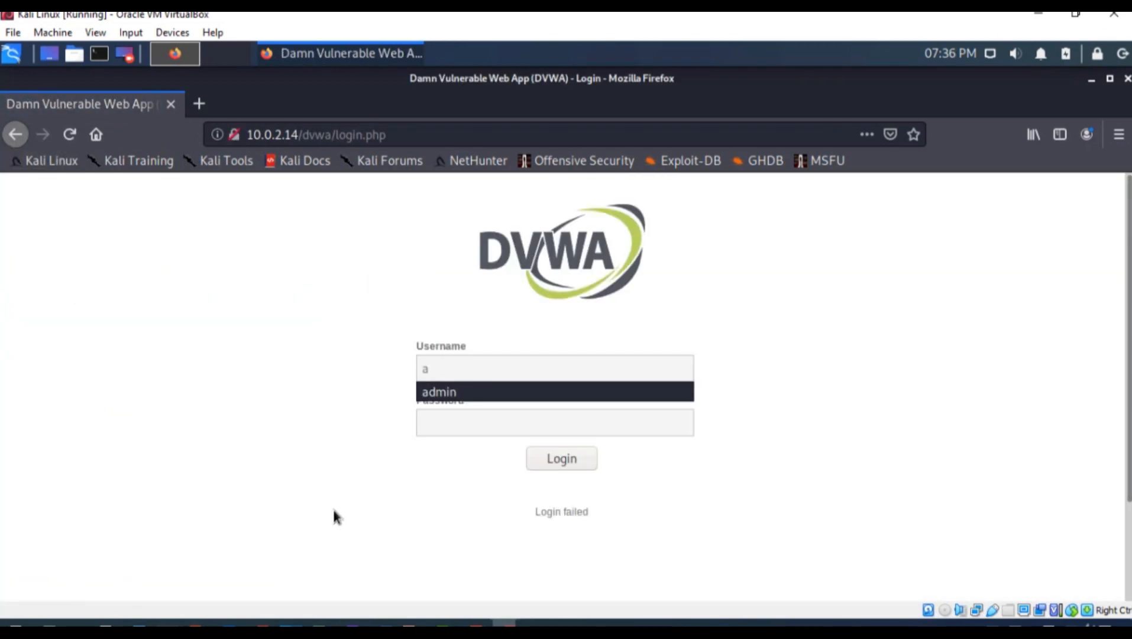
text(dmin)
key(Tab)
text(password)
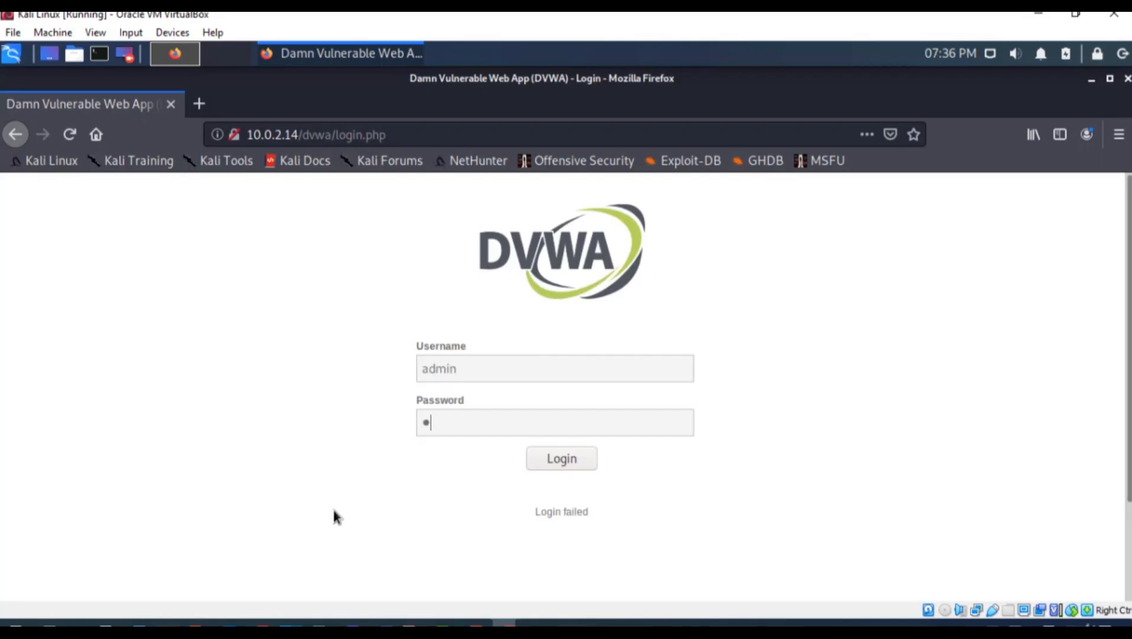
key(Return)
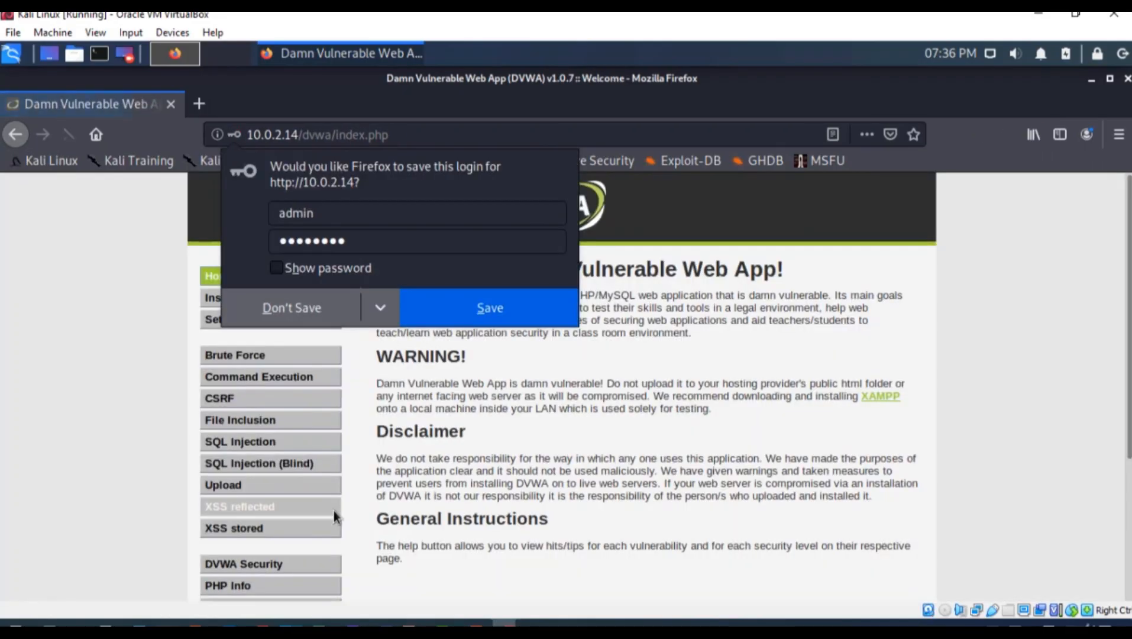
click(340, 311)
Browse DVWA's PHP Info, Setup and Instructions pages
scroll(509, 243, down, 5)
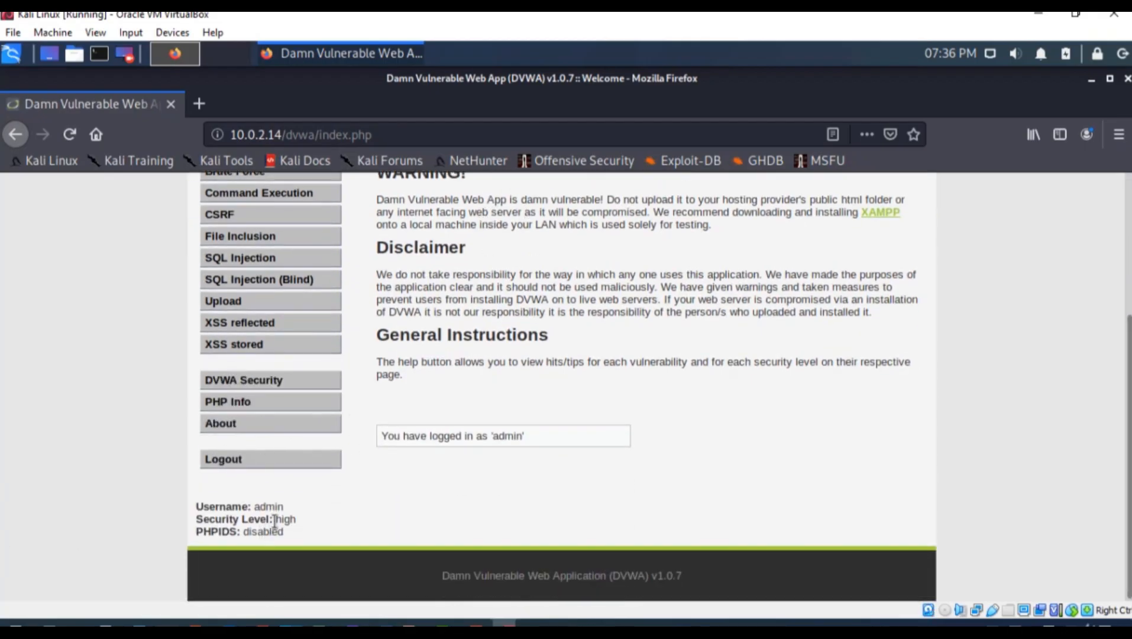
click(259, 404)
click(15, 134)
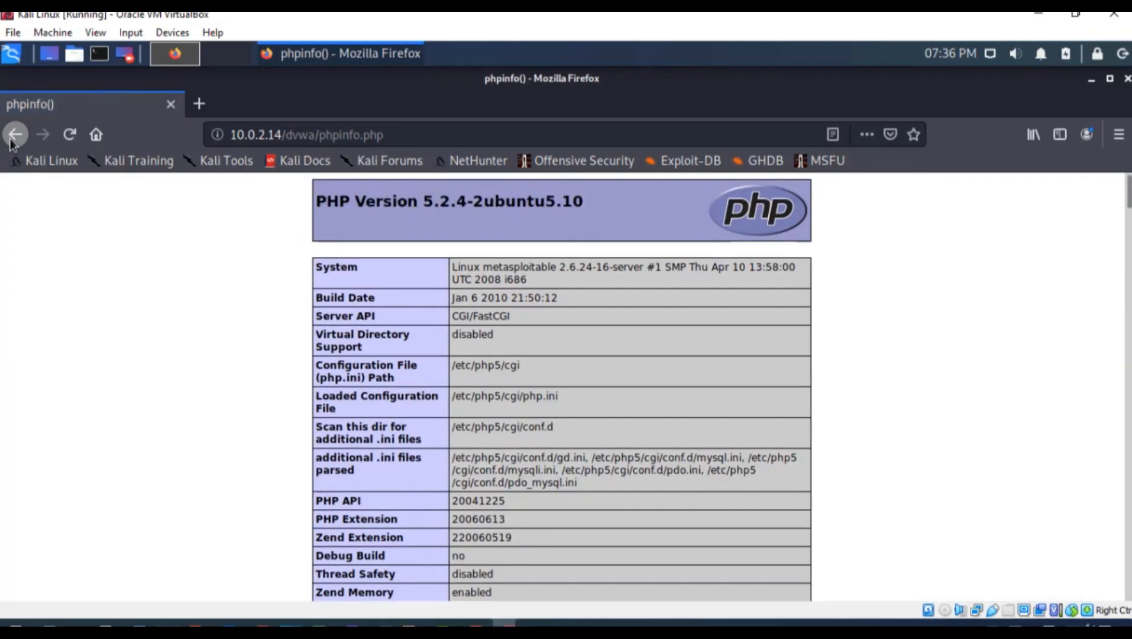
scroll(333, 289, up, 3)
scroll(277, 235, up, 3)
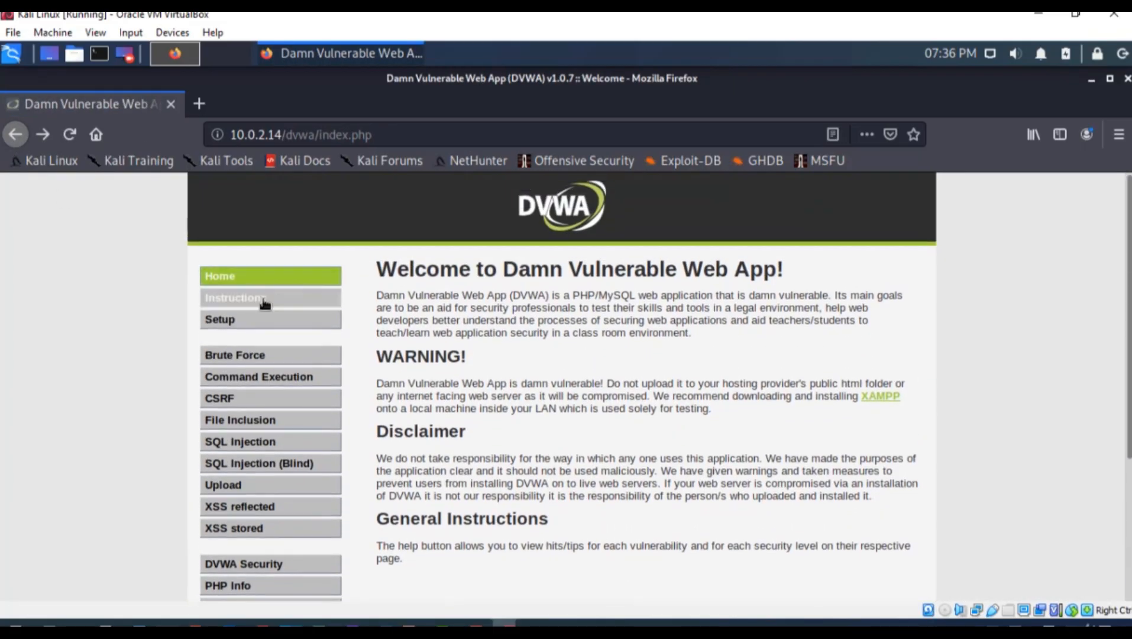
click(259, 315)
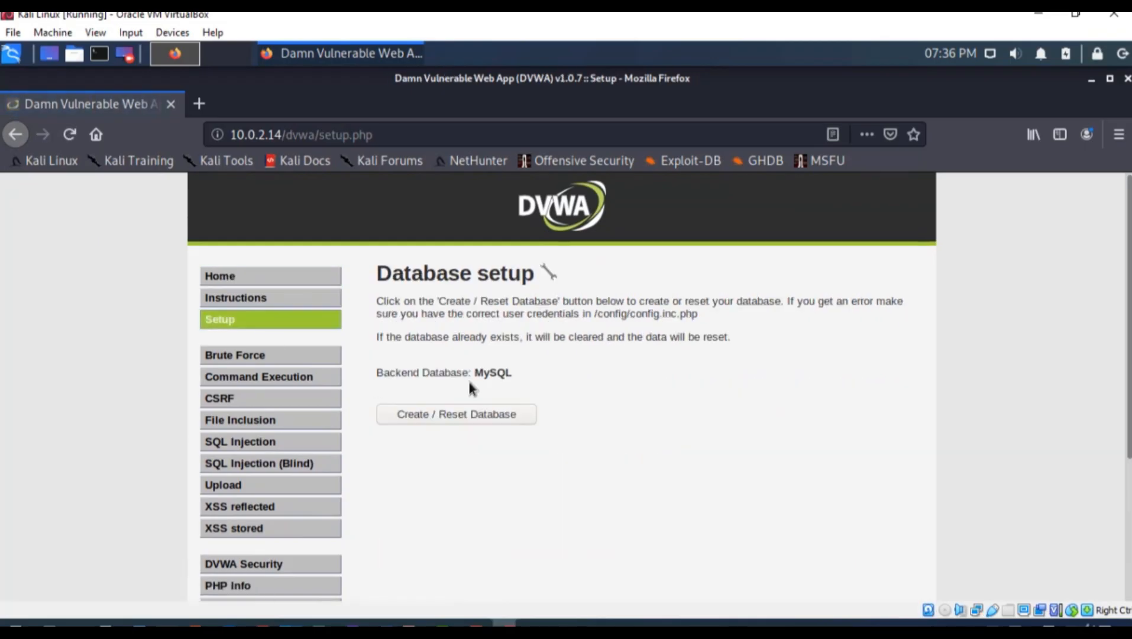
click(284, 297)
scroll(320, 372, down, 3)
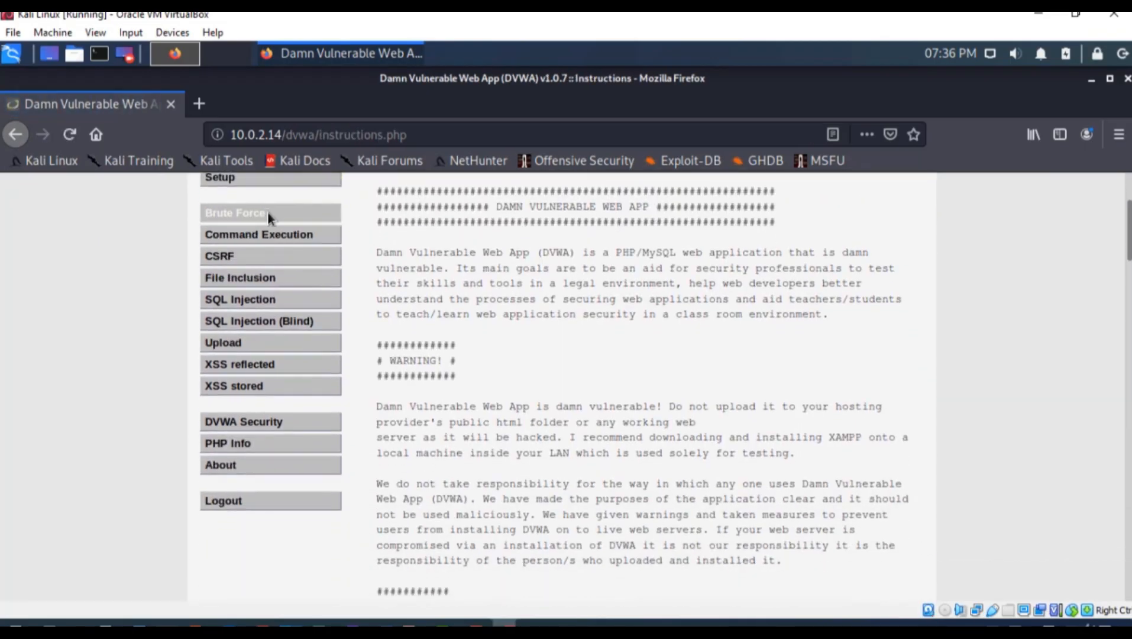
Set DVWA script security to low and open the Brute Force page
click(263, 427)
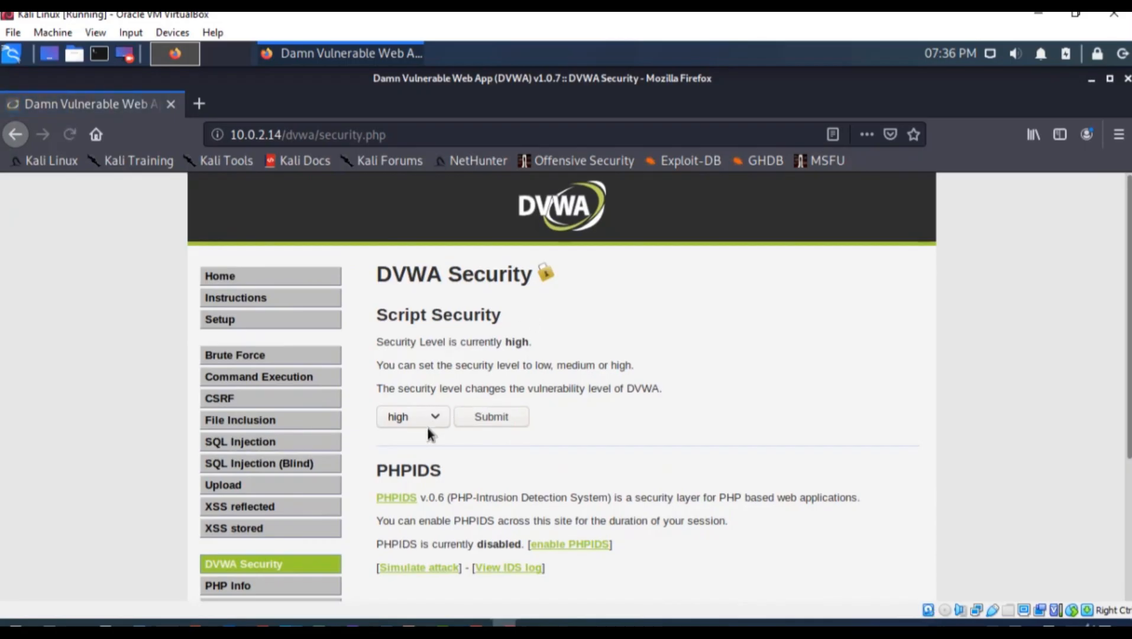
click(428, 423)
click(413, 441)
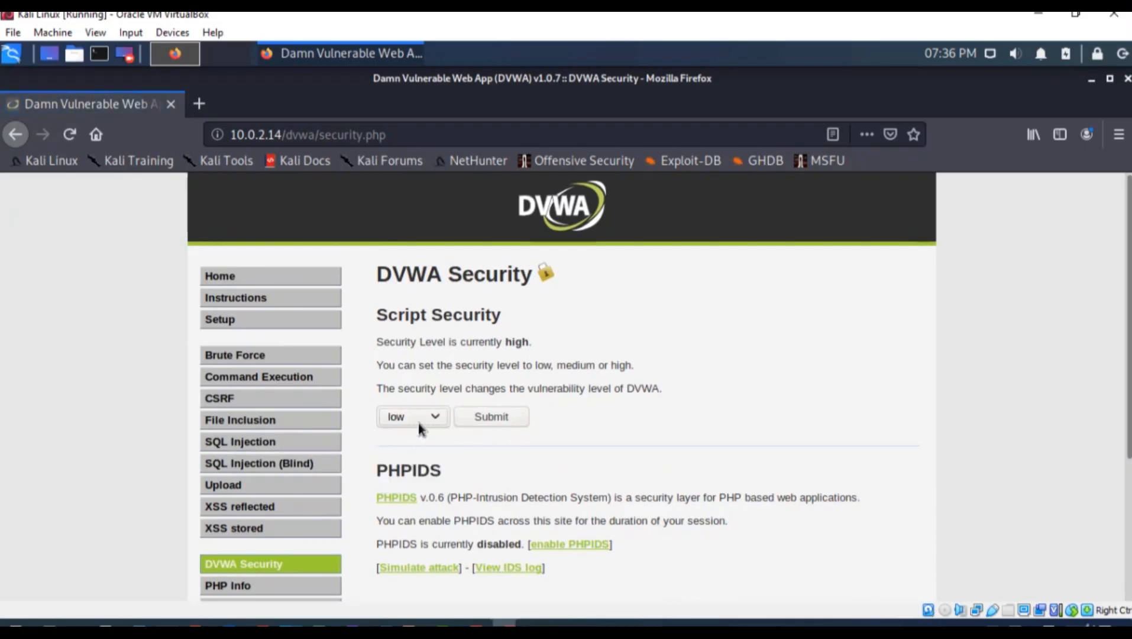
click(497, 417)
click(255, 357)
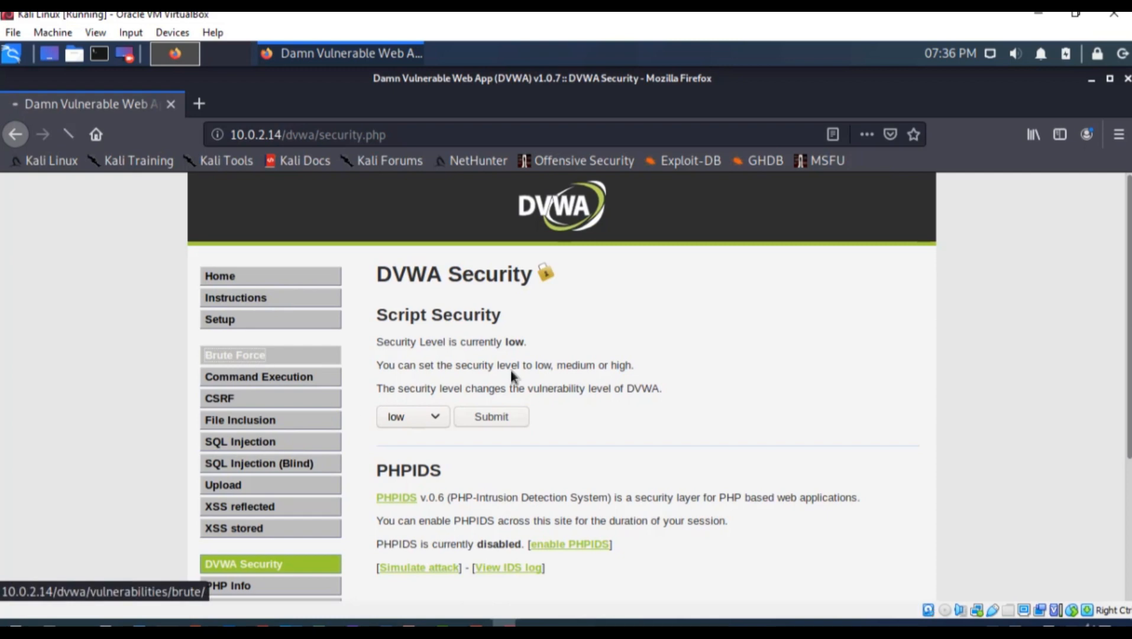
Visit Command Execution, CSRF, File Inclusion, SQL Injection, Blind and Upload pages, returning to SQL Injection
click(305, 382)
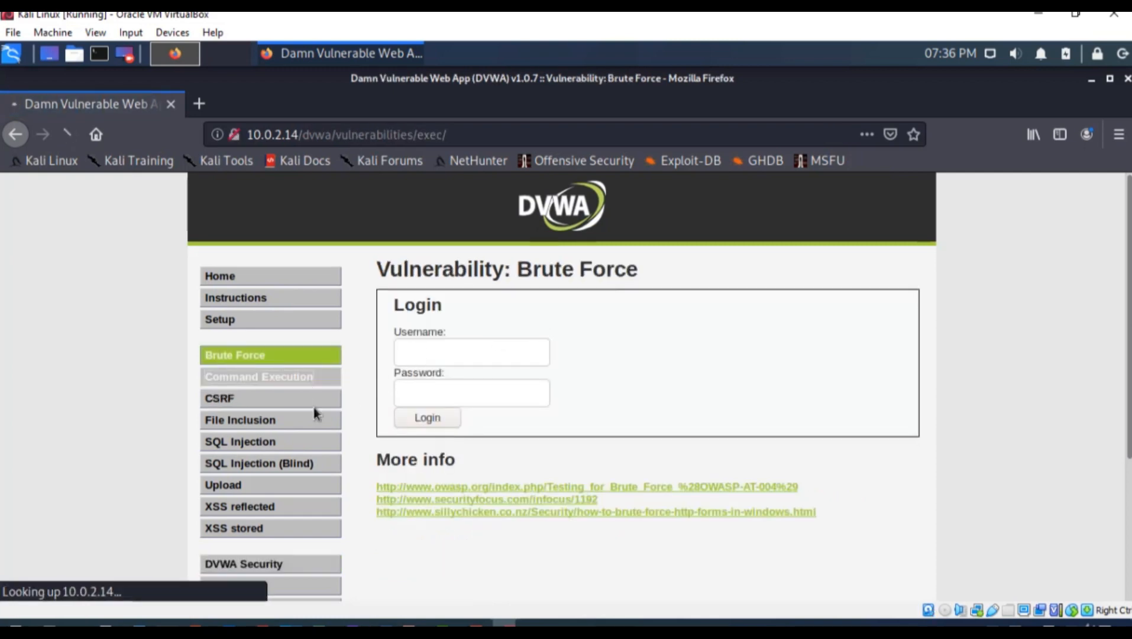
click(272, 405)
click(271, 421)
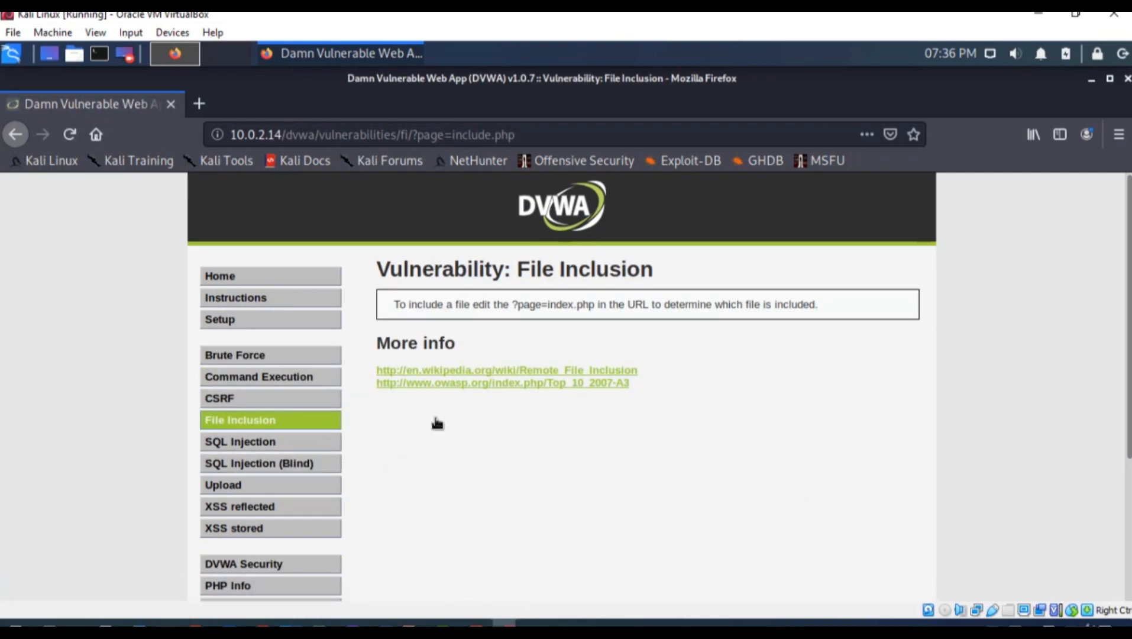
click(278, 445)
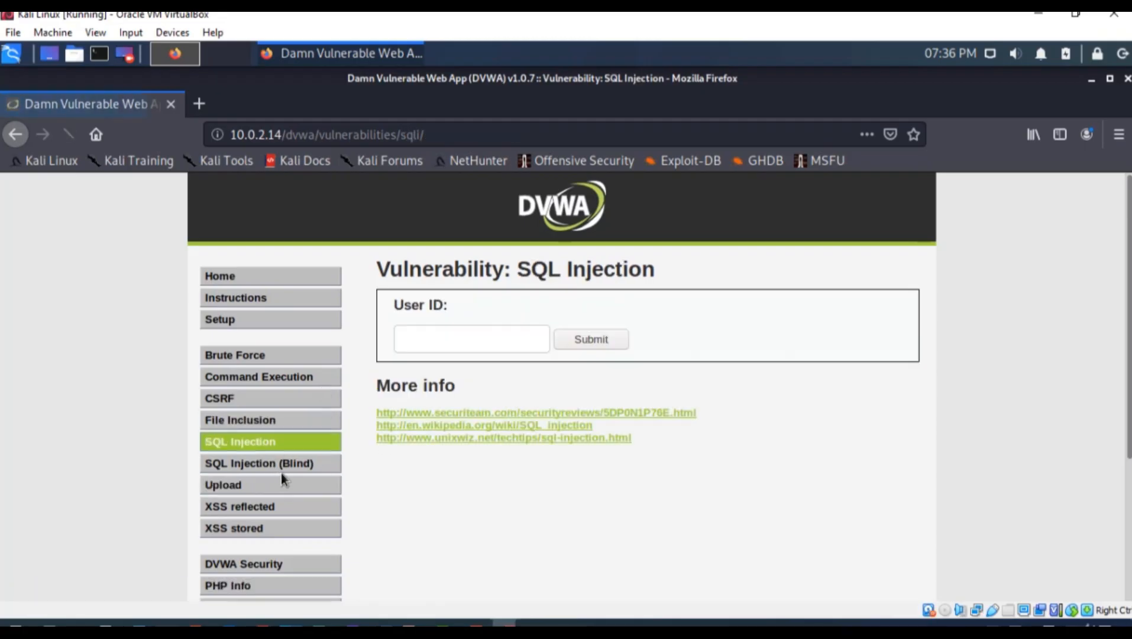
click(315, 463)
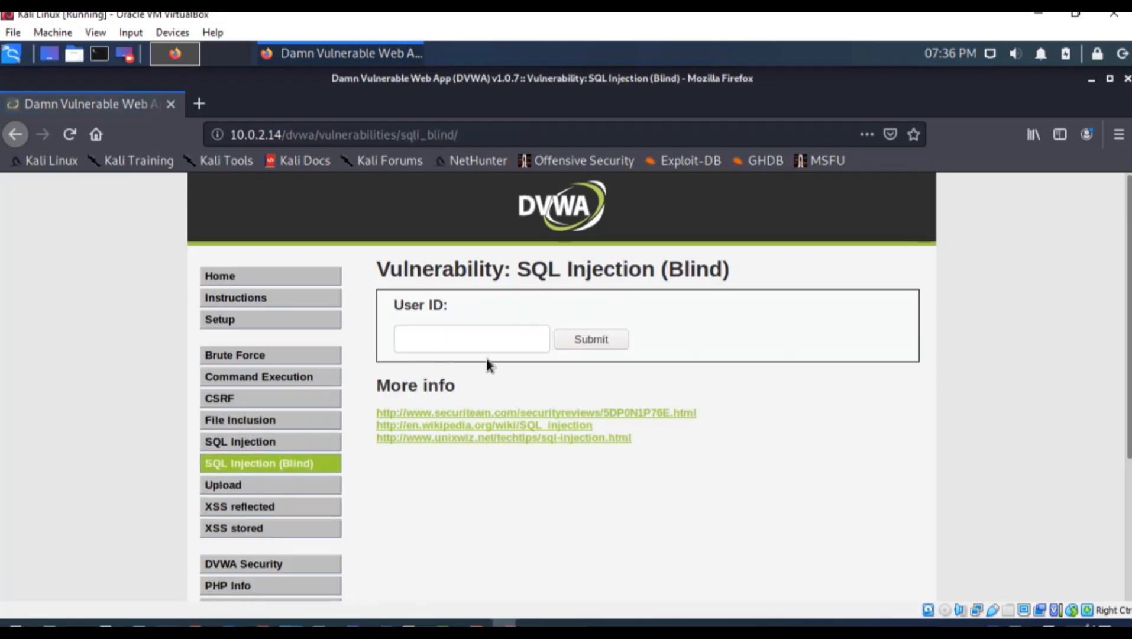
click(279, 489)
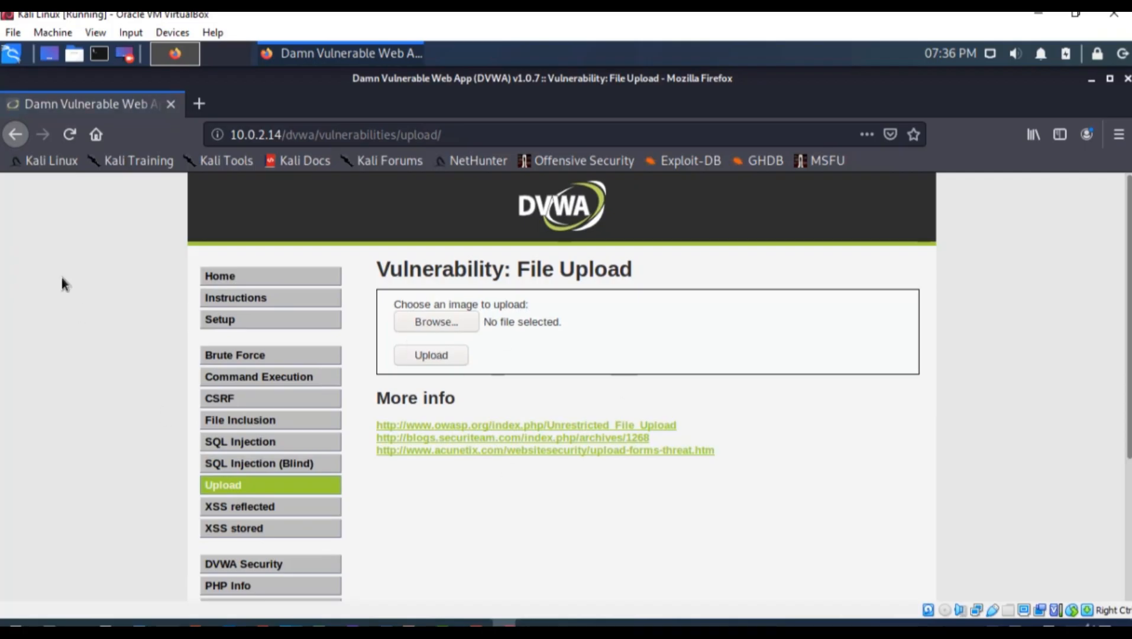
click(14, 136)
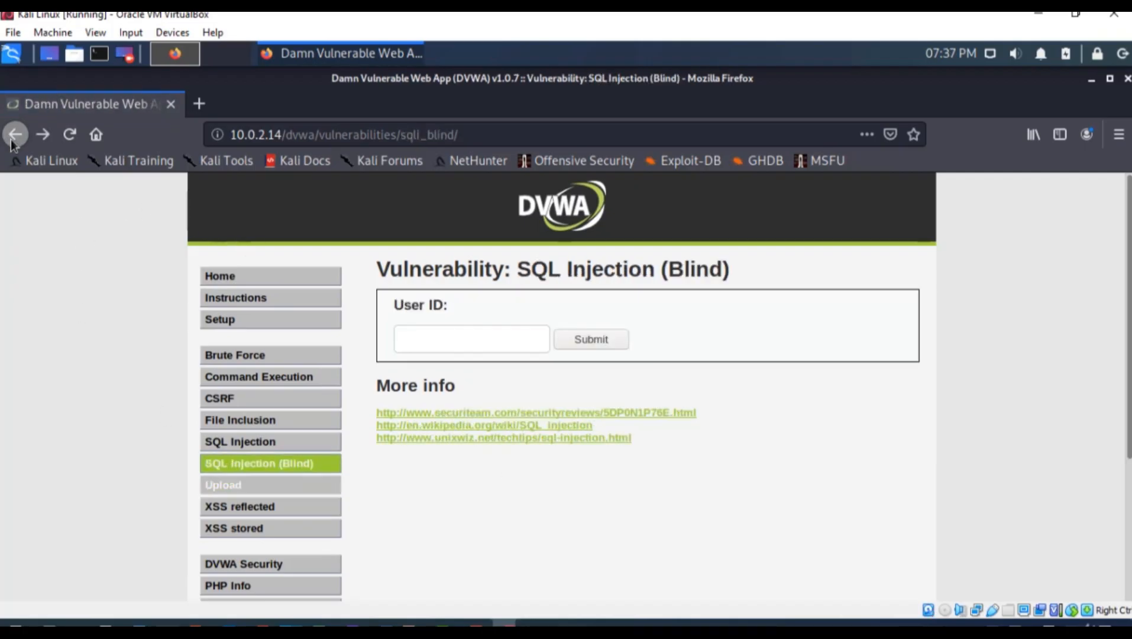
click(14, 135)
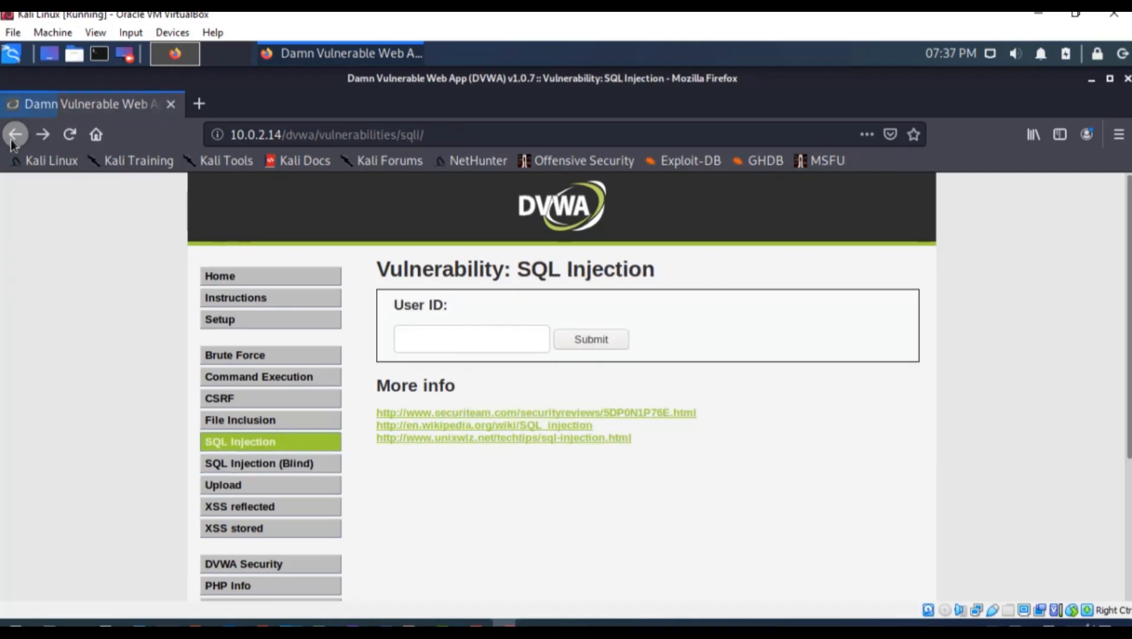
click(463, 134)
Trim the address to 10.0.2.14 and open the Mutillidae application
key(BackSpace)
key(BackSpace)
key(BackSpace)
key(BackSpace)
key(BackSpace)
key(BackSpace)
key(BackSpace)
key(BackSpace)
key(BackSpace)
key(BackSpace)
key(BackSpace)
key(BackSpace)
key(BackSpace)
key(BackSpace)
key(BackSpace)
key(BackSpace)
key(BackSpace)
key(BackSpace)
key(BackSpace)
key(BackSpace)
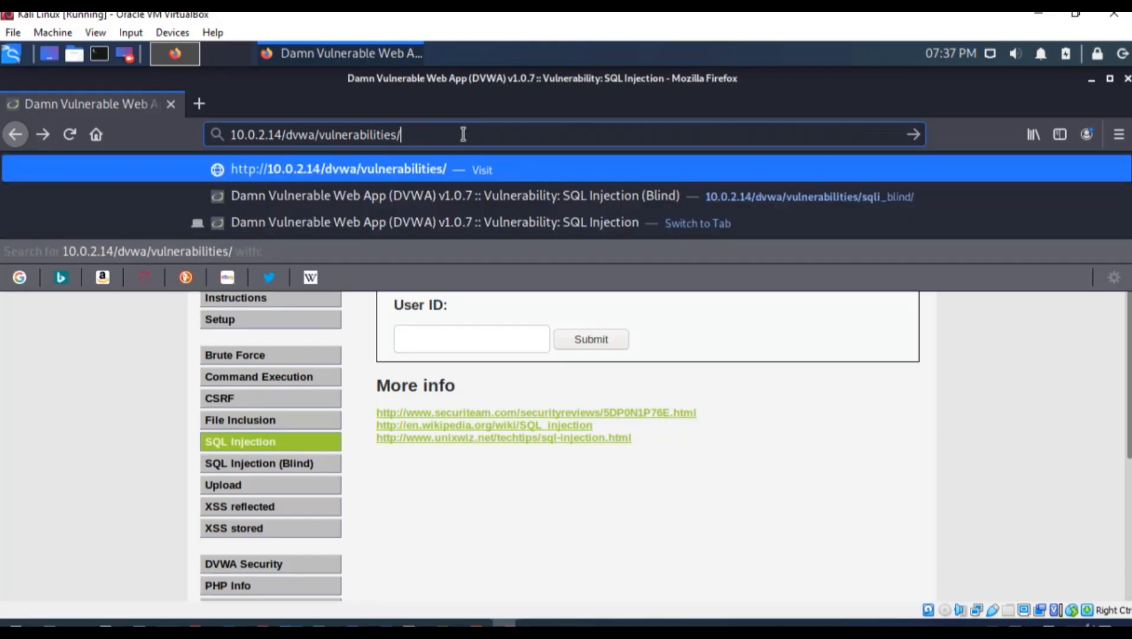
key(BackSpace)
key(BackSpace)
key(BackSpace)
key(BackSpace)
key(BackSpace)
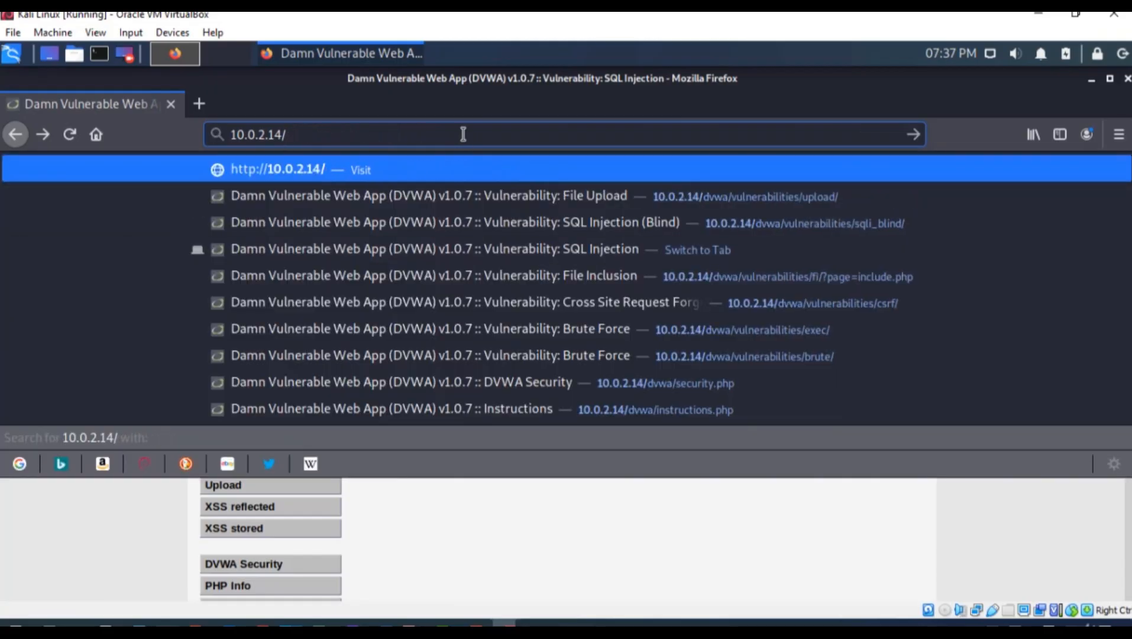
key(Return)
click(68, 434)
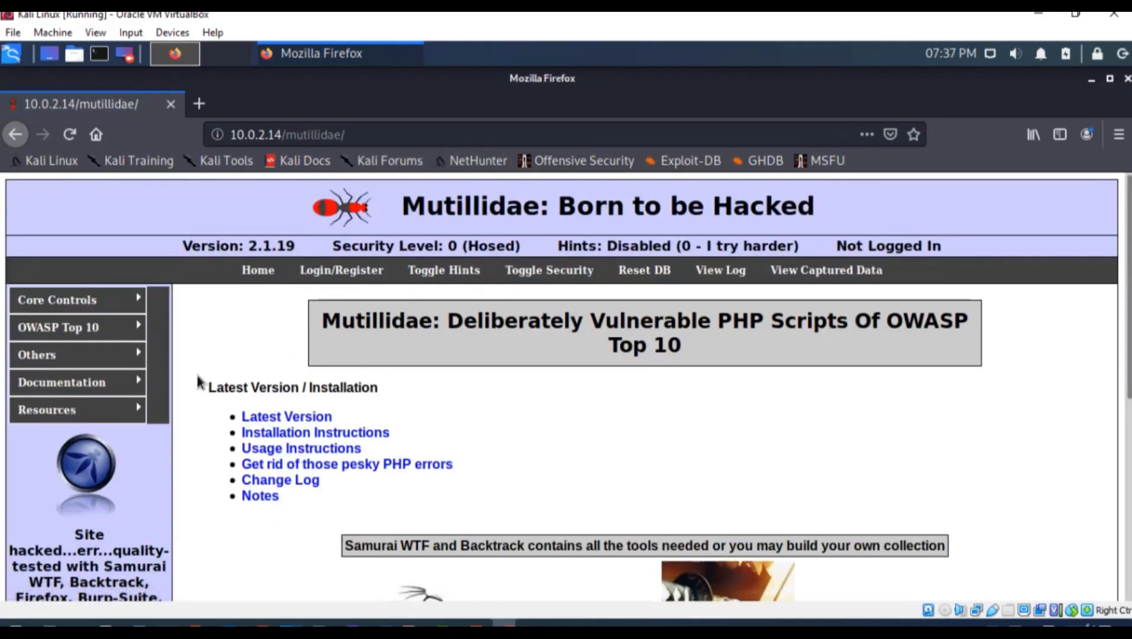
View the OWASP Top Ten risks page in a new tab, then close it
mouse_move(137, 327)
click(171, 331)
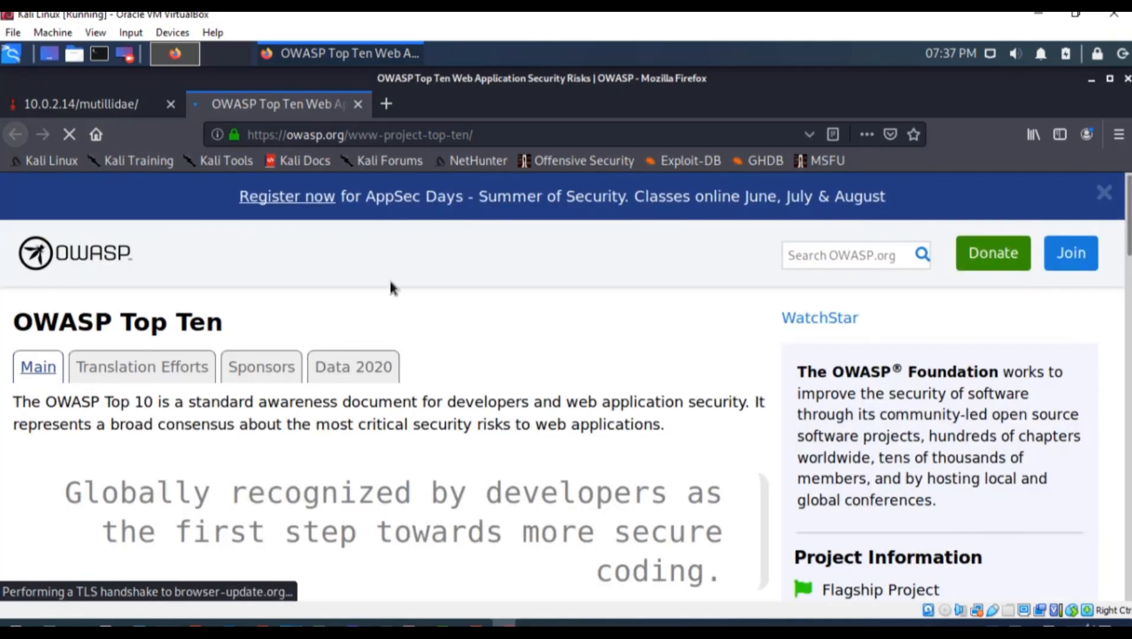
scroll(409, 355, down, 10)
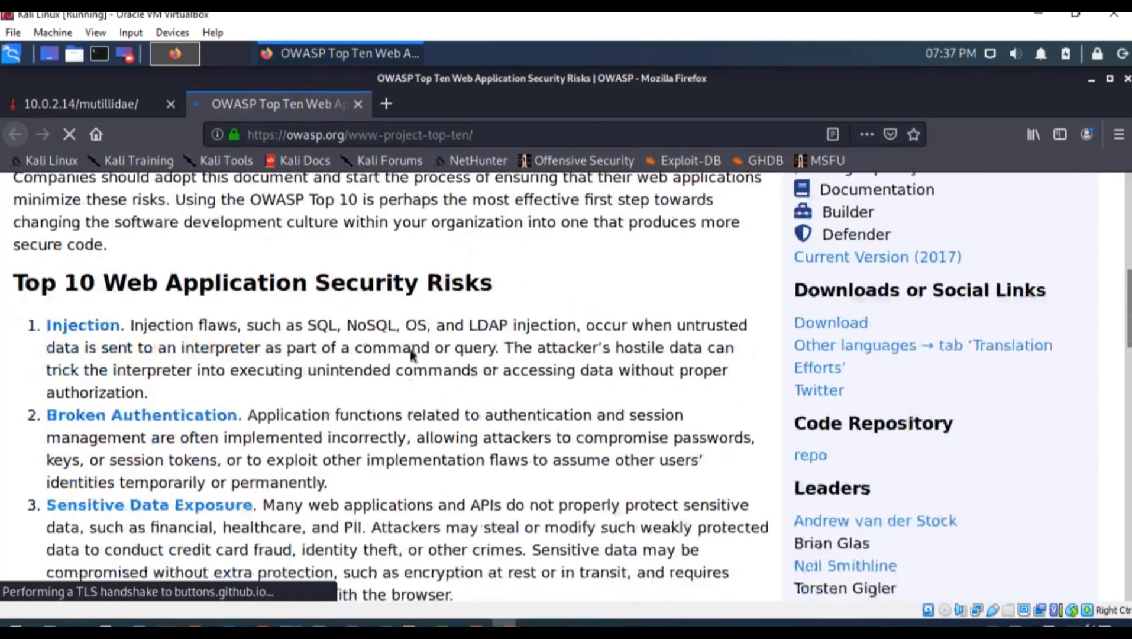
scroll(410, 355, down, 6)
scroll(410, 354, up, 4)
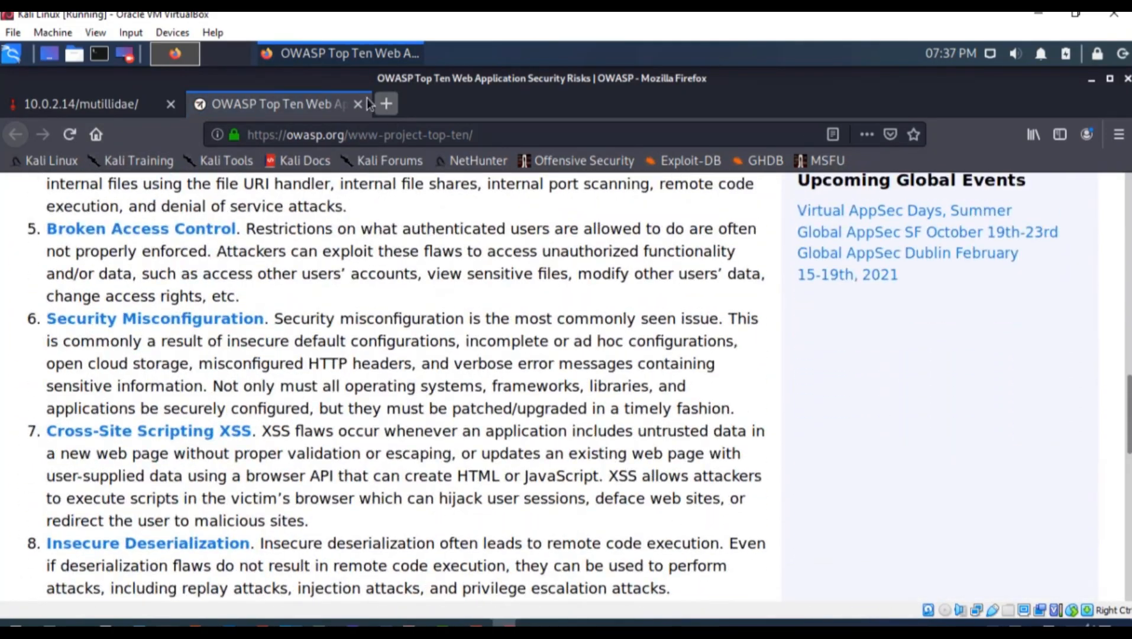
click(359, 104)
Browse Mutillidae's OWASP Top 10 menus and open the account Register page
mouse_move(127, 299)
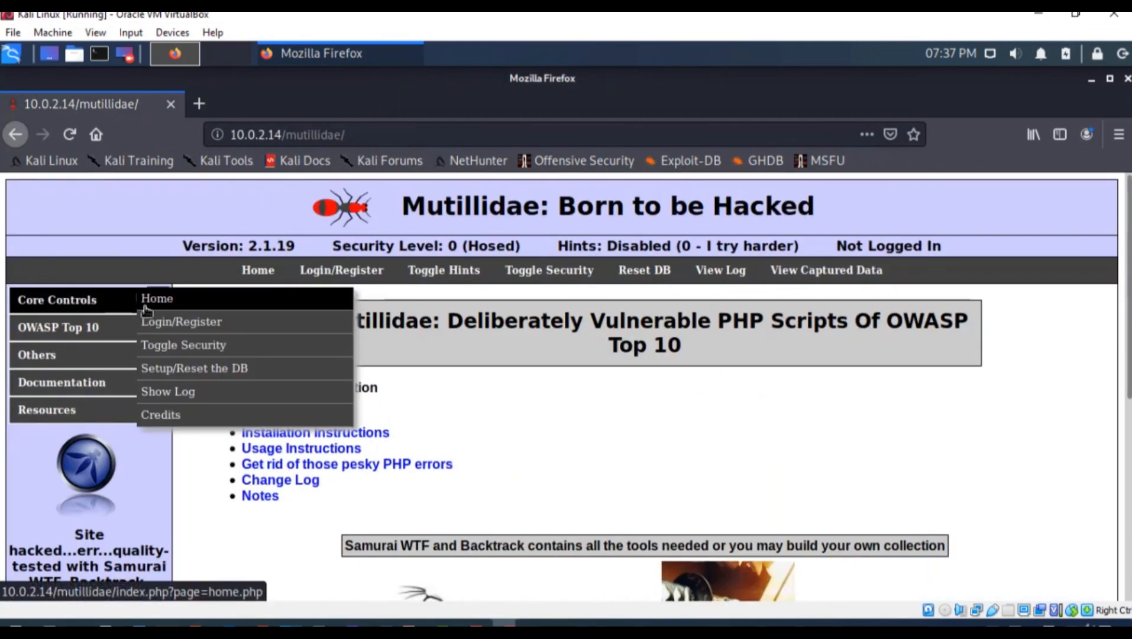
mouse_move(106, 328)
mouse_move(183, 349)
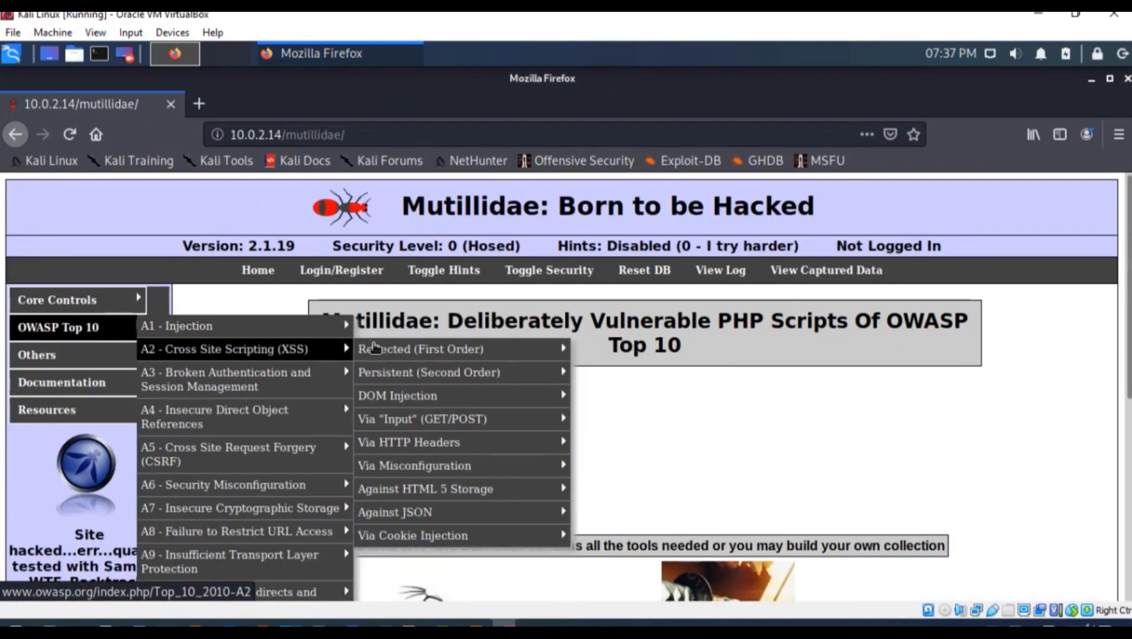
mouse_move(334, 327)
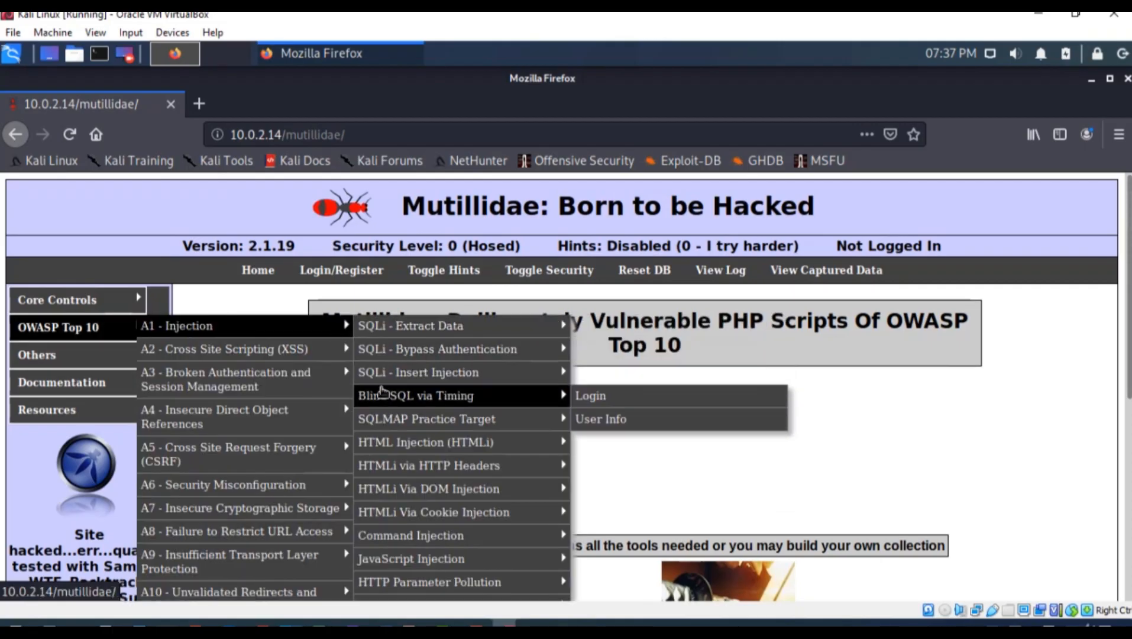
mouse_move(430, 373)
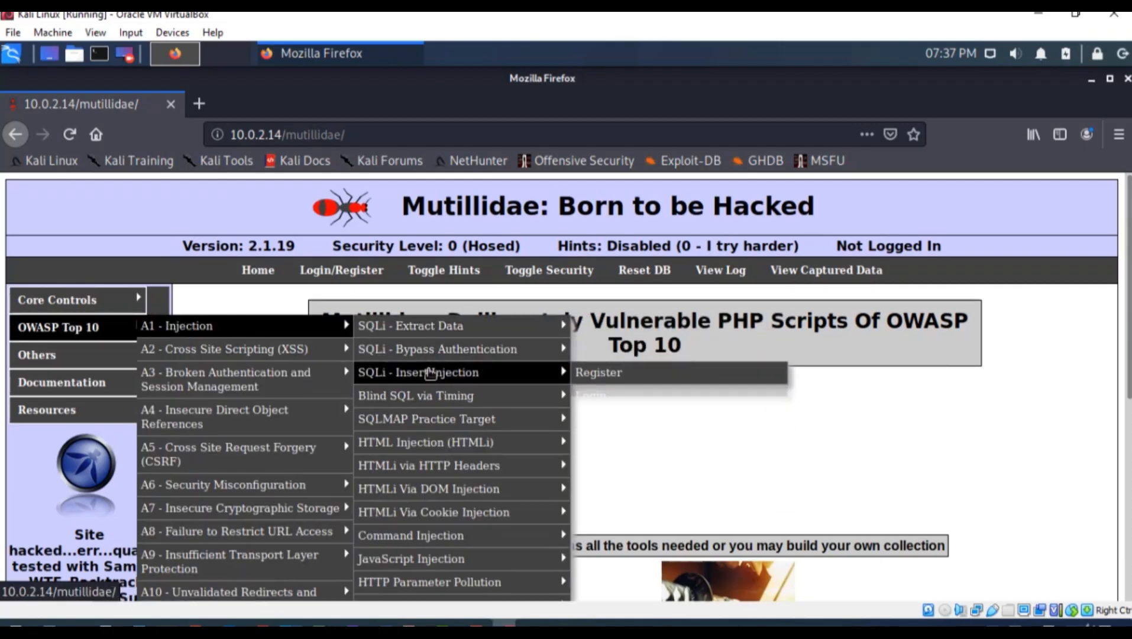
click(584, 374)
scroll(505, 411, down, 4)
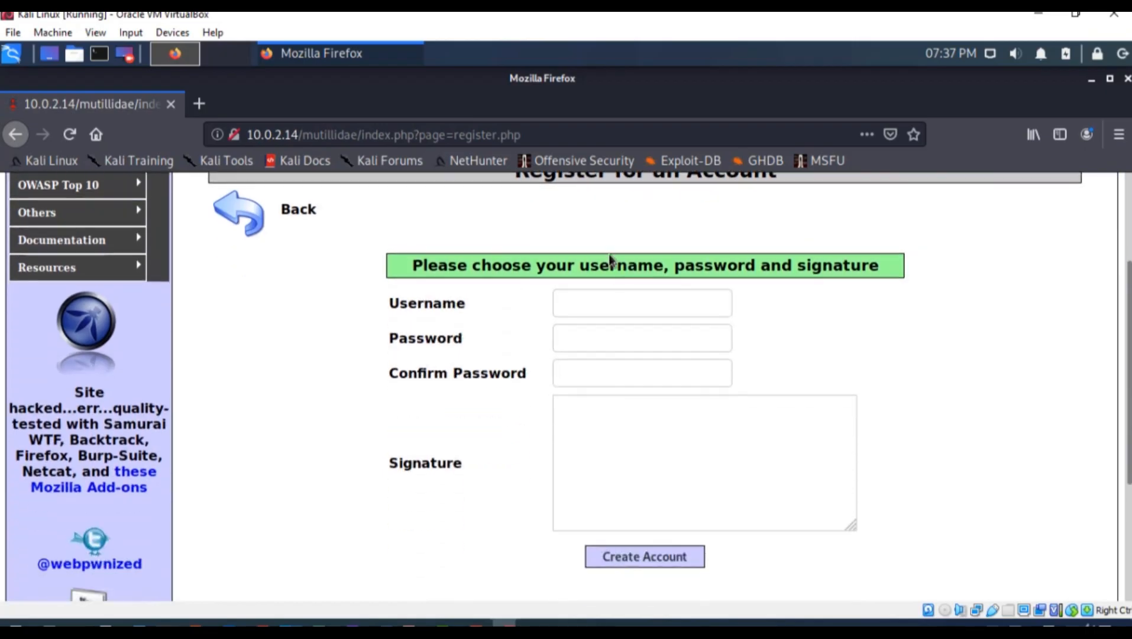
scroll(581, 443, up, 5)
Explore more Mutillidae menu entries and scroll through the registration page
mouse_move(142, 327)
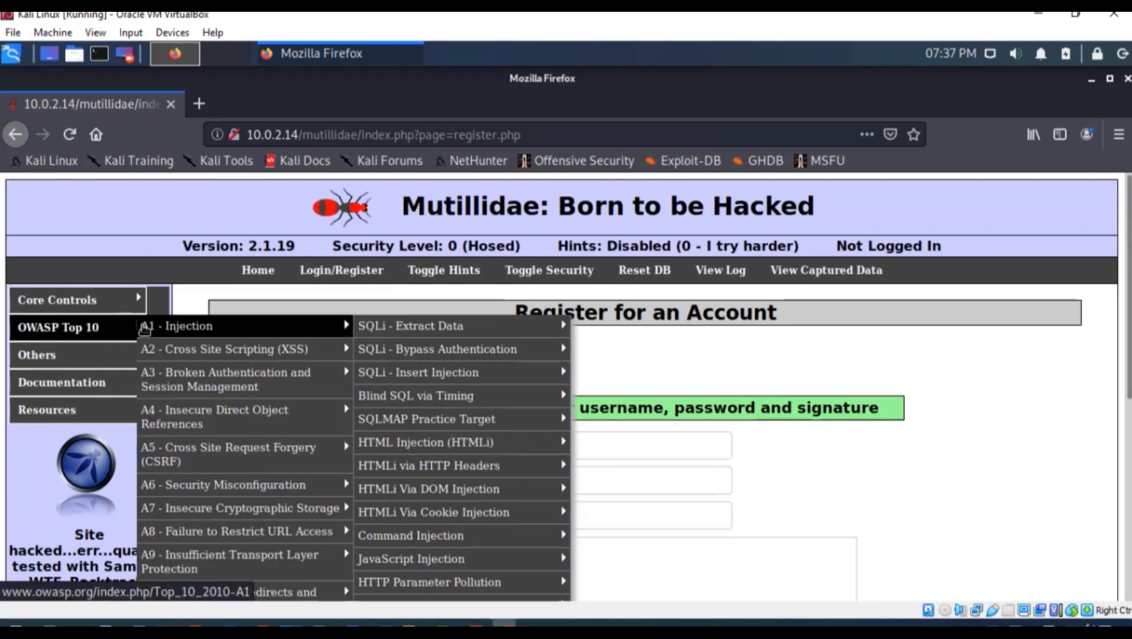
mouse_move(190, 400)
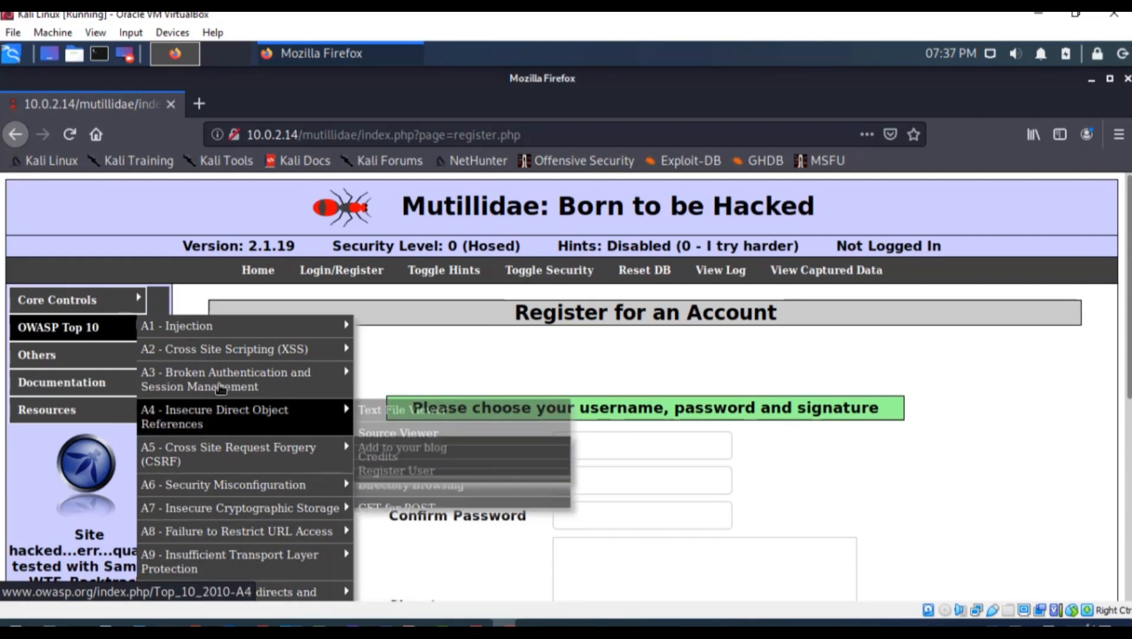
mouse_move(220, 344)
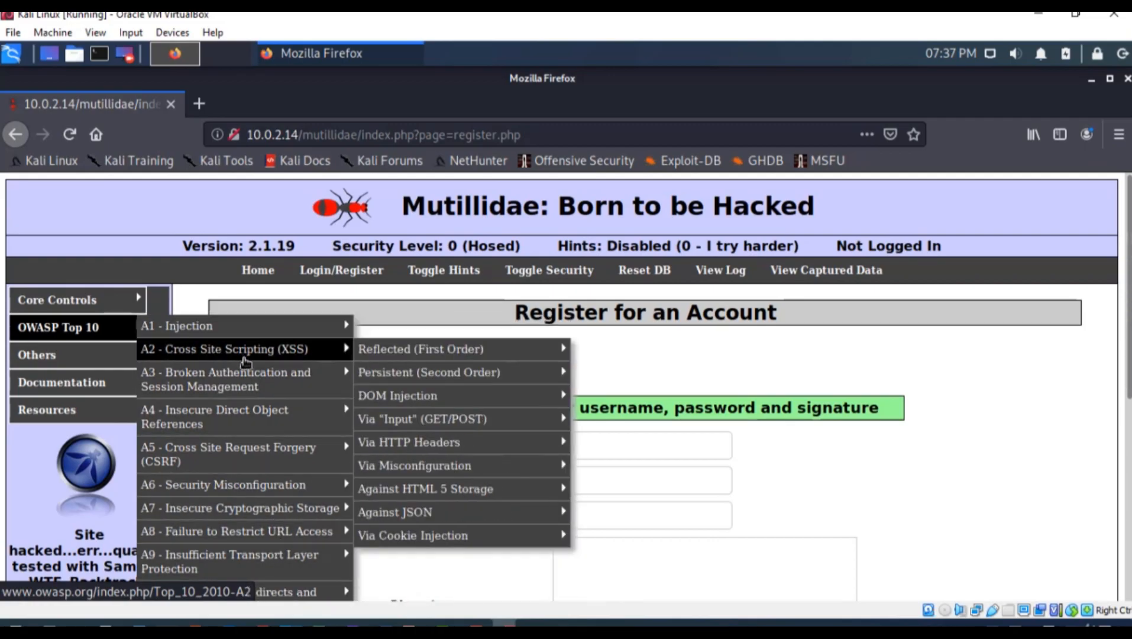
mouse_move(381, 351)
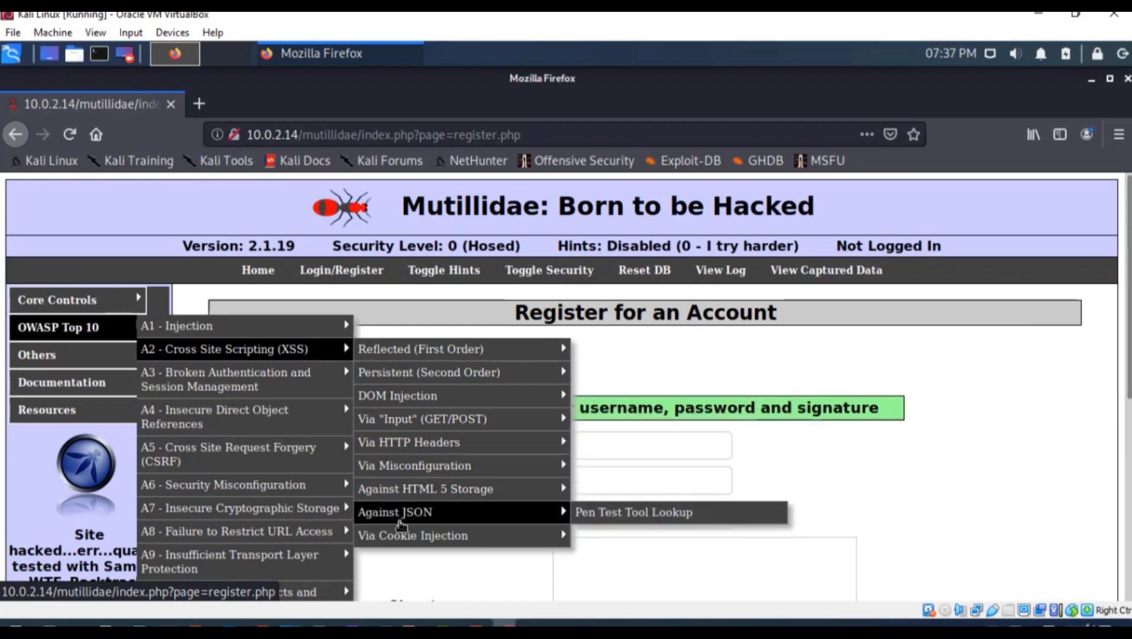
mouse_move(125, 360)
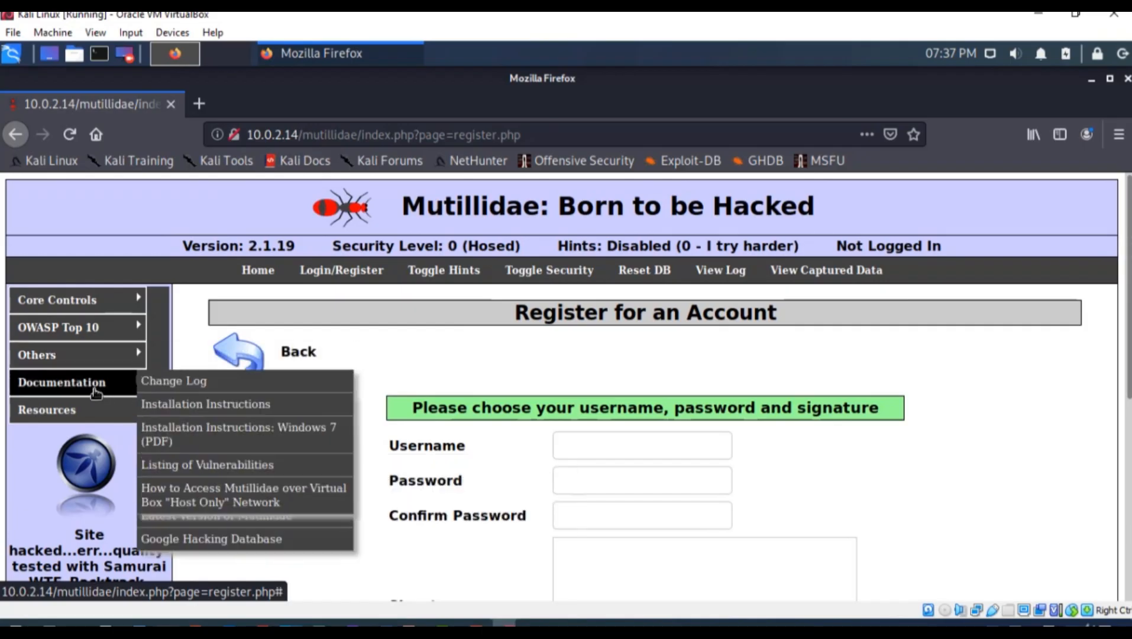
mouse_move(73, 418)
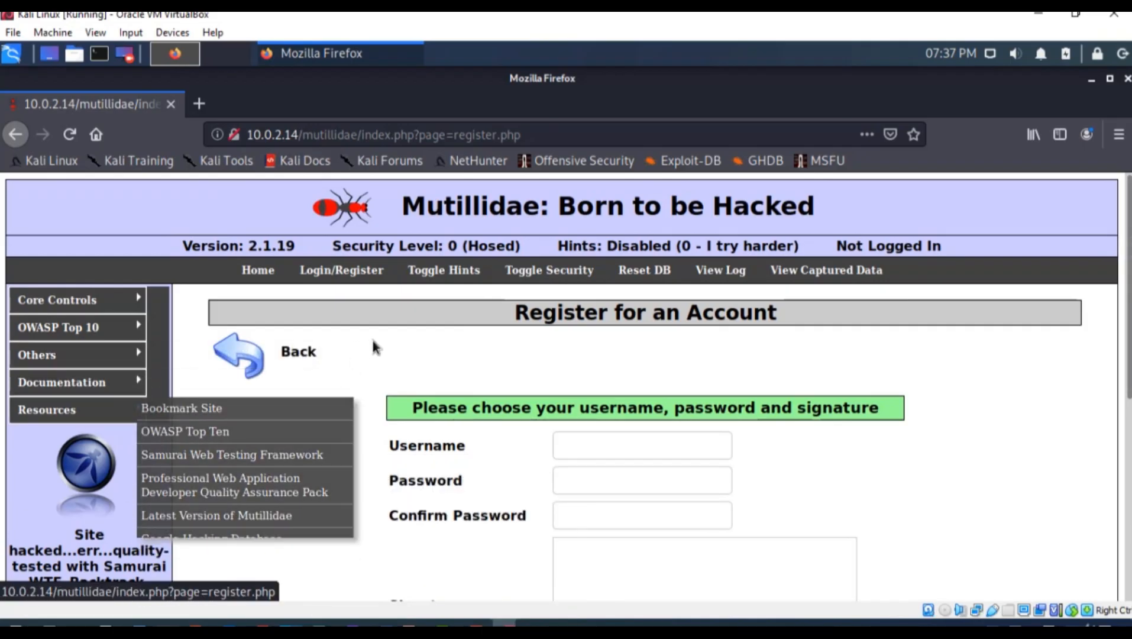
scroll(438, 432, down, 5)
scroll(441, 448, down, 1)
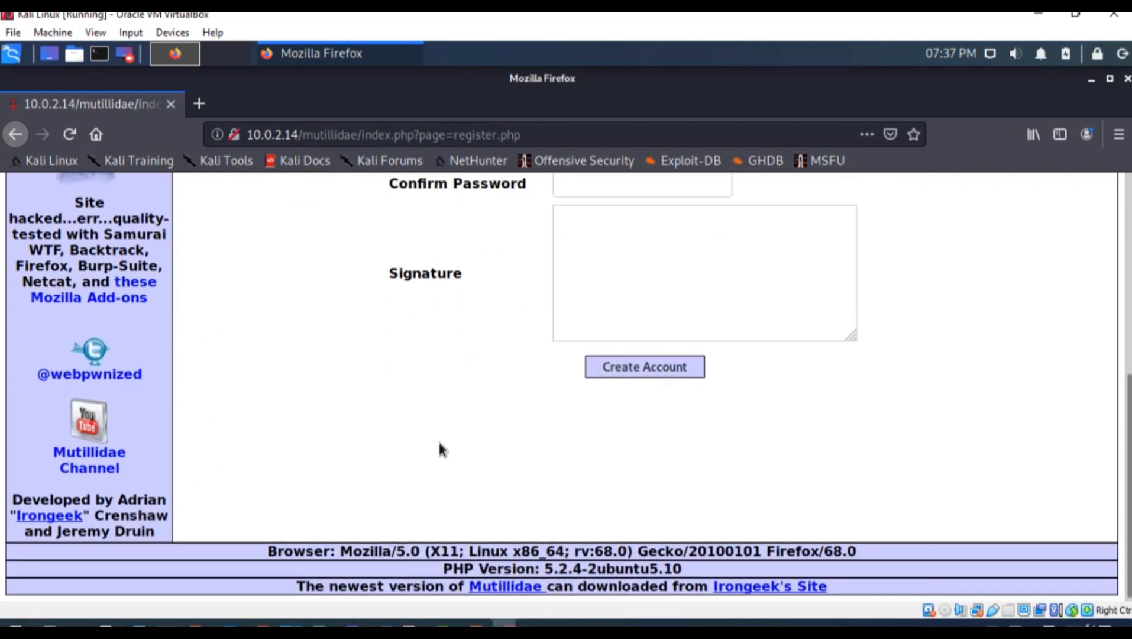
scroll(107, 414, up, 6)
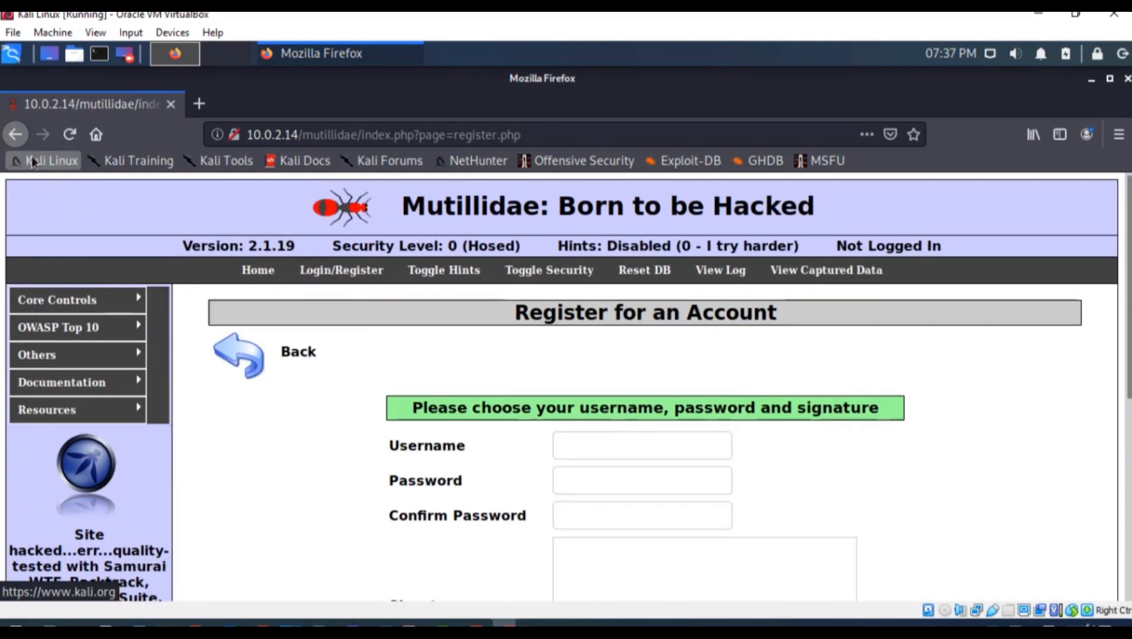
Go back through history past Mutillidae to the DVWA Database setup page
click(24, 138)
click(22, 138)
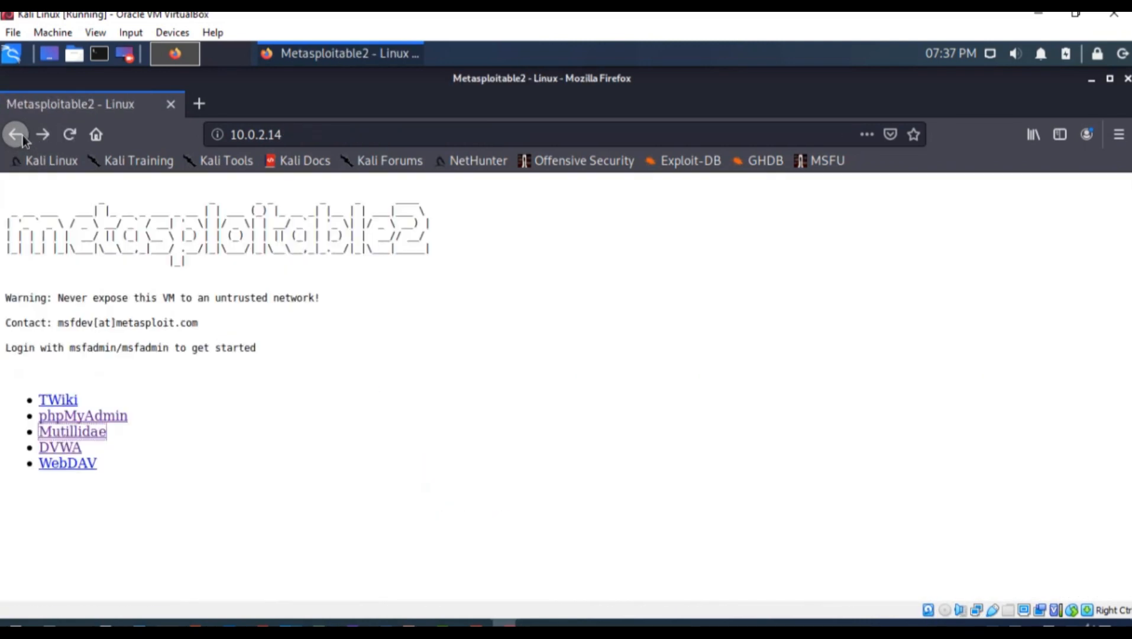
click(17, 144)
click(16, 145)
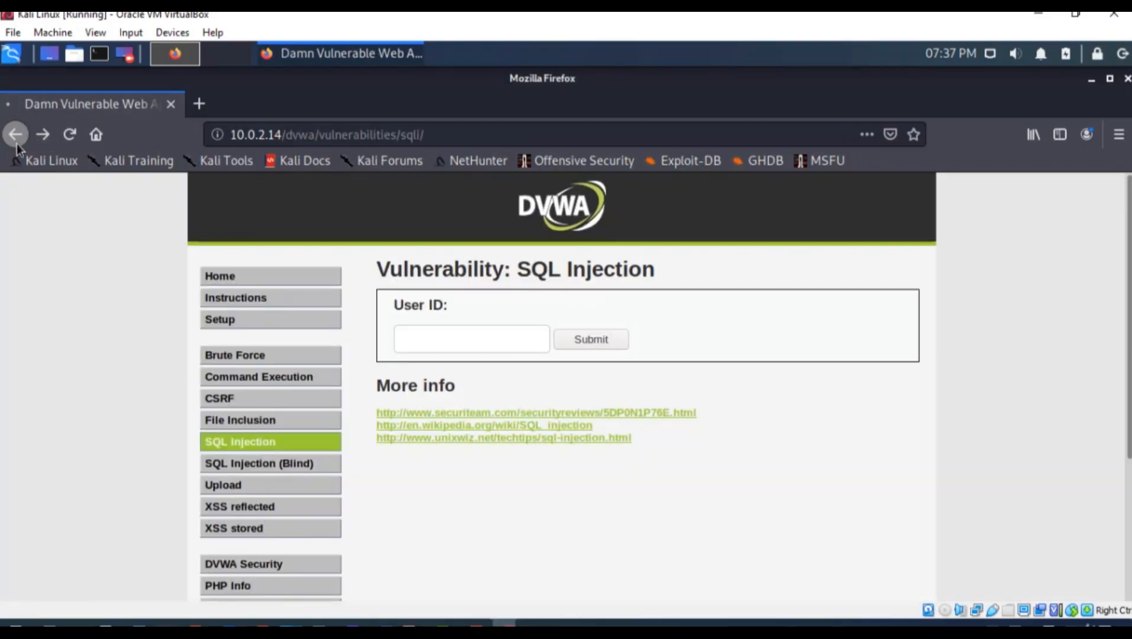
click(17, 145)
click(16, 144)
click(17, 144)
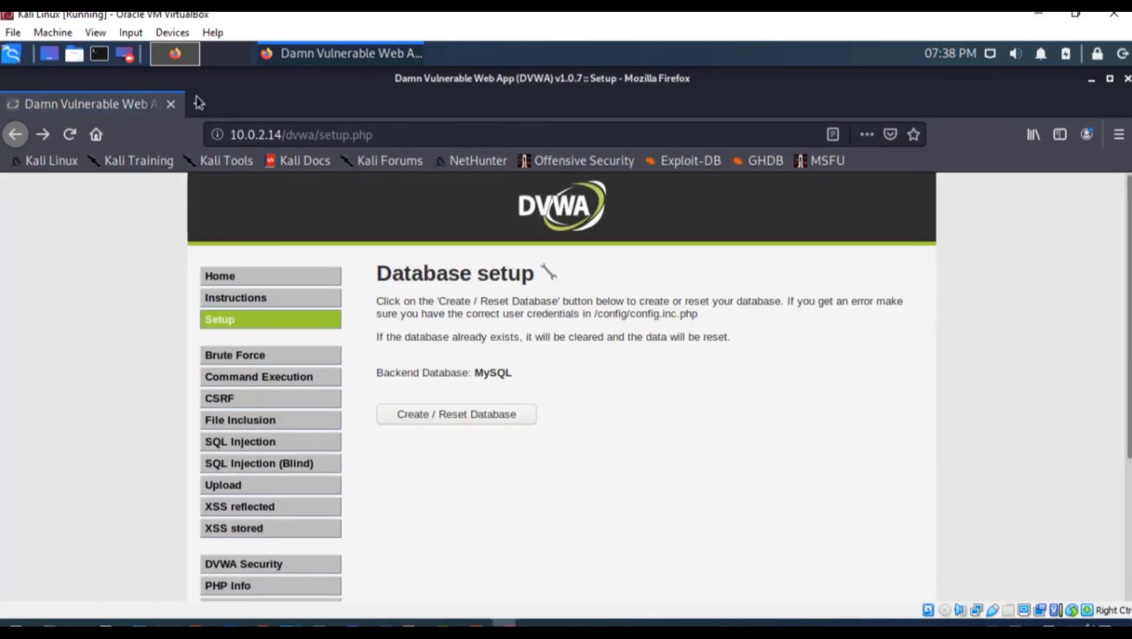
Close Firefox, shut down Kali Linux, and bring the Metasploitable window forward
click(173, 105)
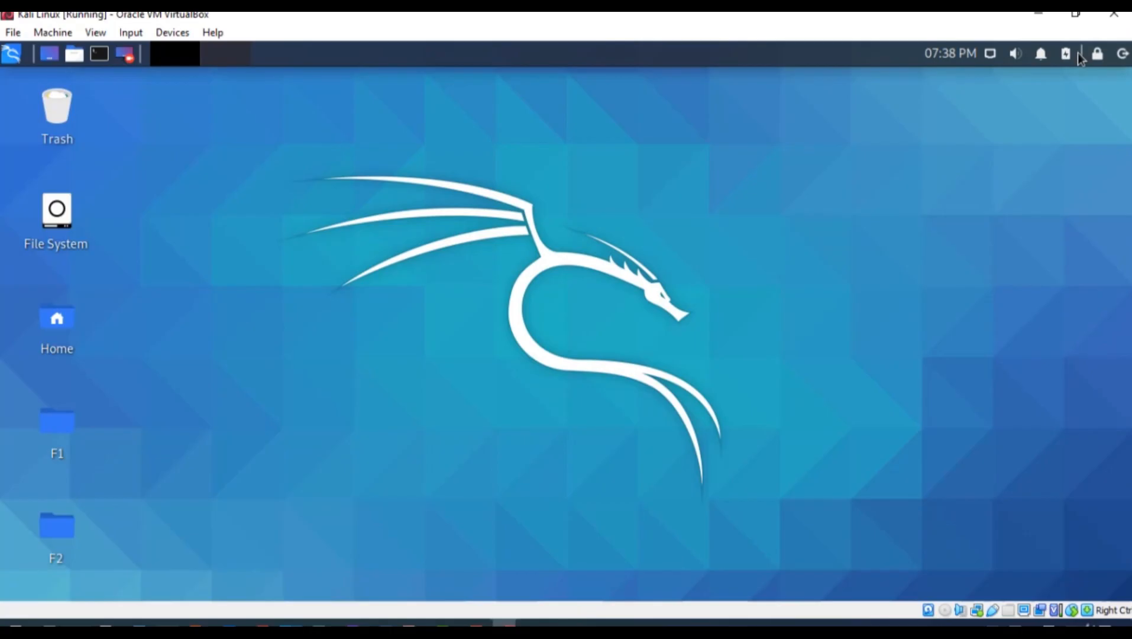
click(1124, 56)
click(696, 278)
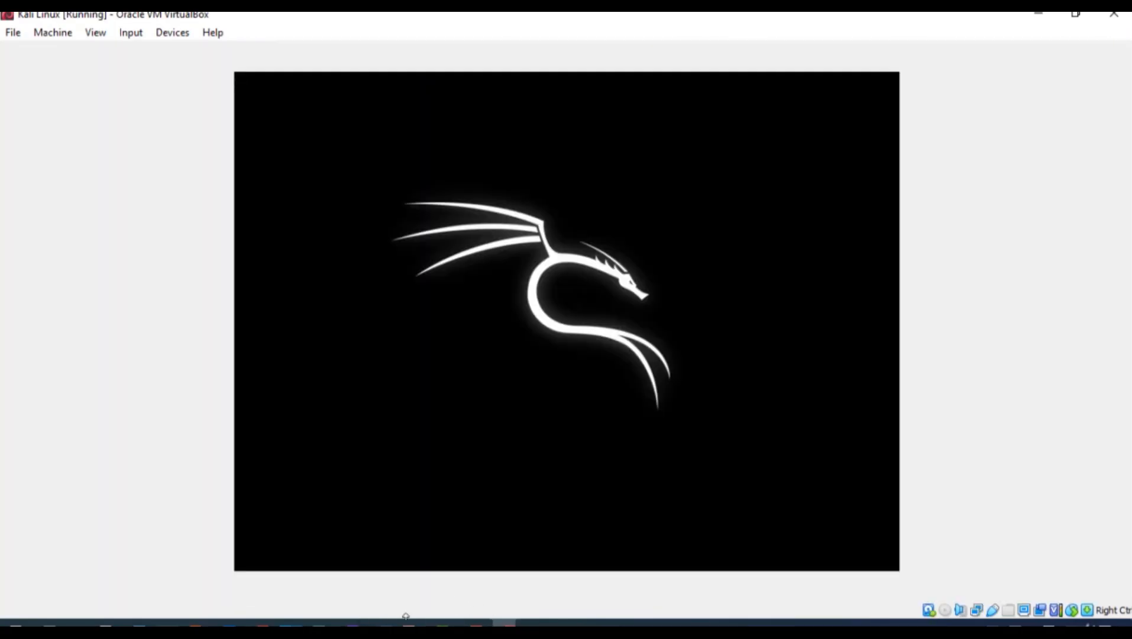
mouse_move(504, 622)
click(516, 573)
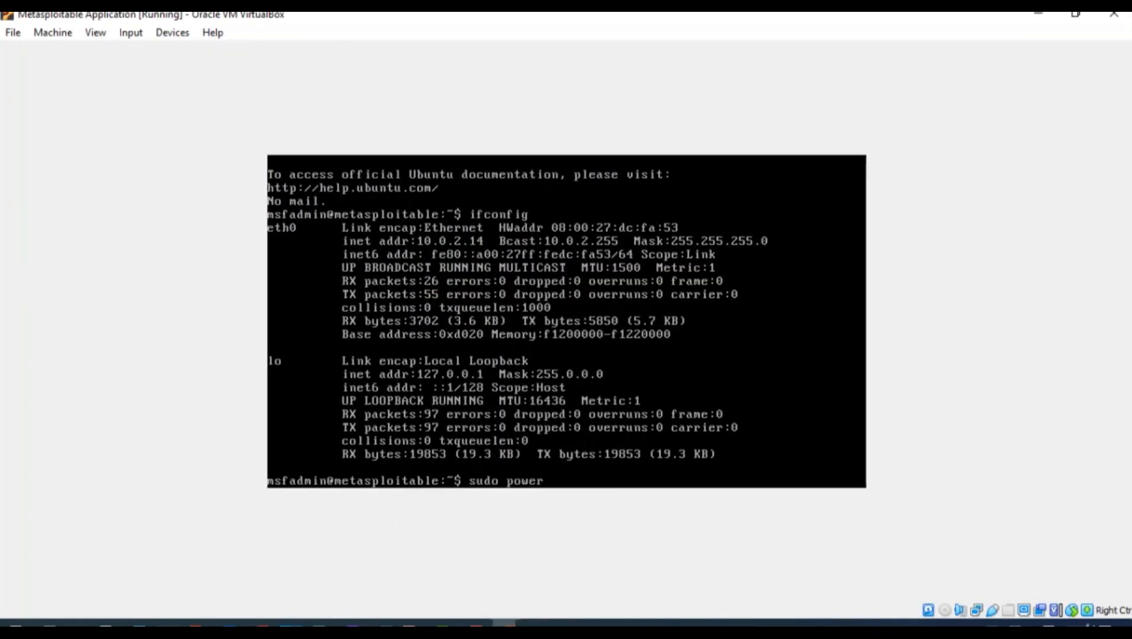
Run sudo poweroff on Metasploitable and enter the sudo password
text(sudo poweroff)
key(Return)
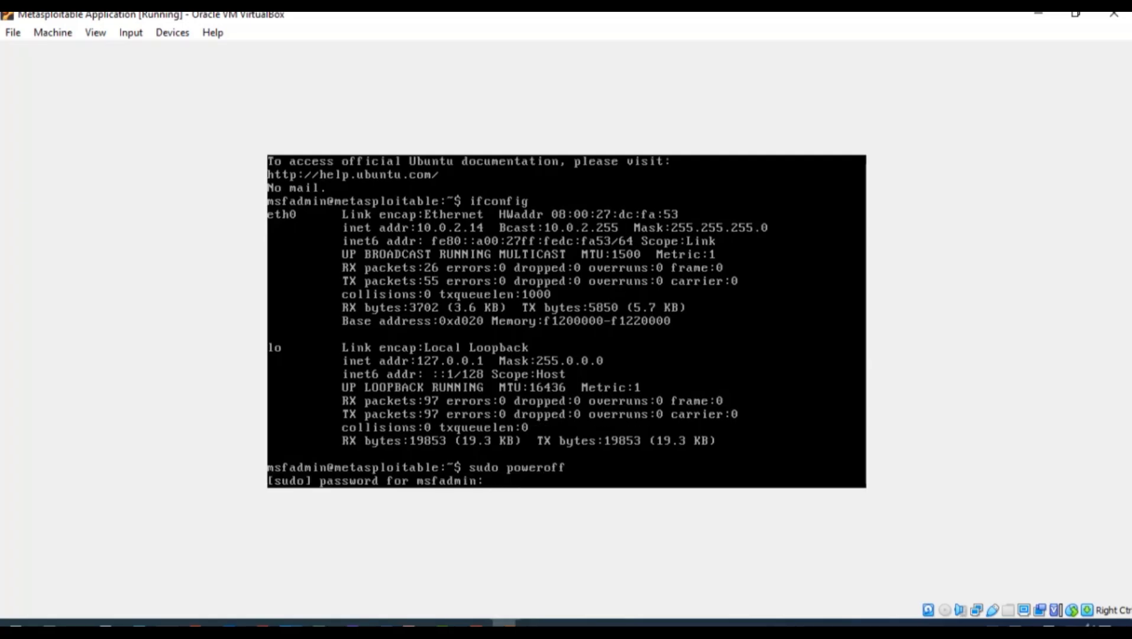
key(Return)
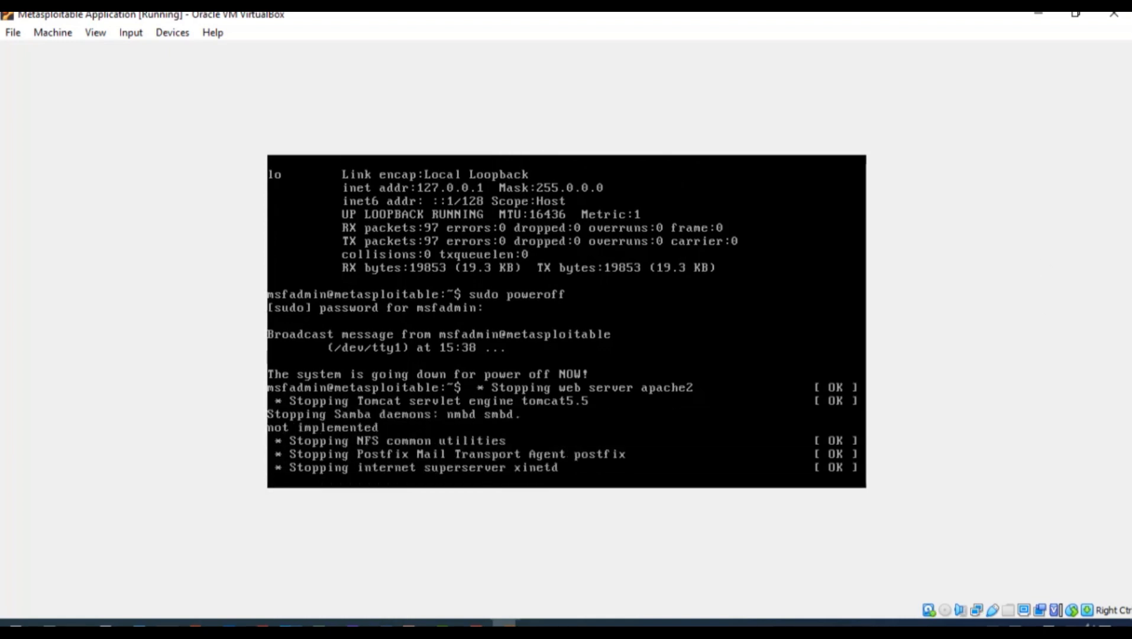
Close the Metasploitable window choosing Power off the machine, then close VirtualBox Manager
click(1122, 17)
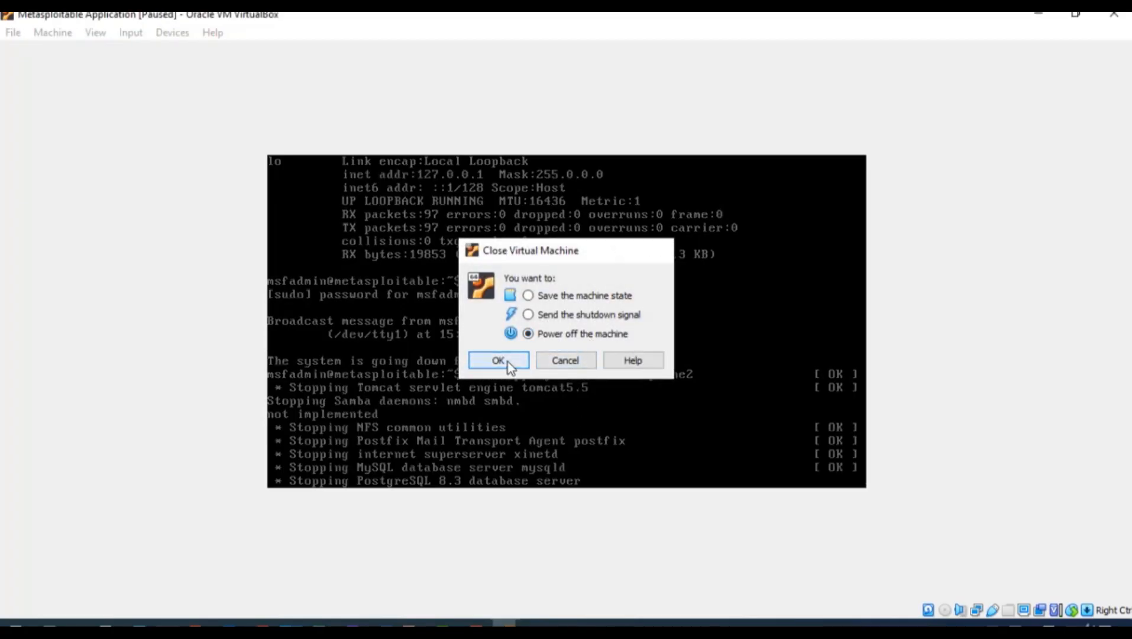
click(508, 362)
click(1101, 16)
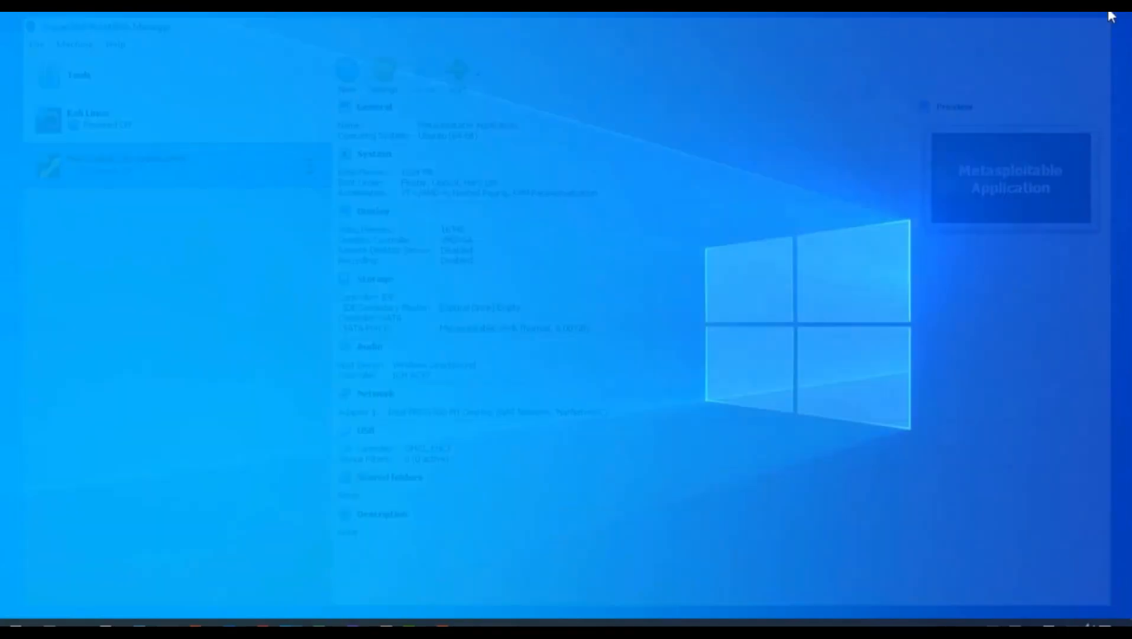